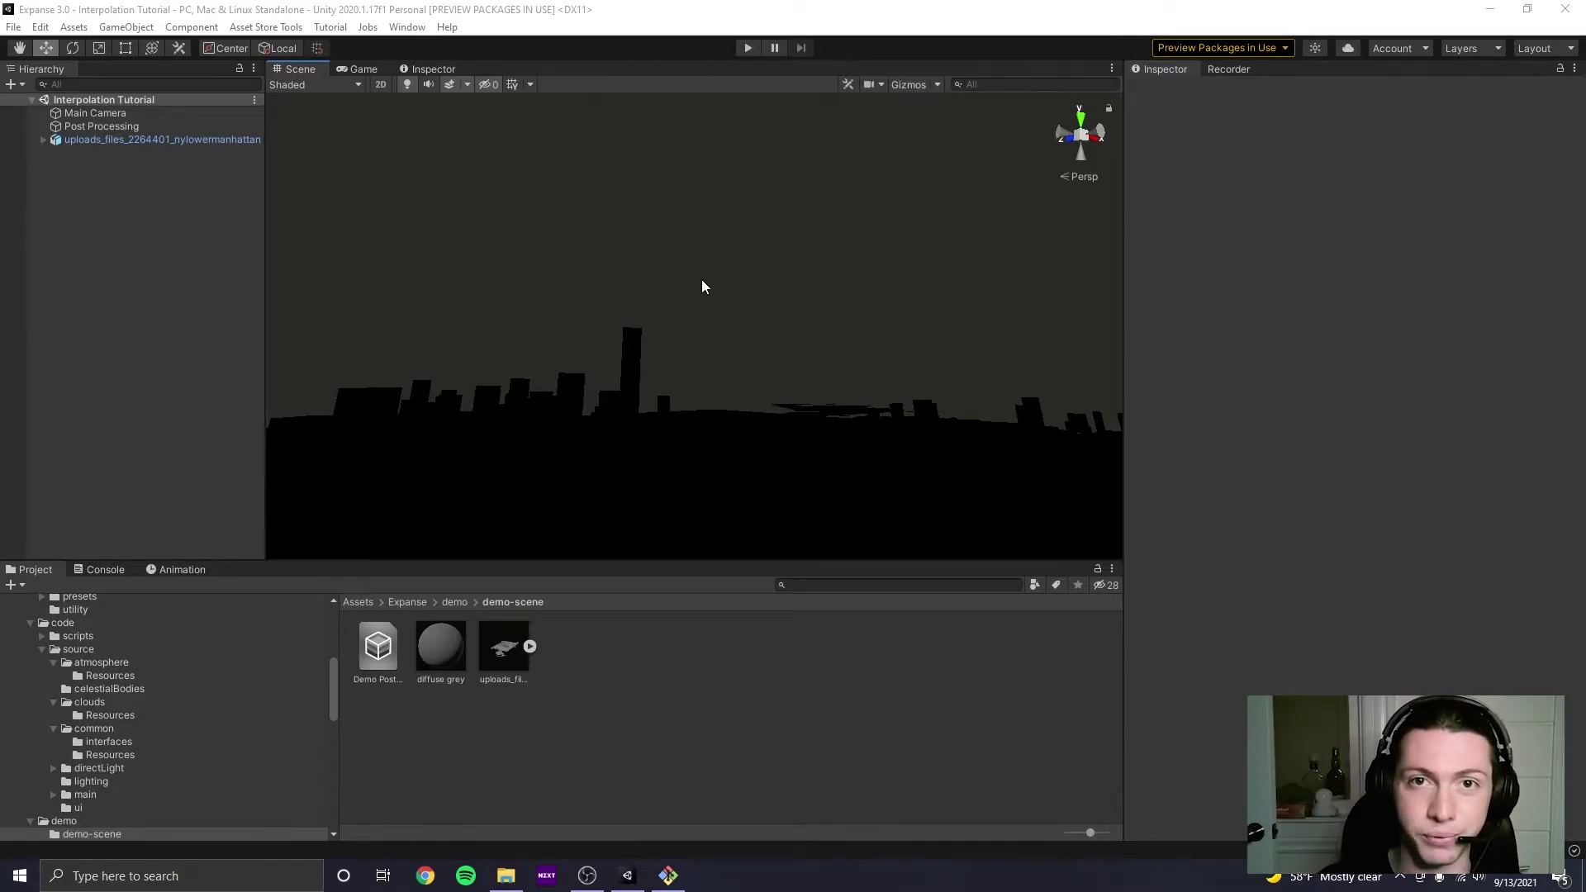
left_click(120, 125)
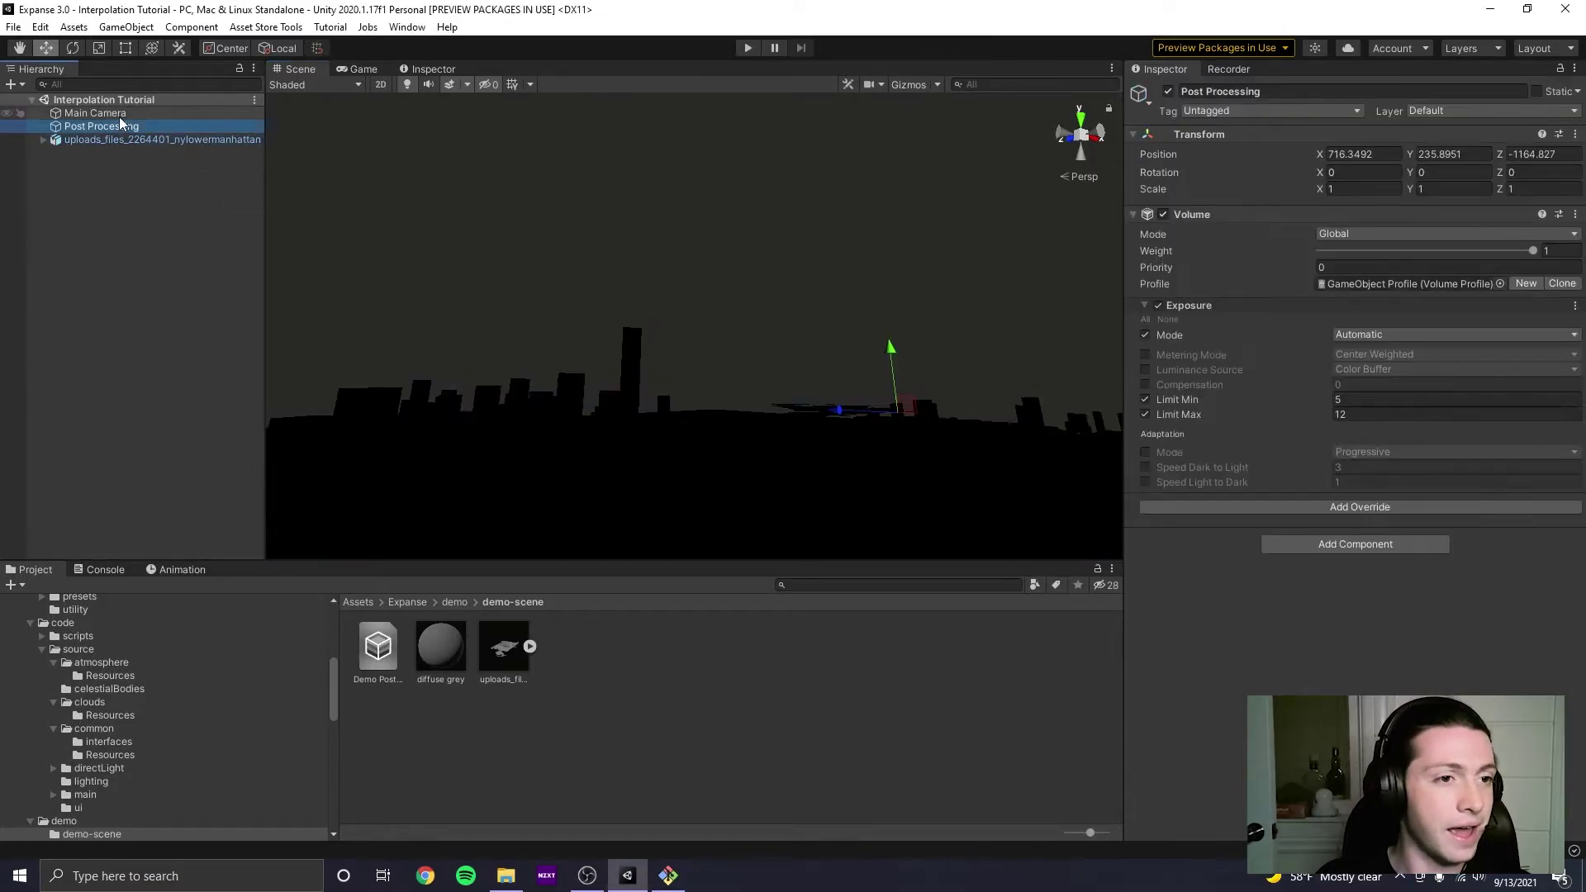
left_click(122, 114)
left_click(121, 127)
left_click(100, 112)
left_click(123, 124)
left_click(124, 114)
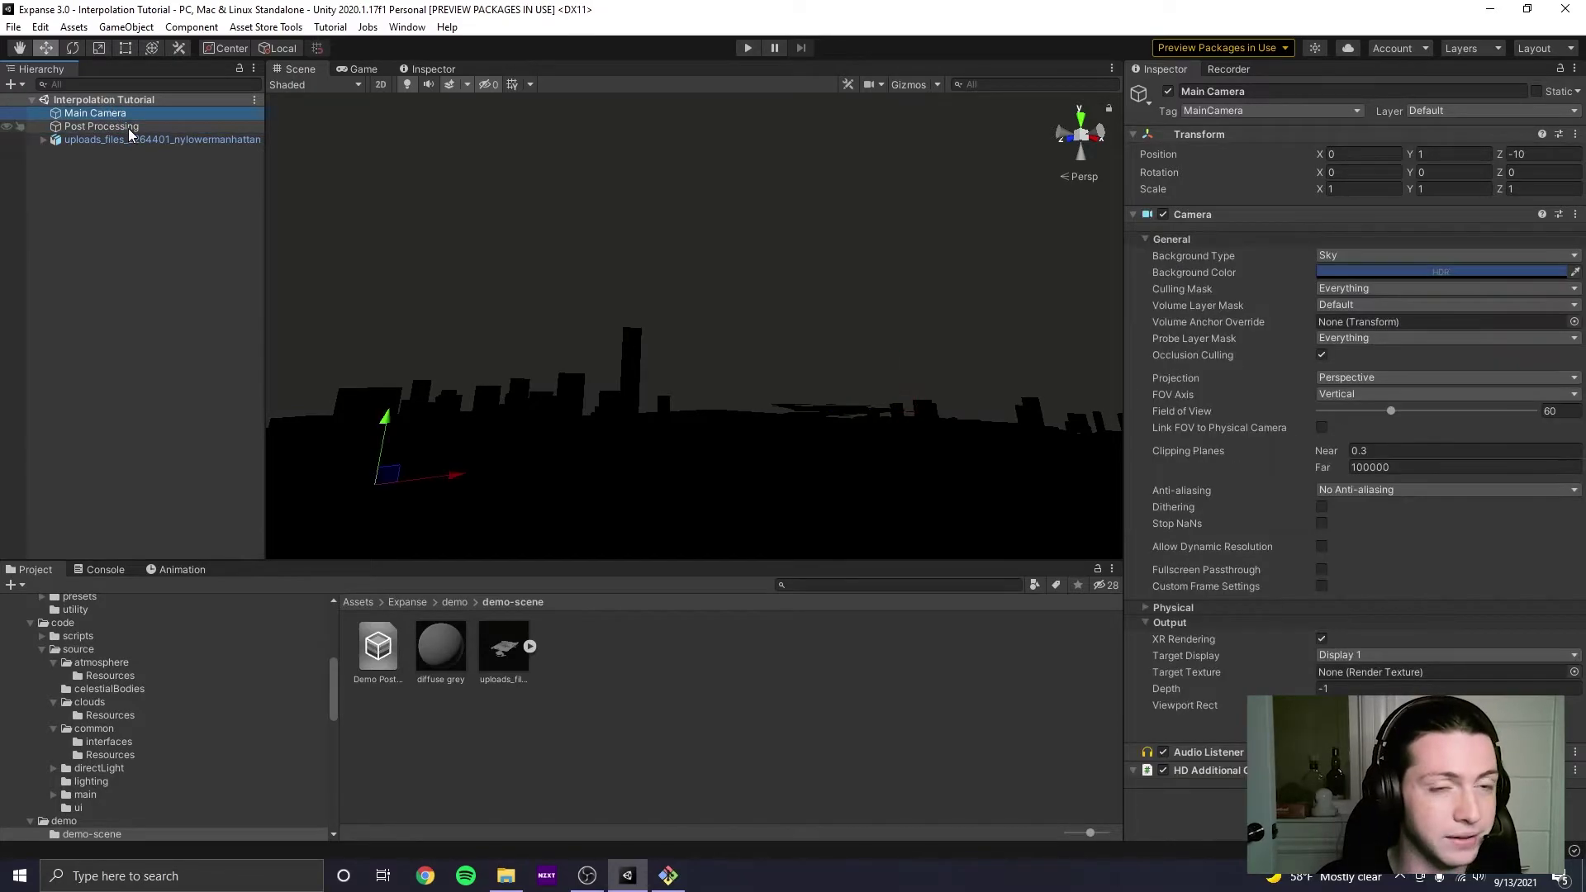
left_click(125, 126)
left_click(128, 135)
left_click(121, 126)
left_click(115, 114)
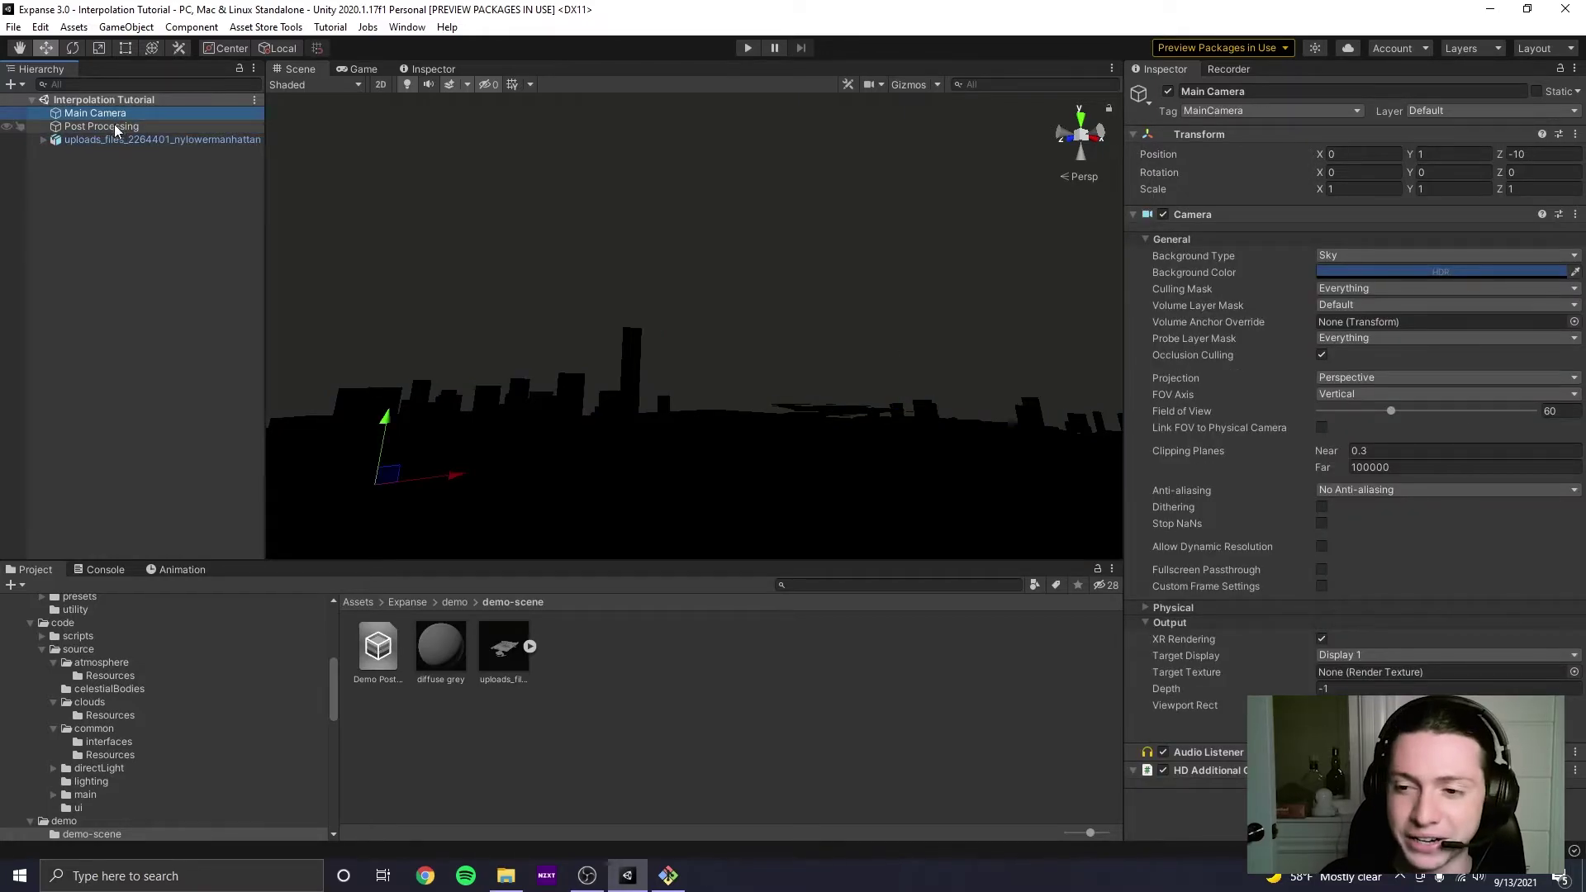
left_click(1358, 467)
key("Escape")
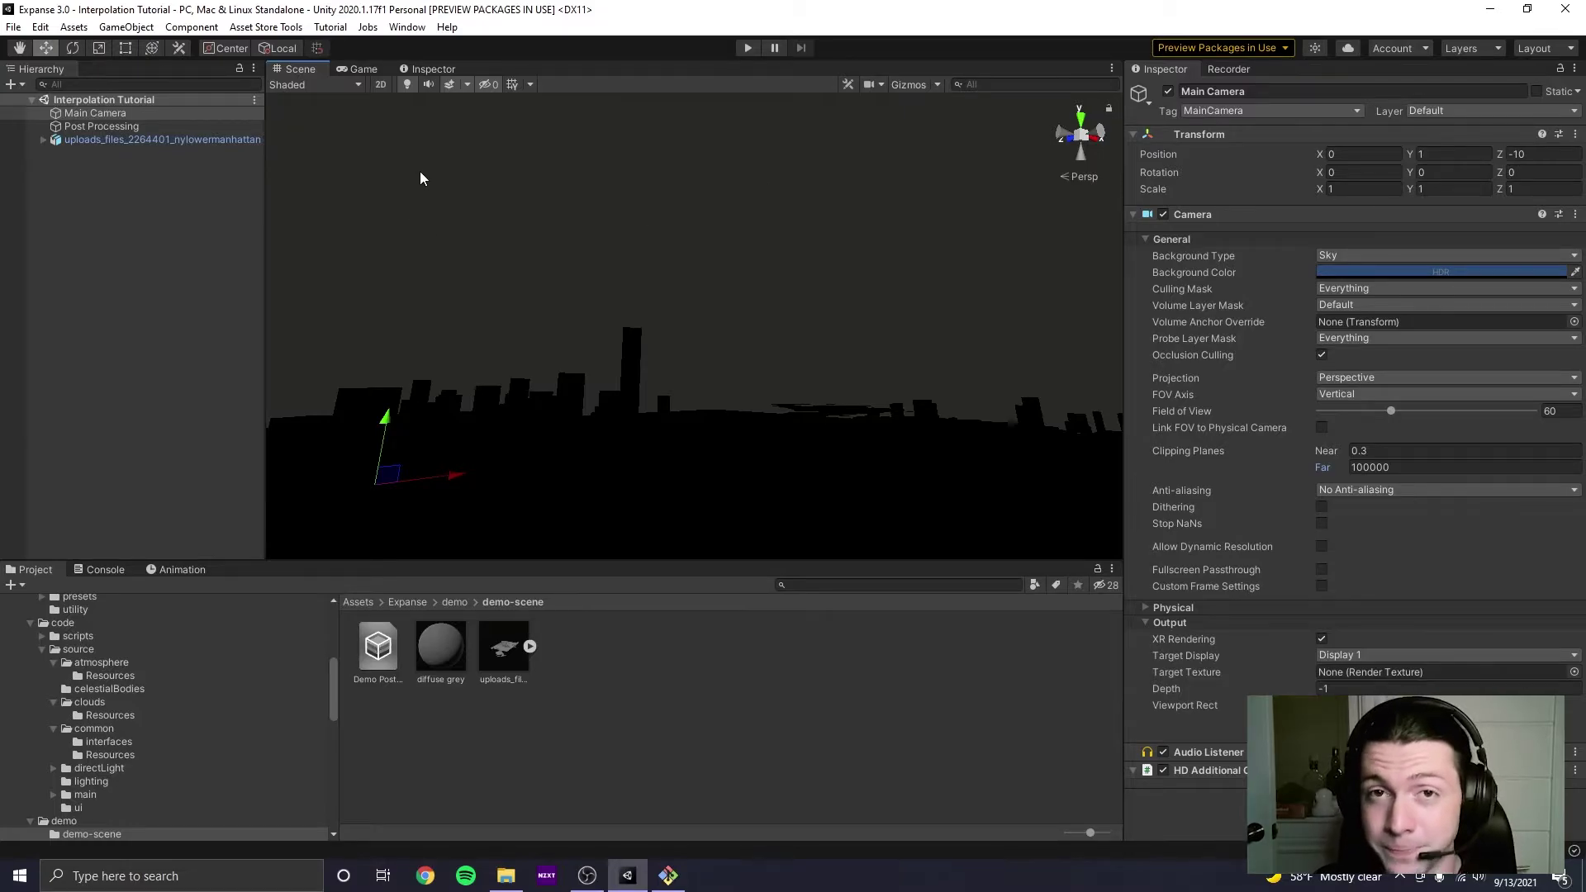
left_click(136, 126)
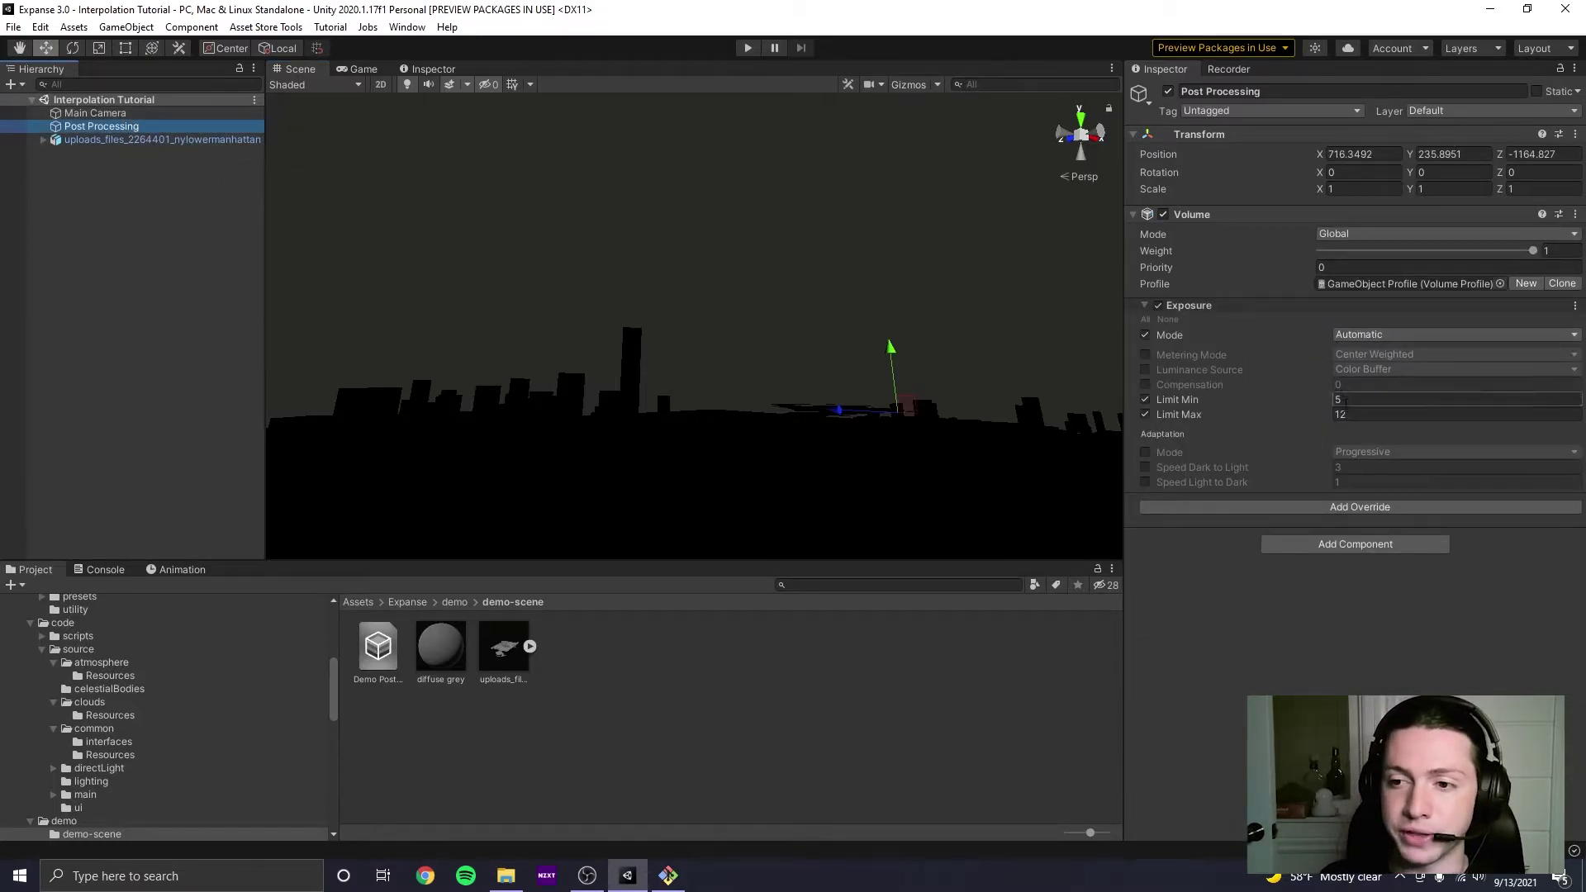
left_click(141, 140)
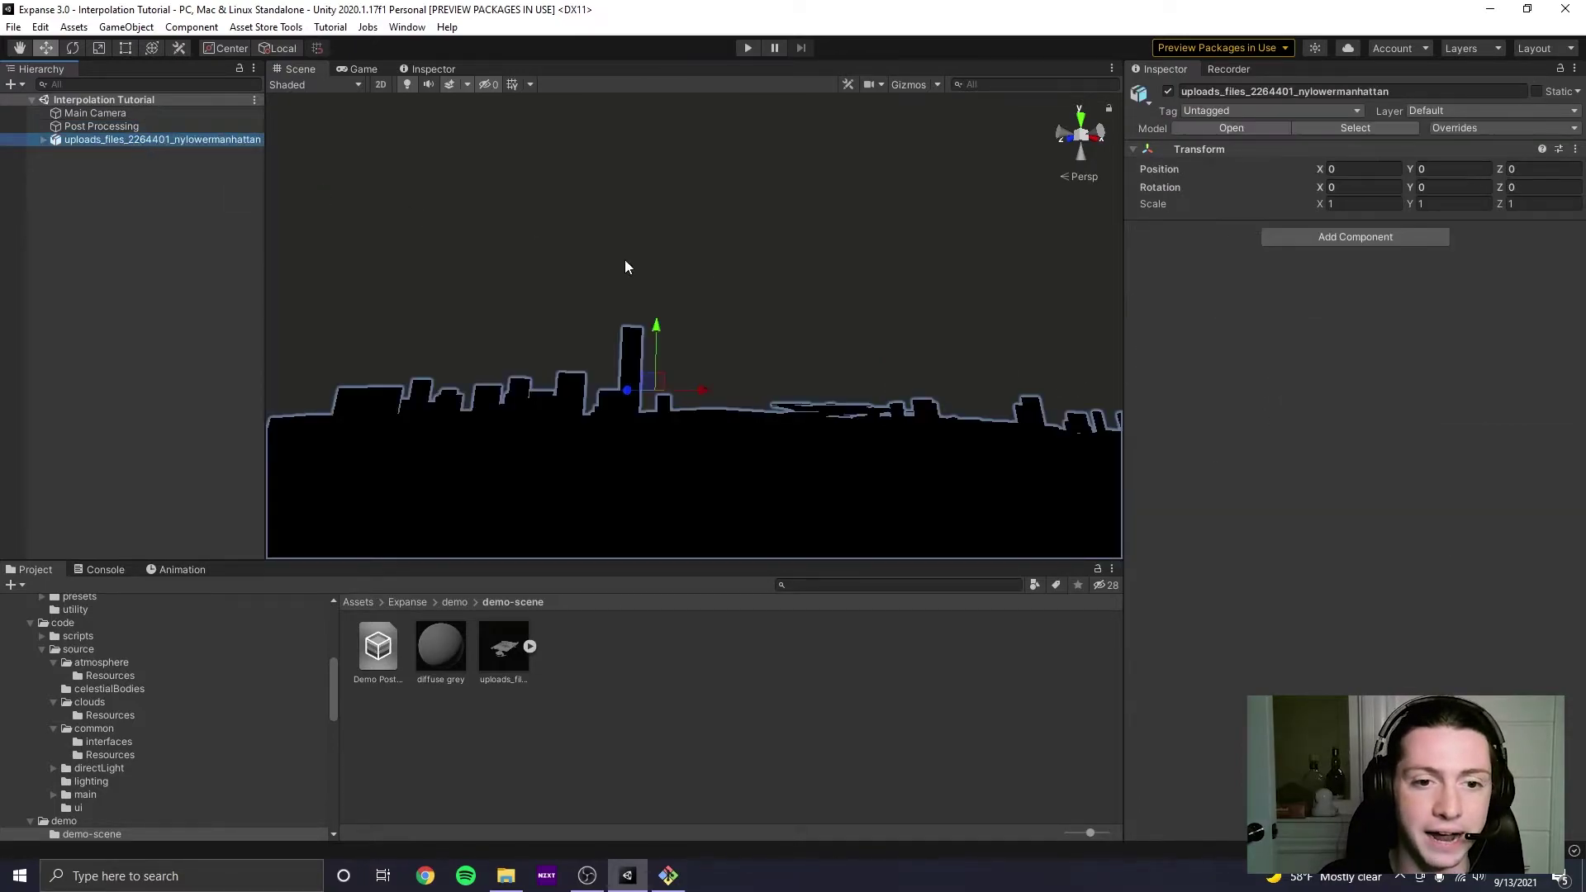
right_click_drag(702, 287, 602, 397)
middle_click_drag(602, 396, 859, 342)
mouse_move(859, 342)
right_mouse_down()
mouse_move(826, 379)
mouse_move(910, 372)
mouse_move(860, 361)
mouse_move(825, 378)
mouse_move(839, 322)
right_mouse_up()
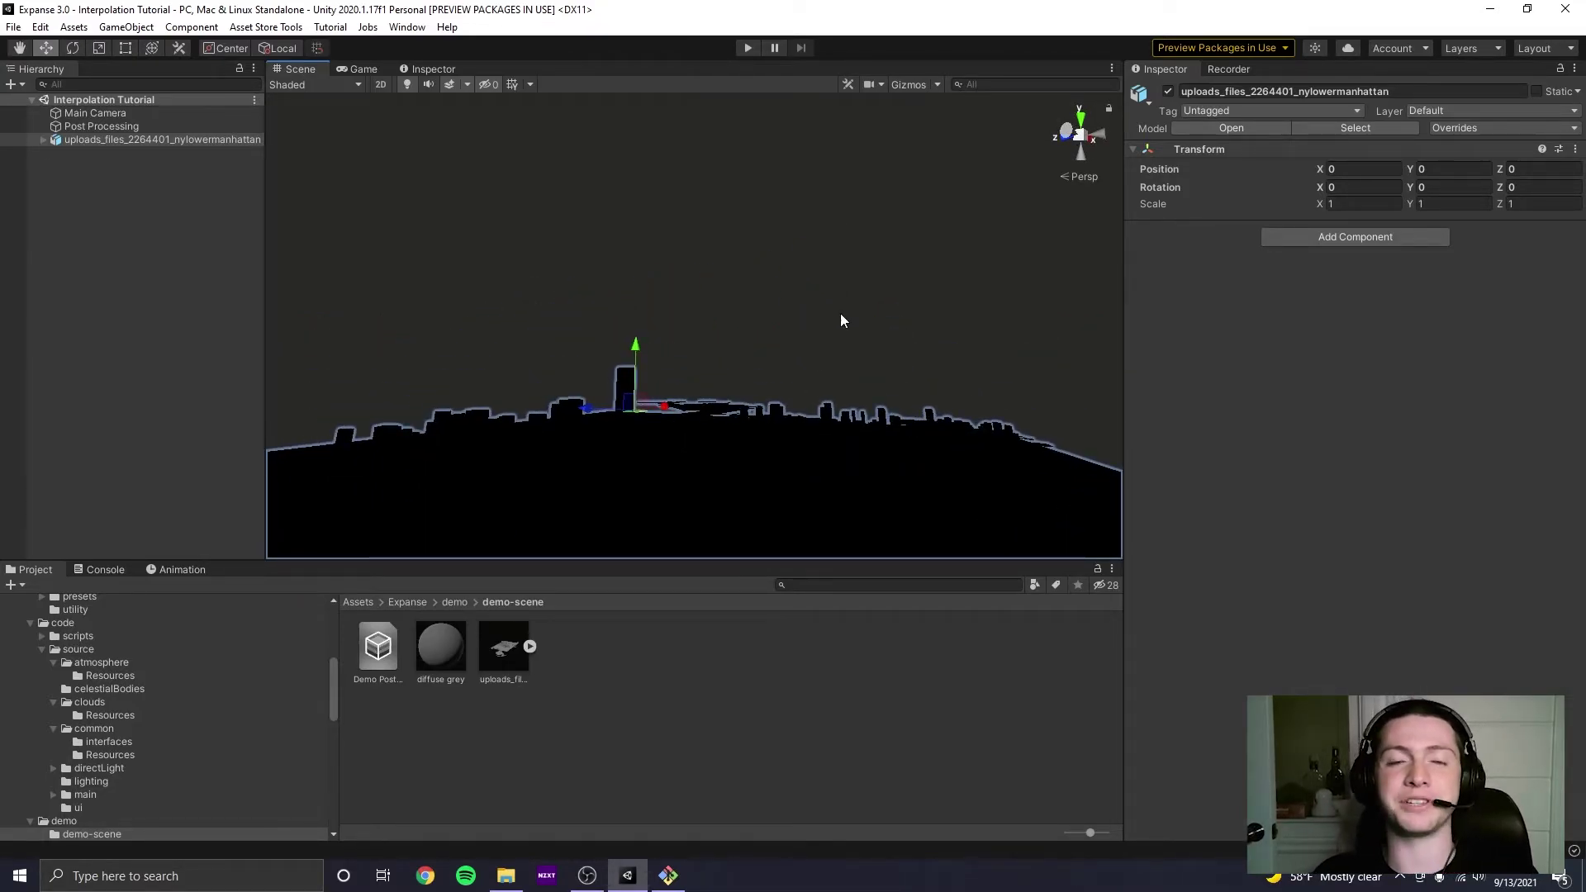
left_click(142, 126)
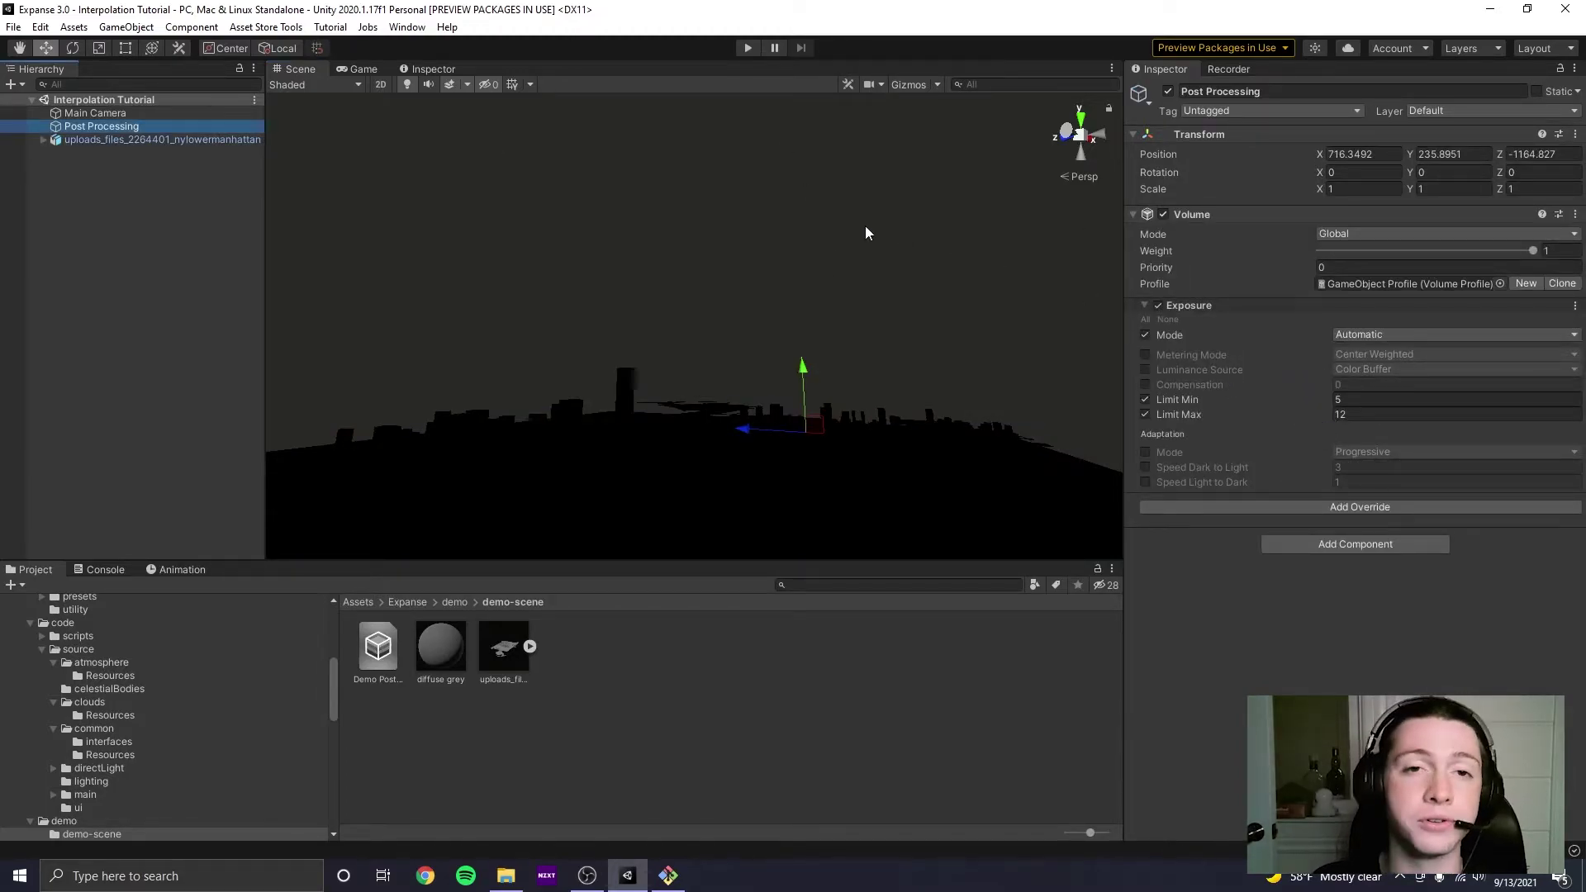
right_click_drag(861, 240, 829, 245)
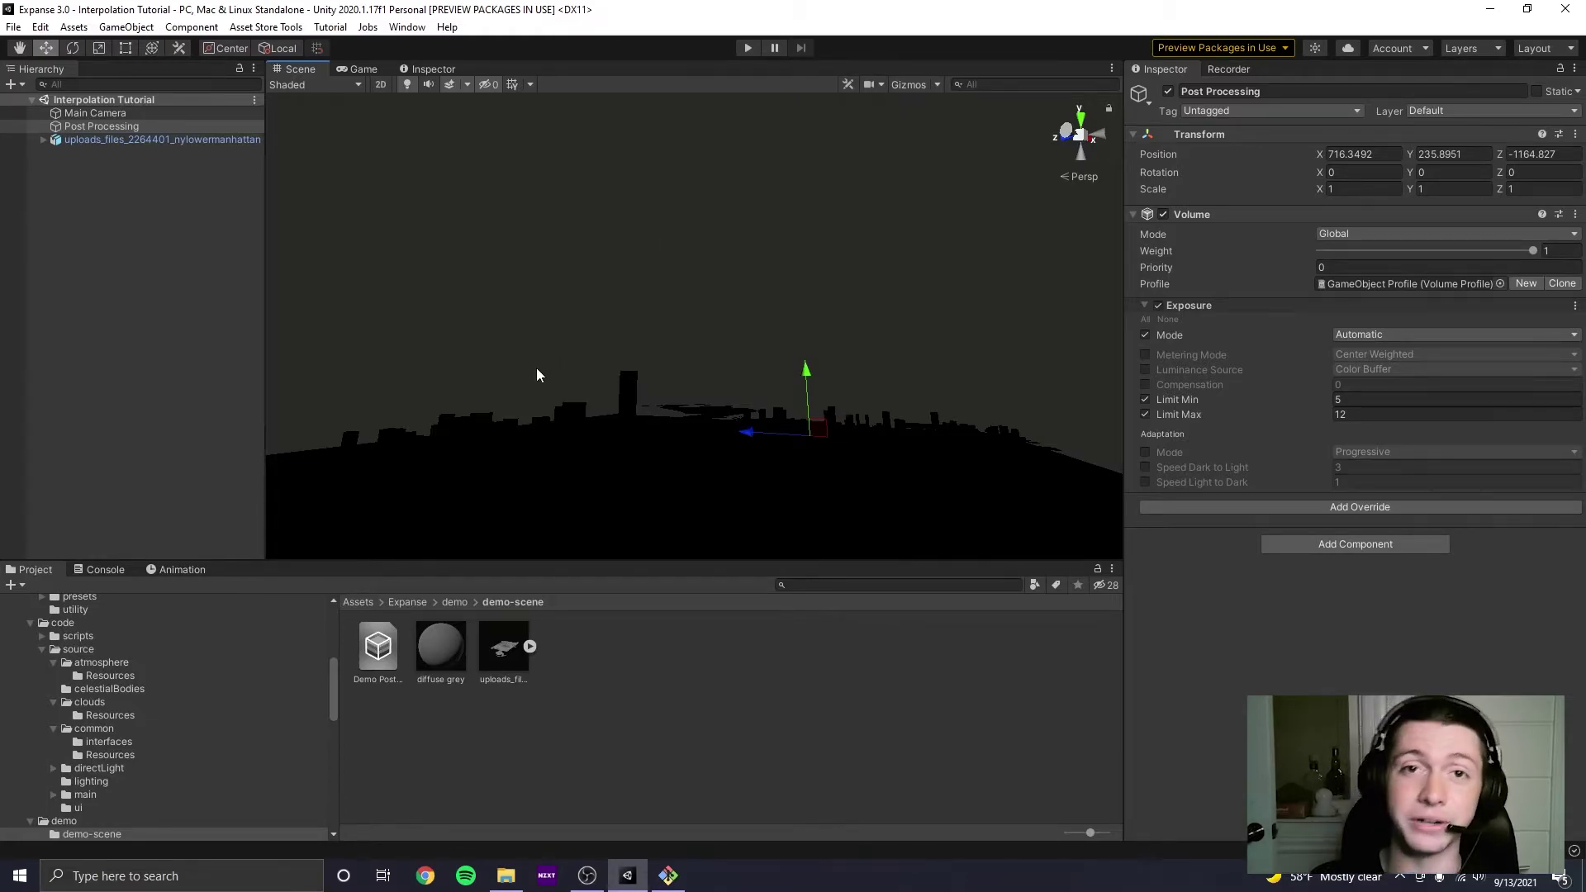
Browse the Project window to the Expanse > prefabs > Full Skies folder.
scroll(114, 690, "up", 4)
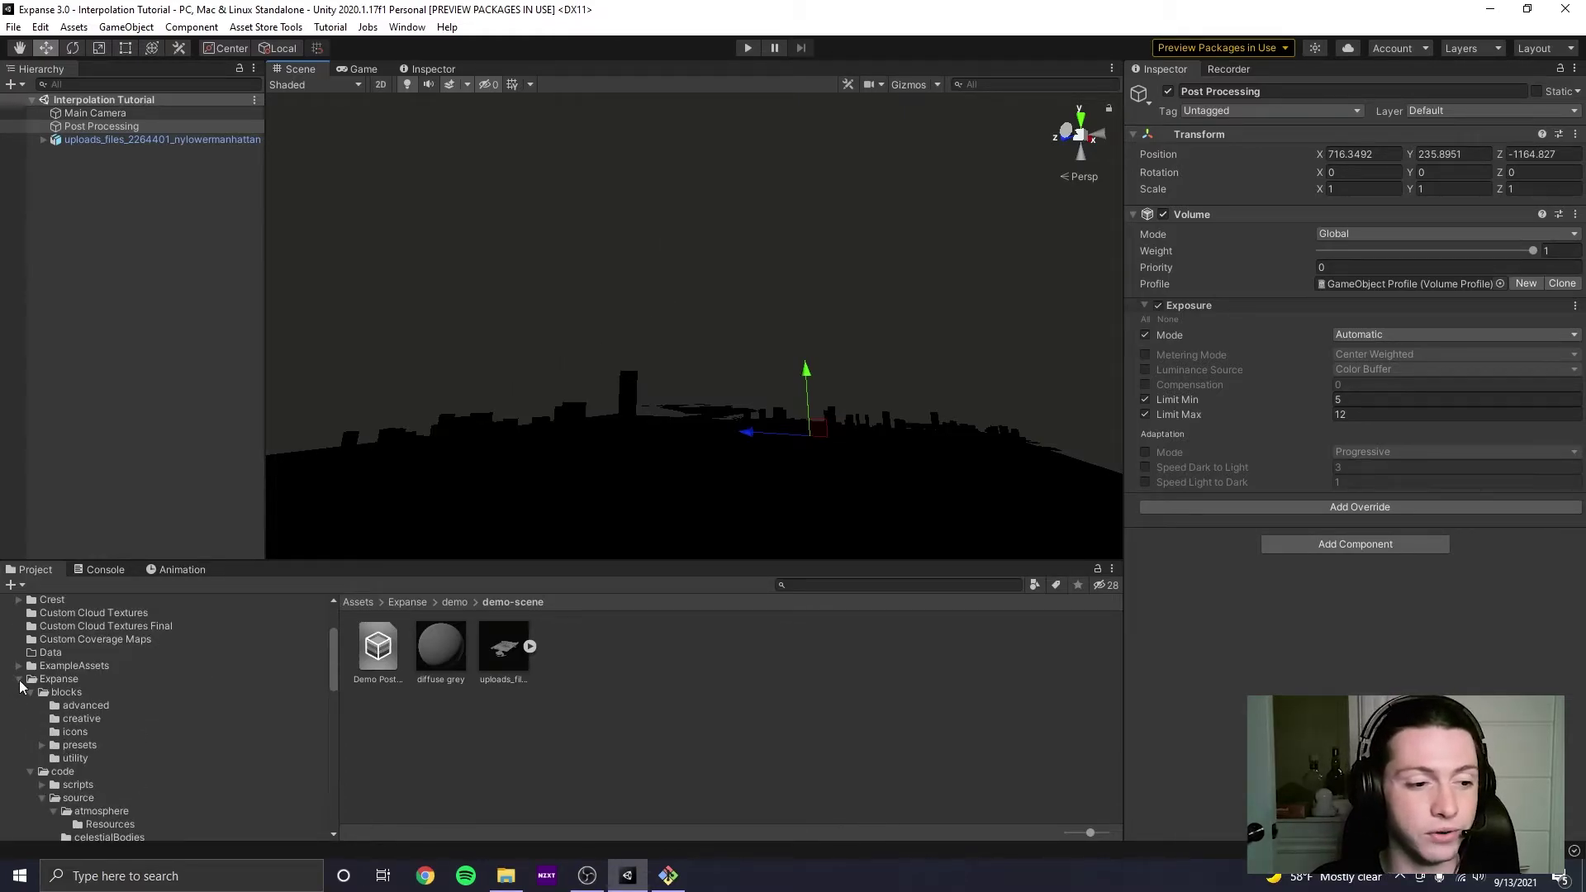
left_click(73, 665)
left_click(74, 681)
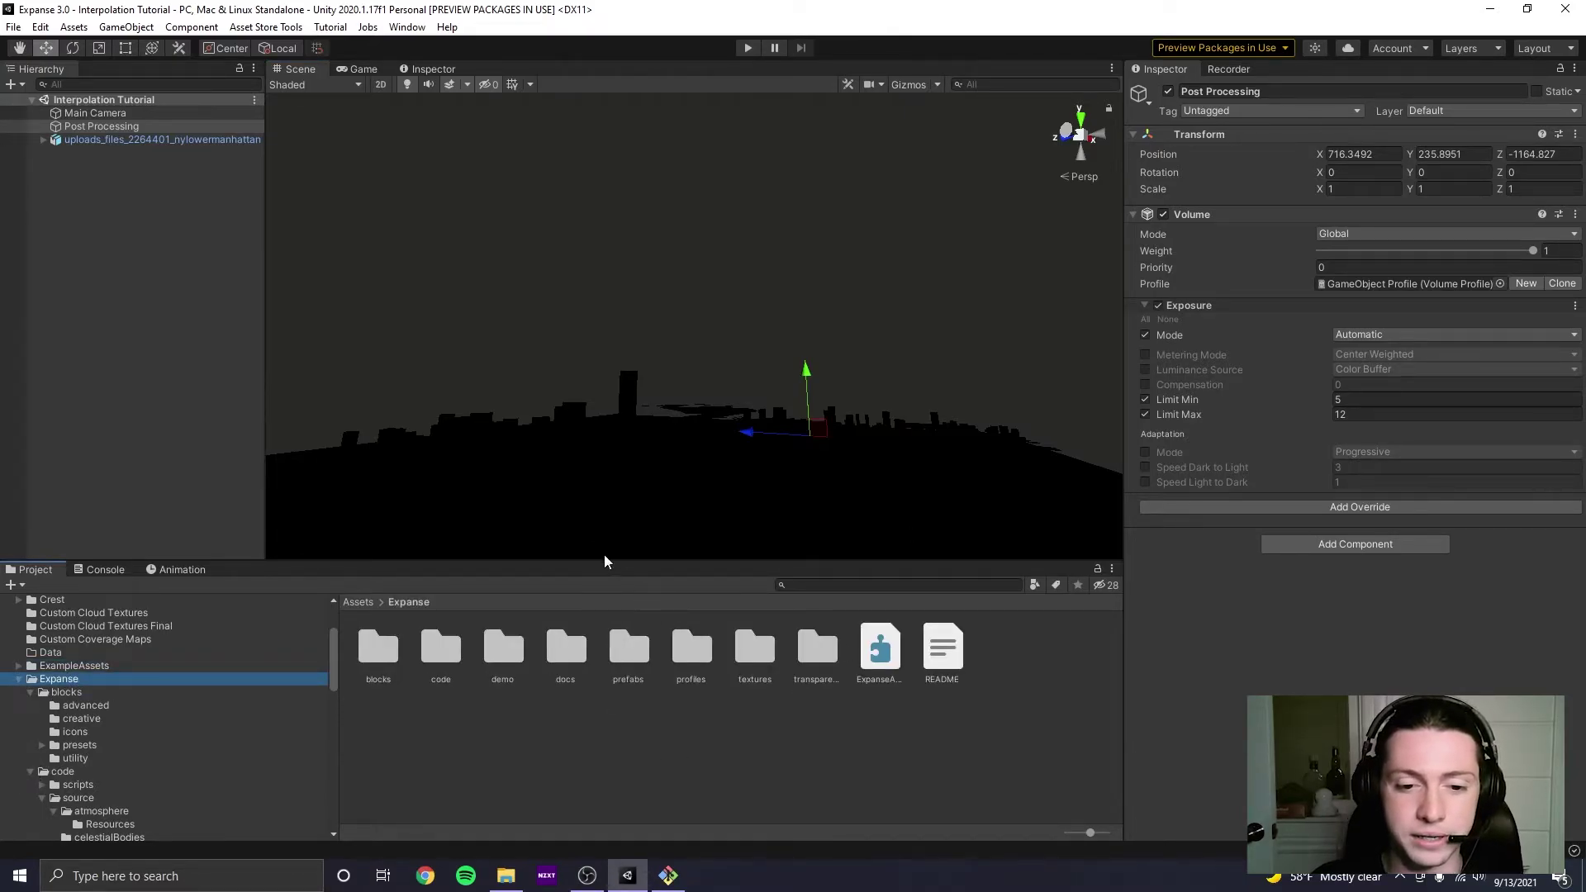
double_click(632, 647)
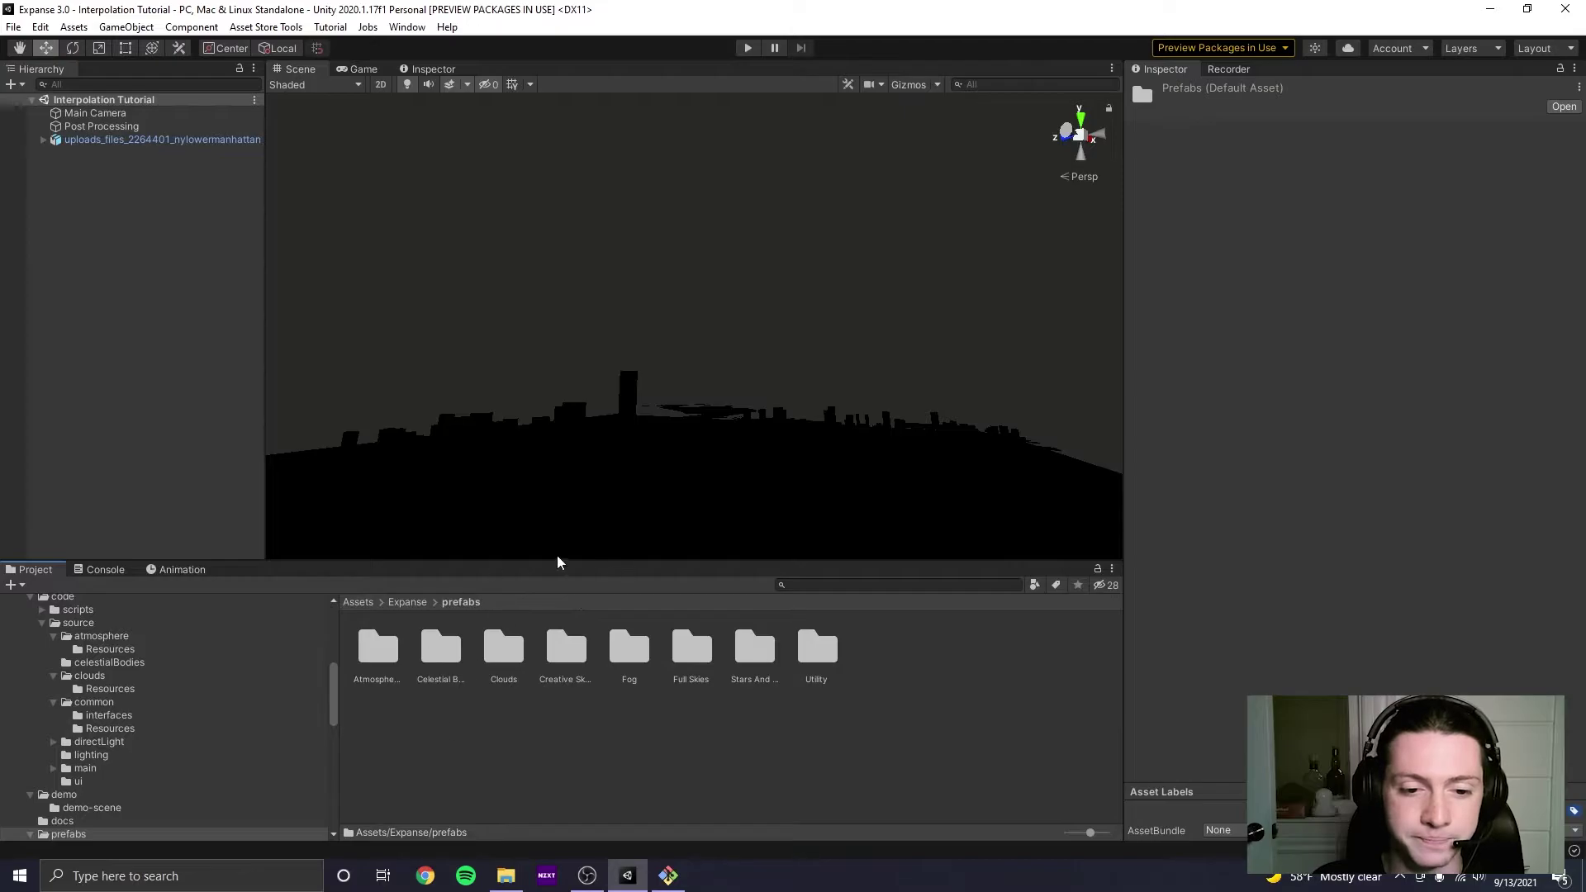
double_click(698, 655)
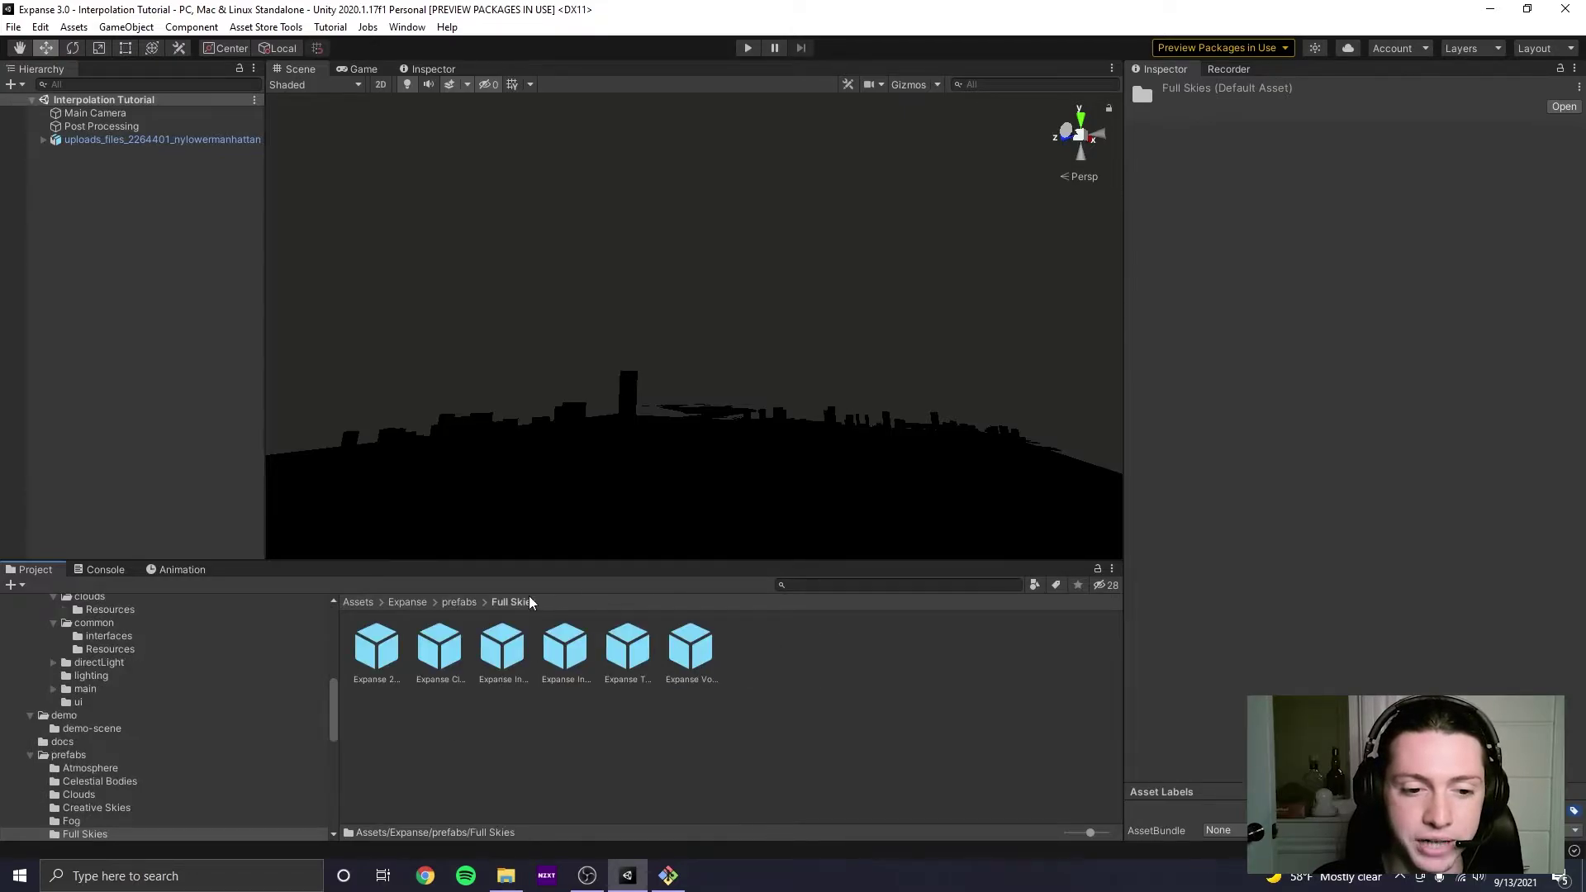
Drag Expanse Interpolable Volumetric Cloud Sky into the Hierarchy and save the scene.
left_click(512, 666)
left_click(565, 659)
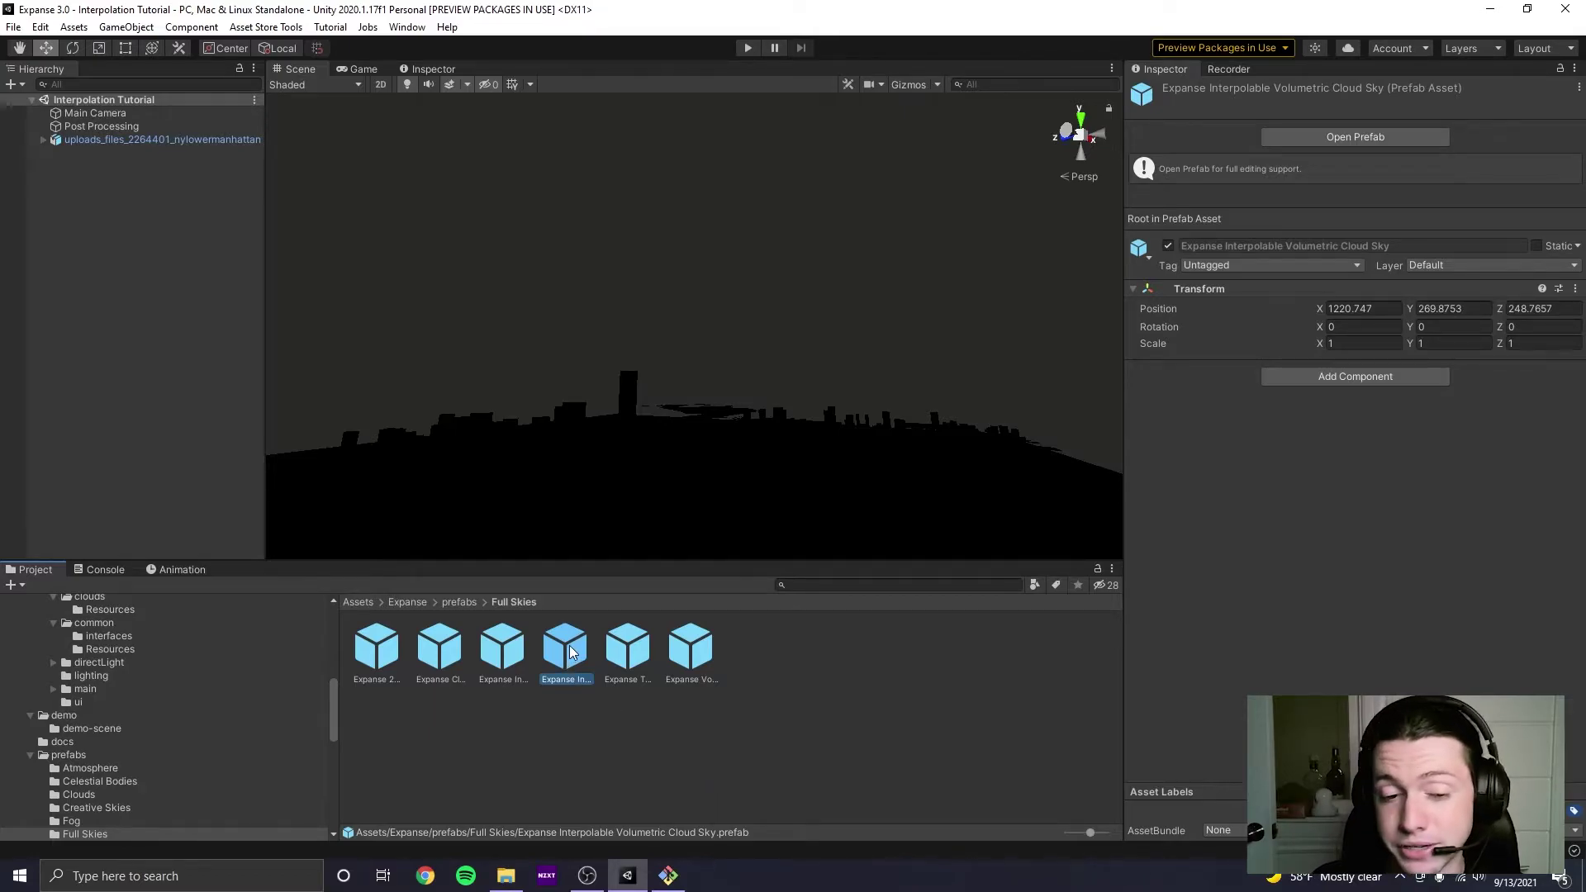
left_click_drag(570, 650, 91, 161)
right_click_drag(846, 357, 821, 435)
key("ctrl+s")
mouse_move(821, 435)
middle_mouse_down()
mouse_move(889, 410)
mouse_move(830, 416)
middle_mouse_up()
Expand the cloud sky in the Hierarchy and select Interpolable Cloud Volume.
left_click(43, 153)
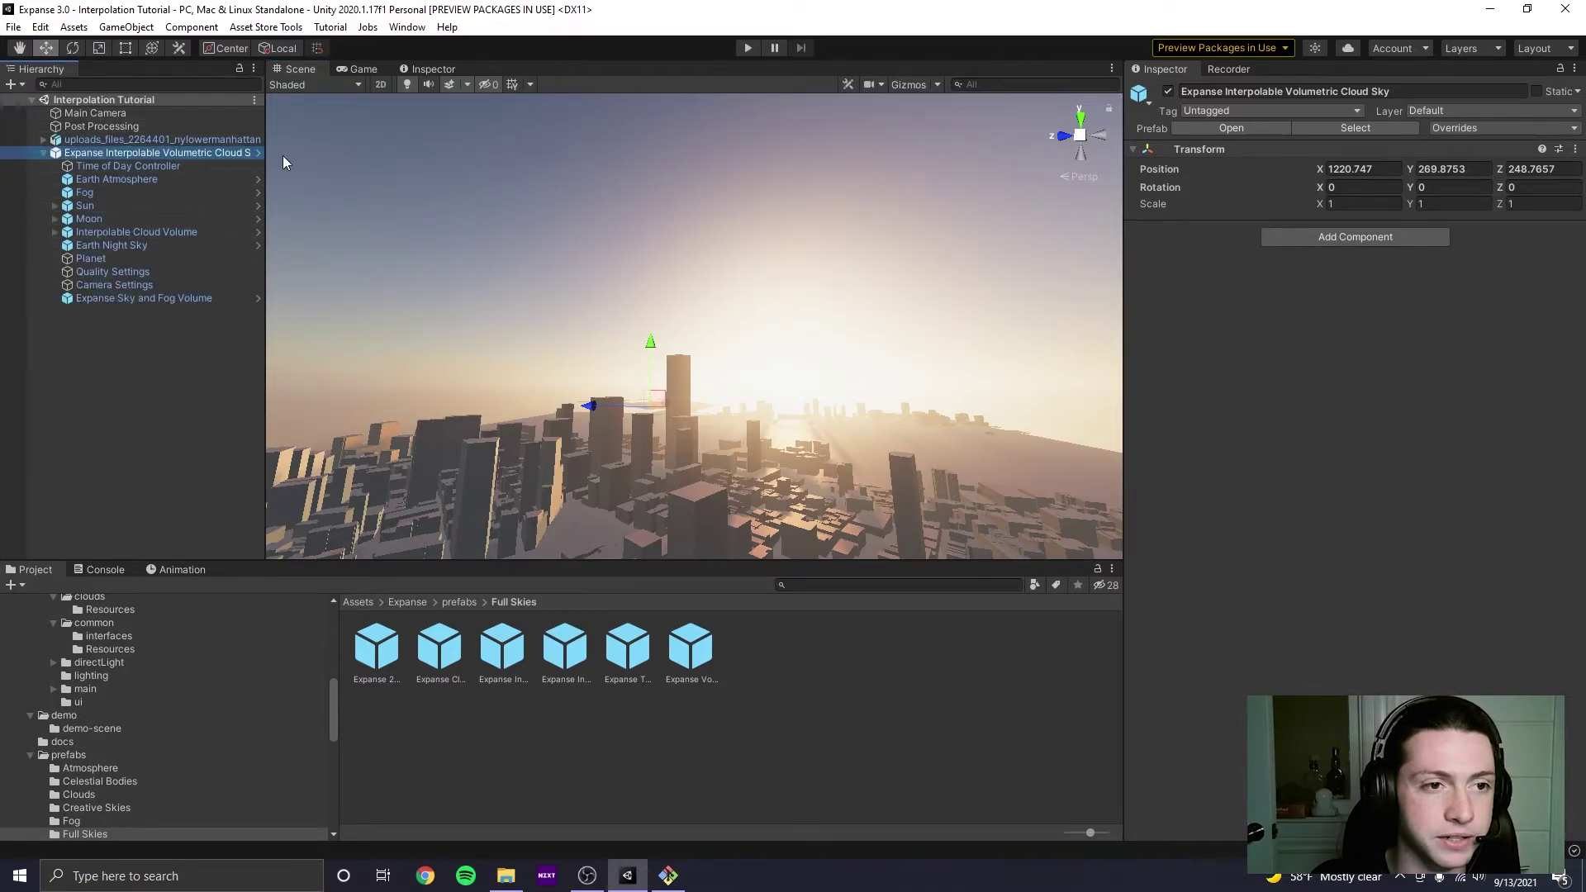
left_click_drag(265, 157, 297, 159)
left_click(176, 165)
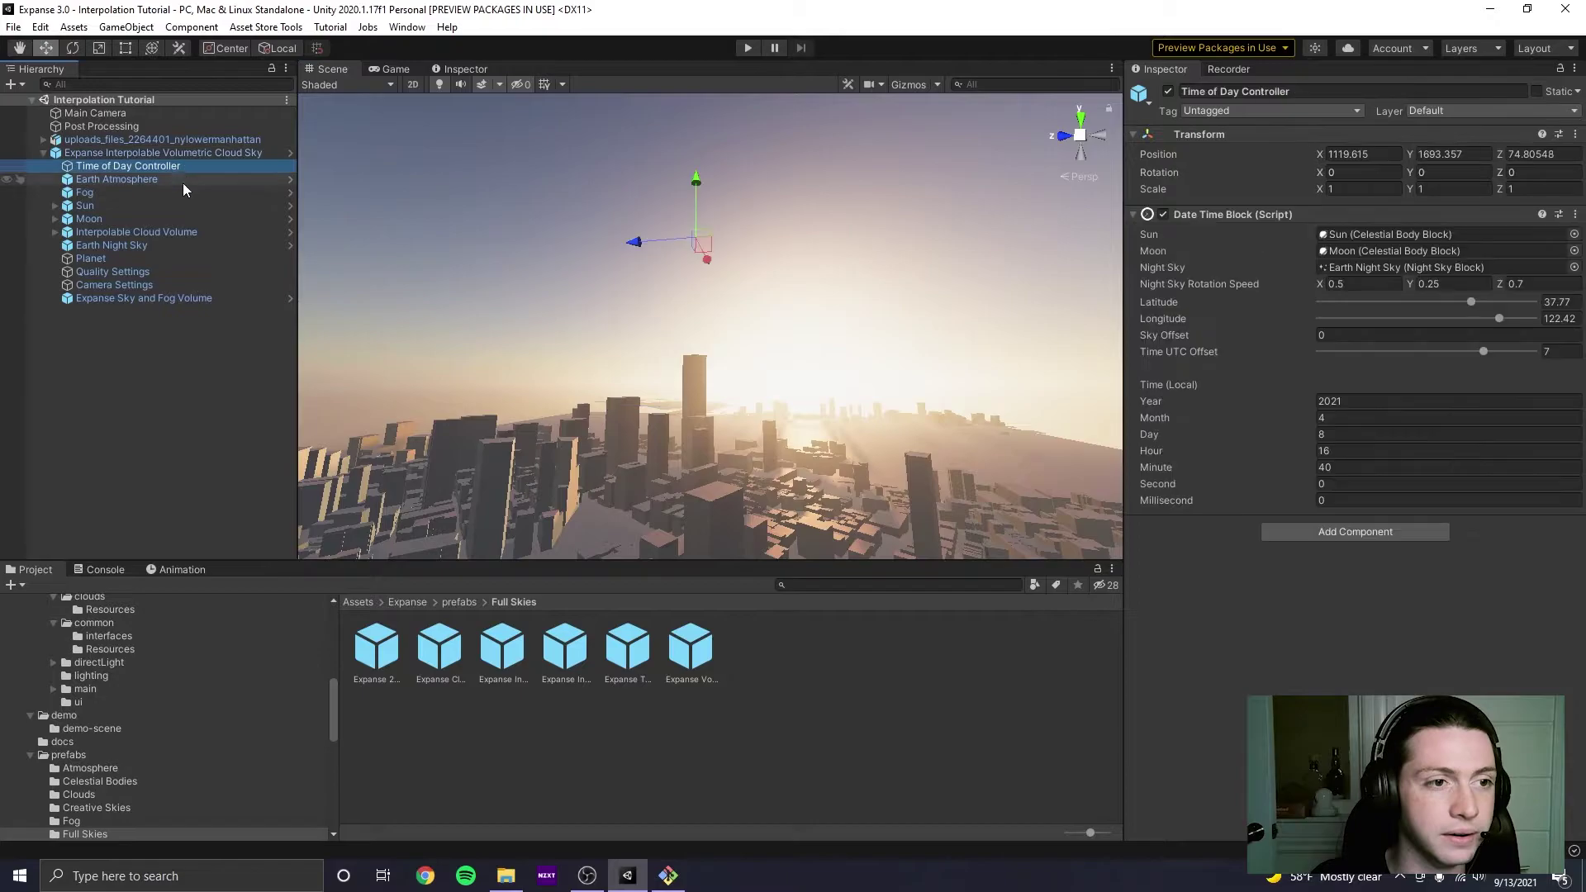
left_click(137, 233)
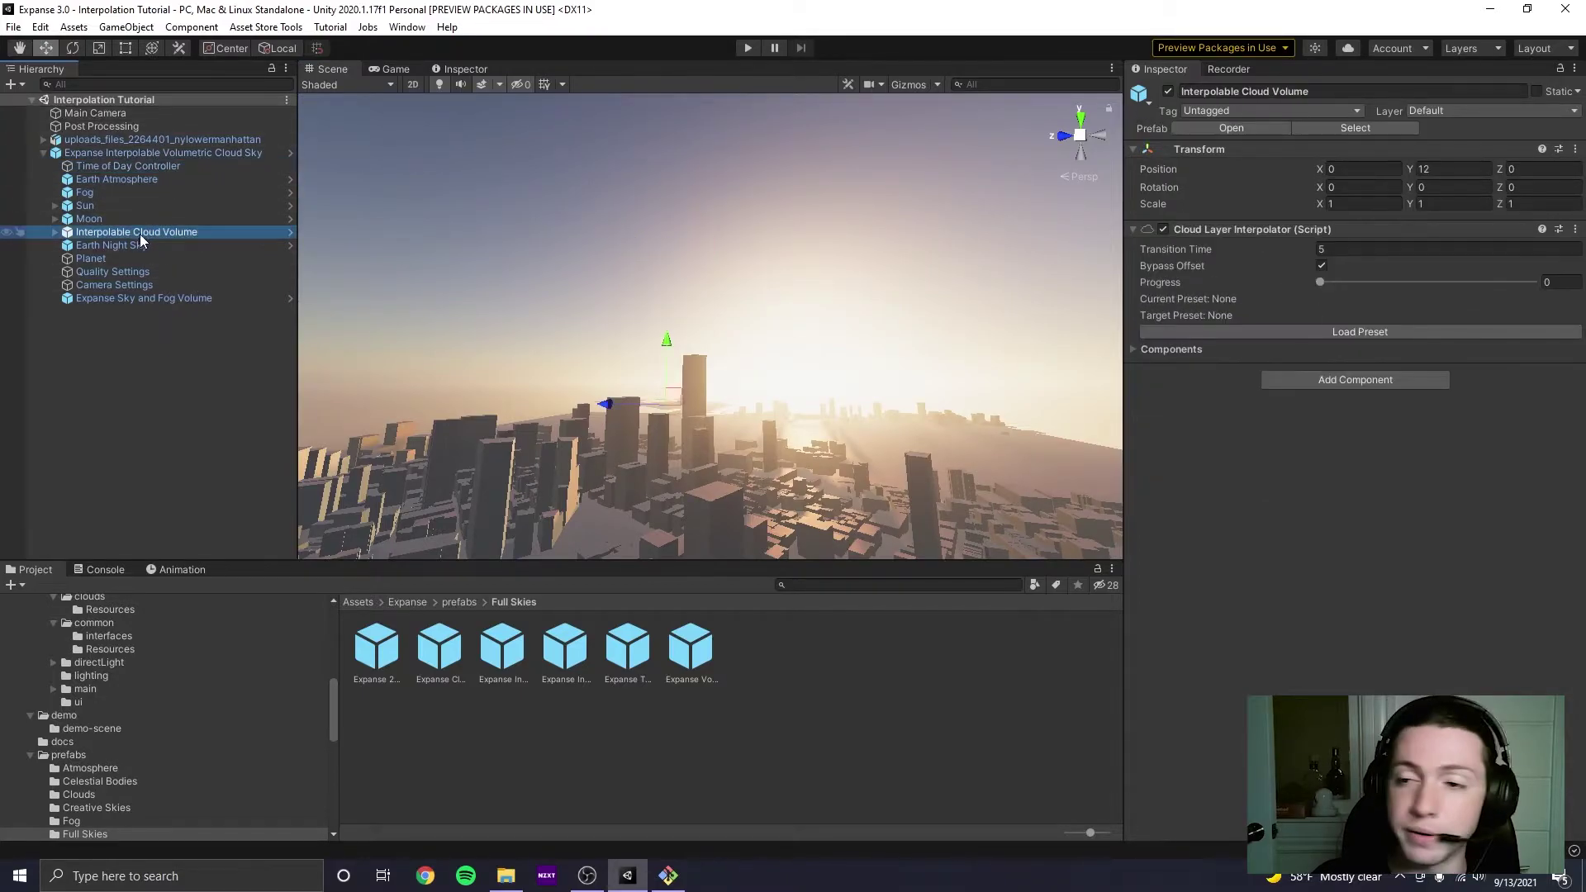
mouse_move(793, 335)
right_mouse_down()
mouse_move(779, 337)
mouse_move(800, 340)
right_mouse_up()
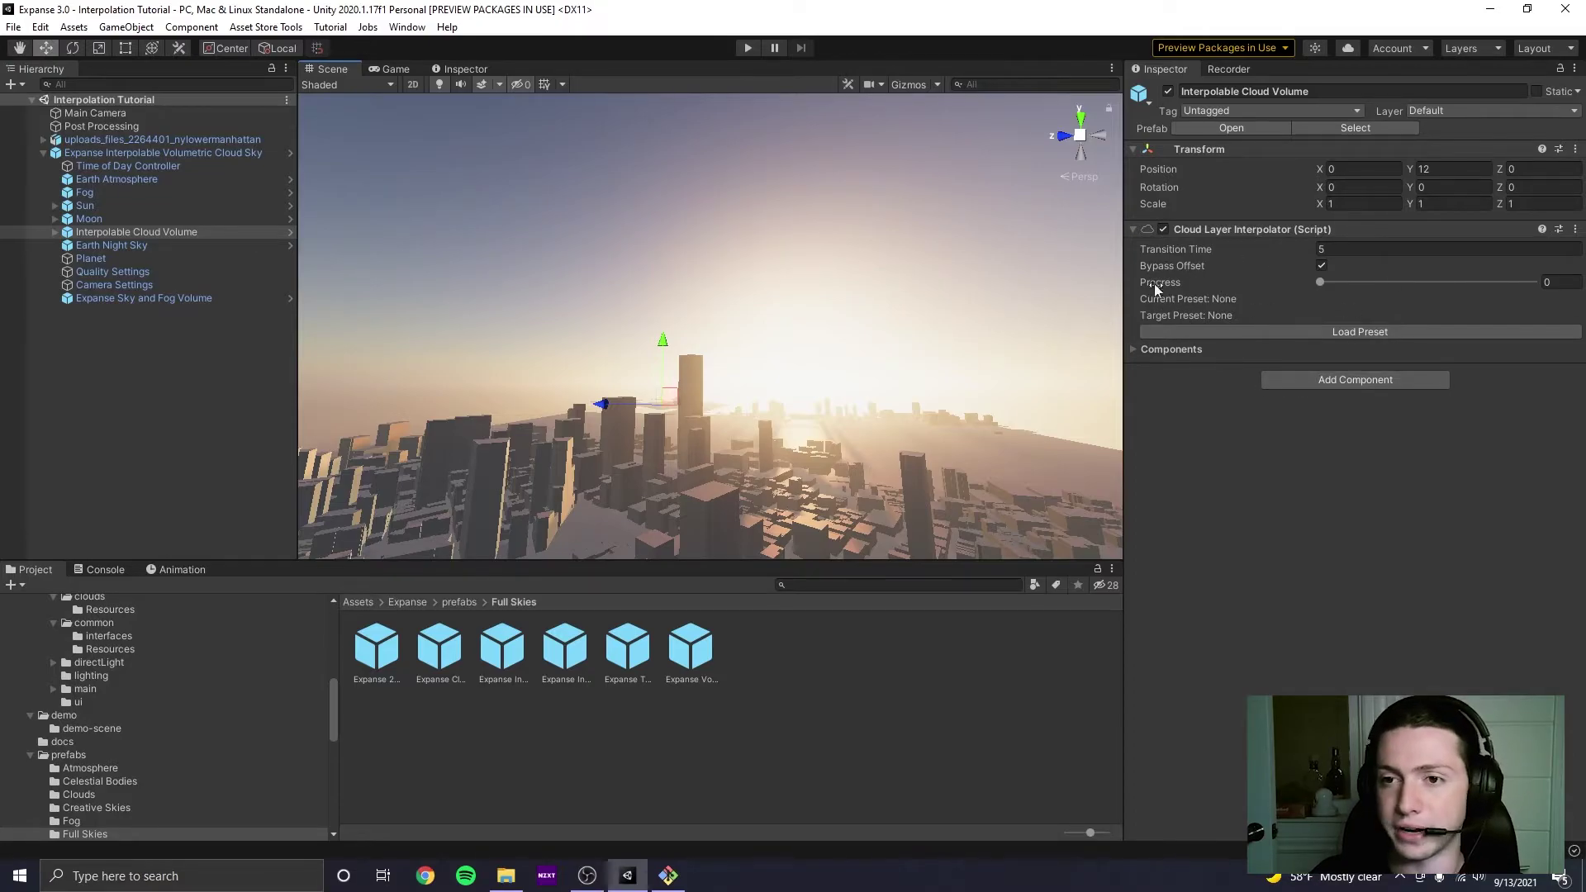
Widen the Inspector to check Transition Time 5 and Bypass Offset on the interpolator.
left_click_drag(1124, 268, 1062, 268)
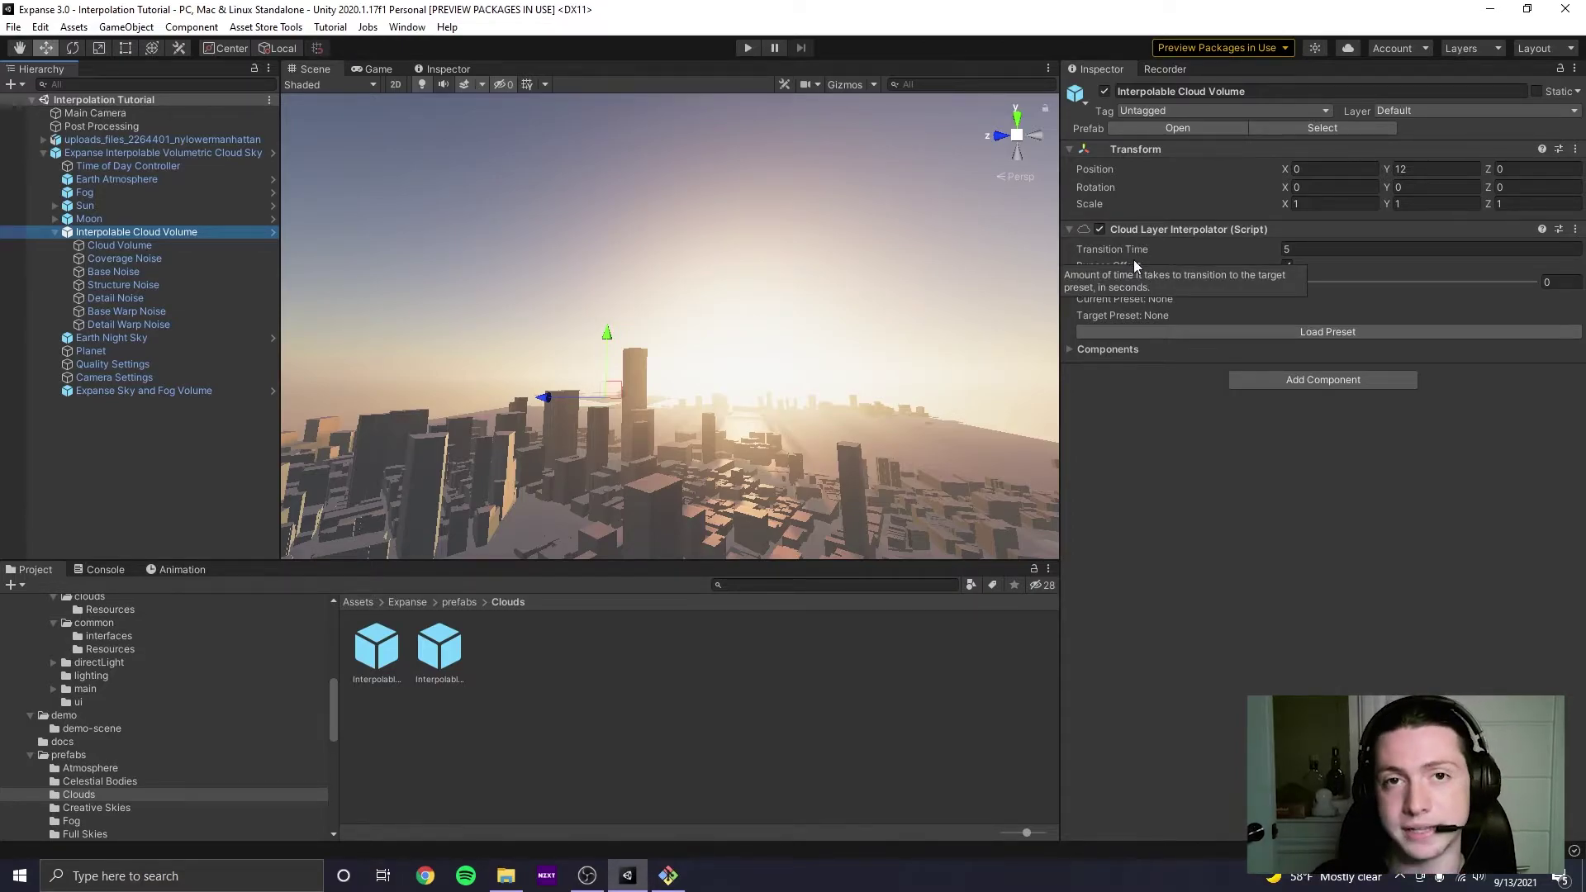
mouse_move(1151, 258)
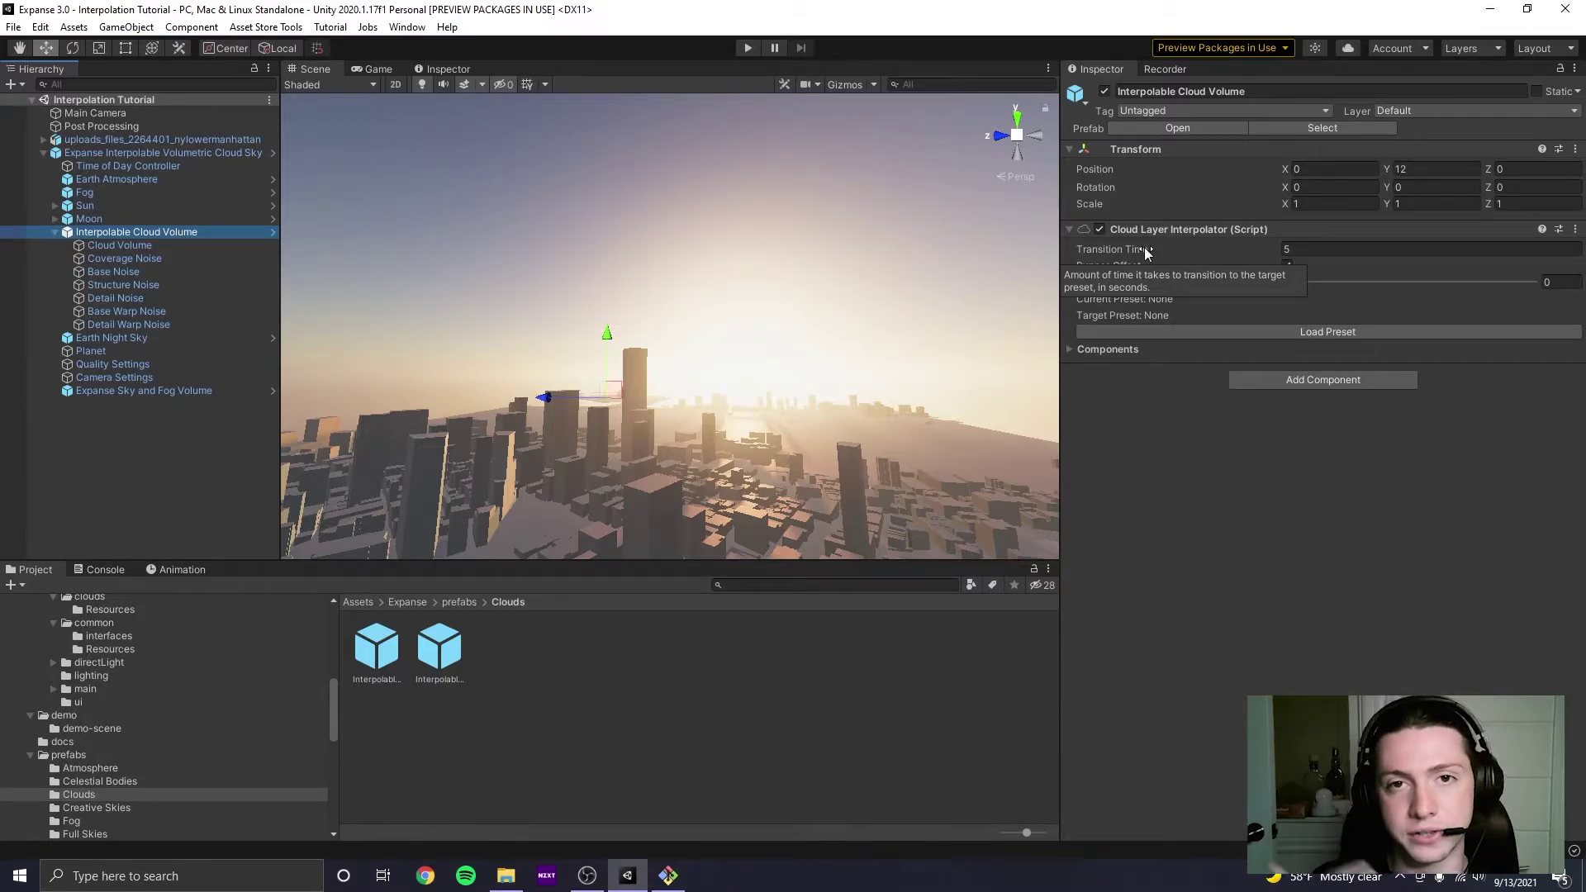
left_click(1144, 248)
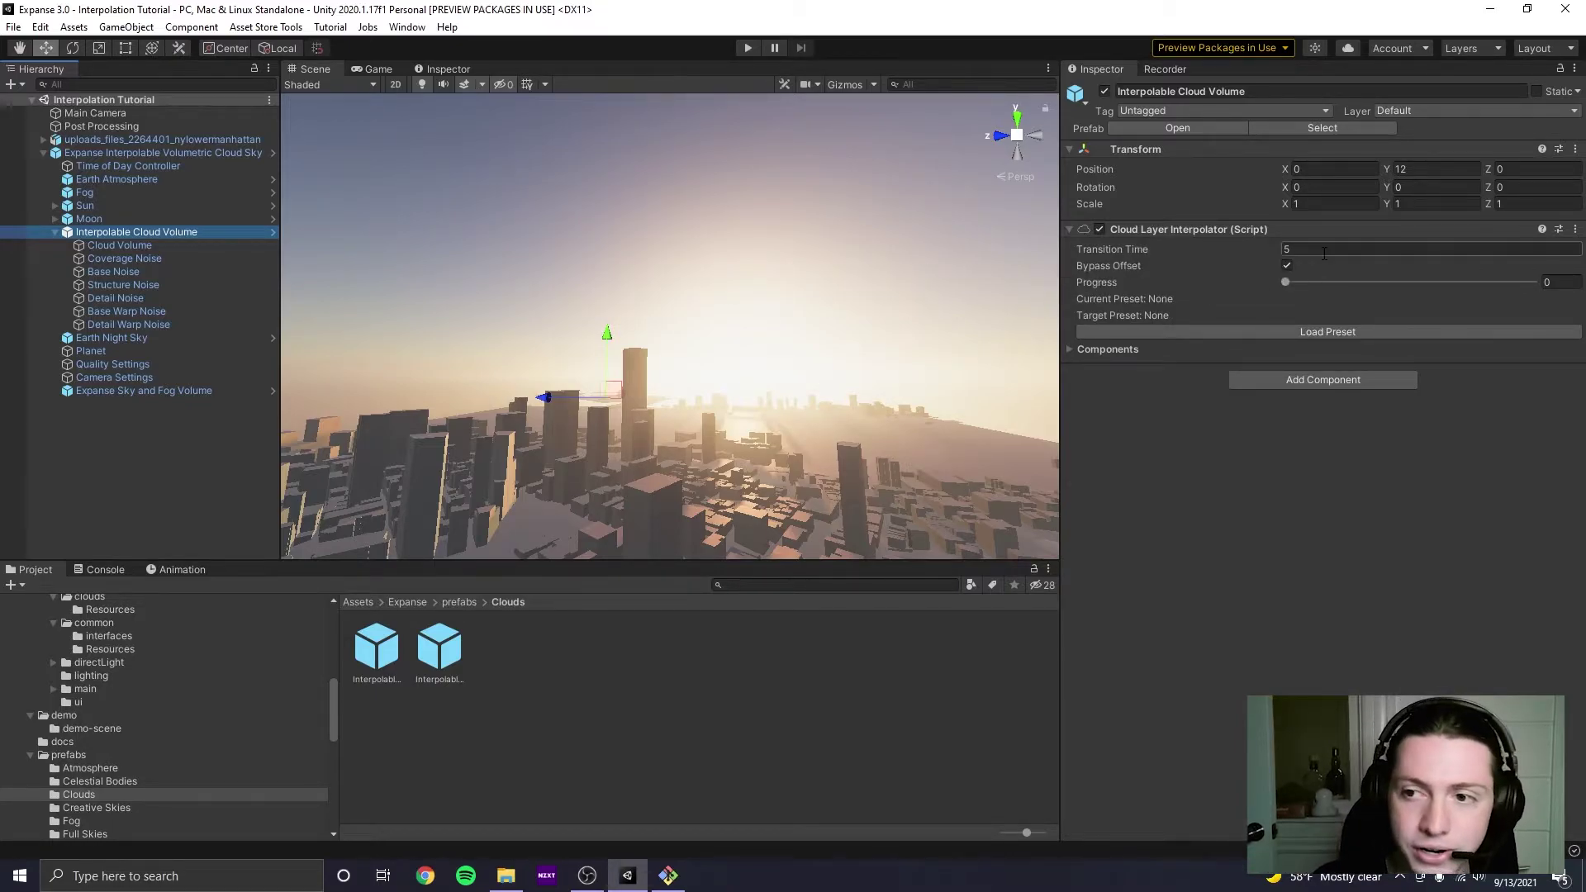
right_click_drag(850, 245, 863, 240)
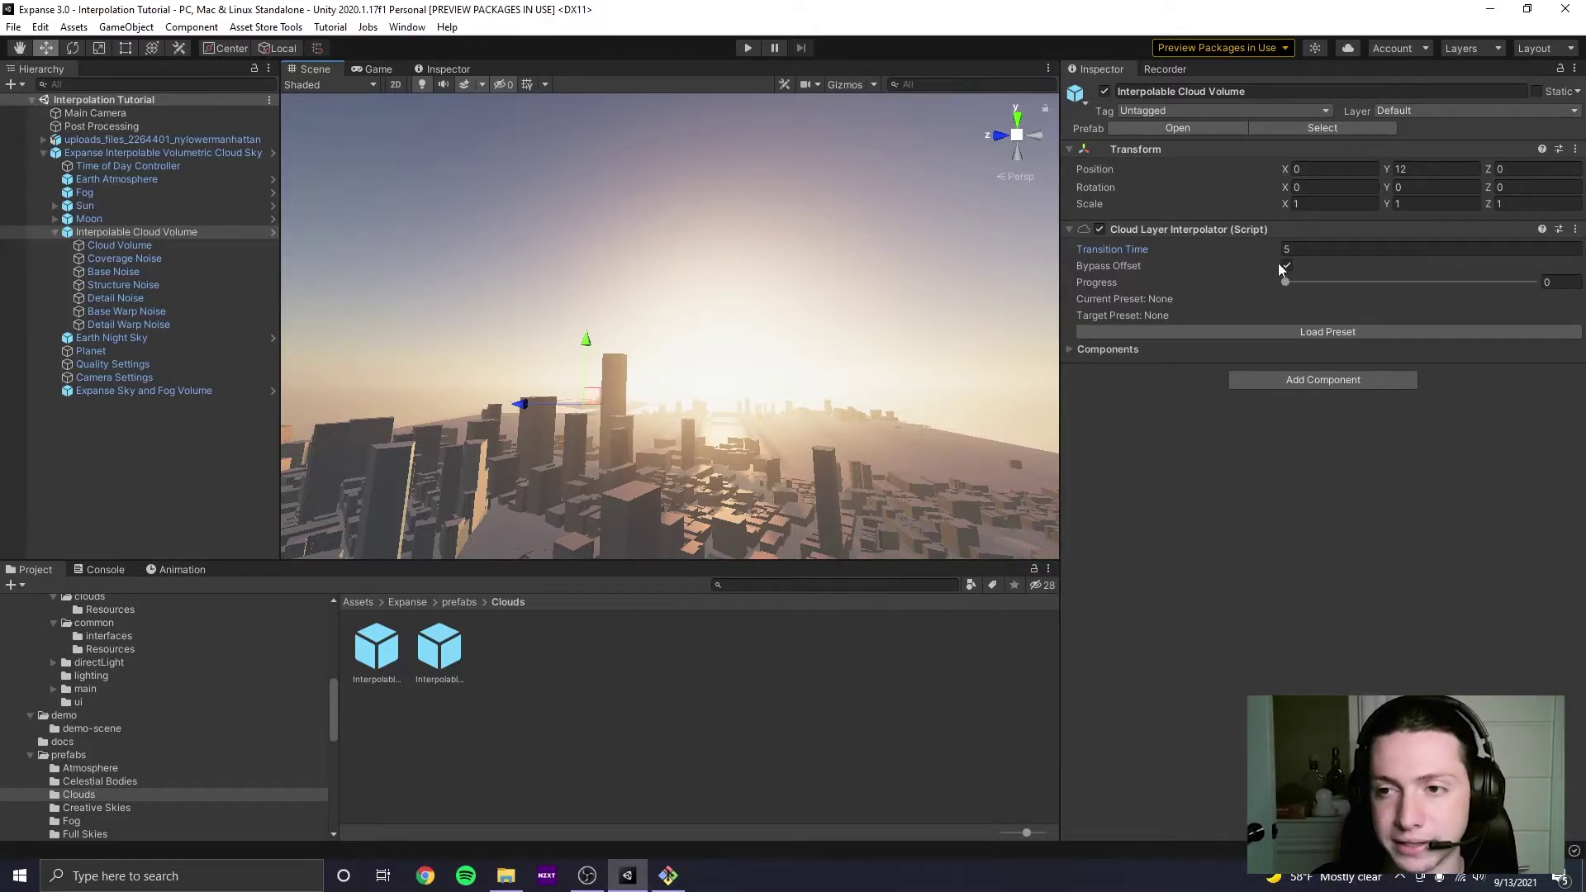
mouse_move(1266, 264)
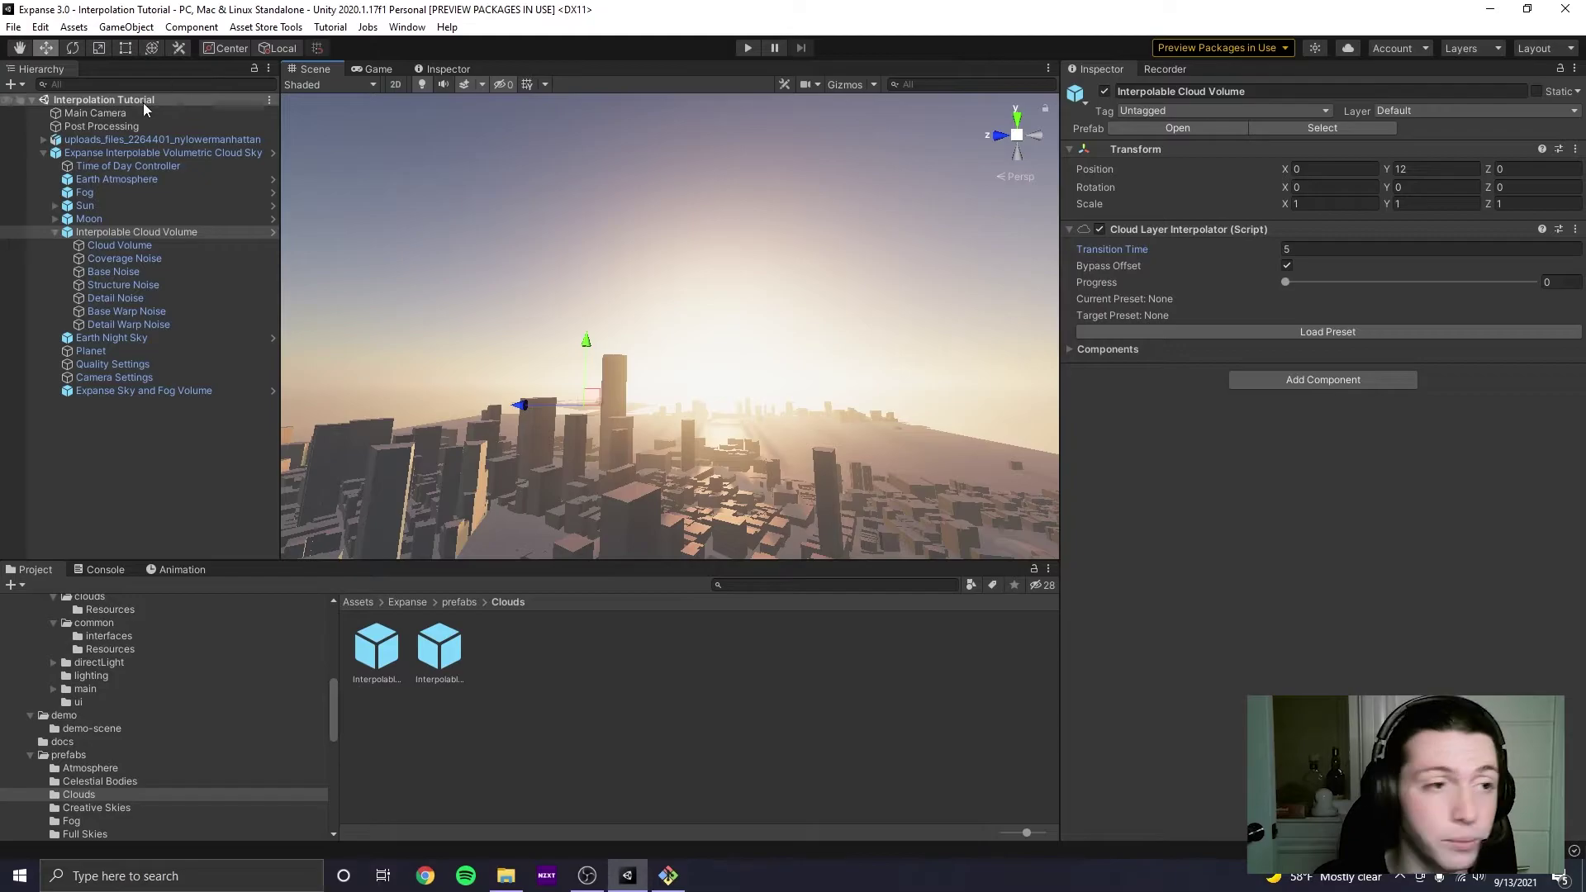
Align the Main Camera with the current scene view and save the scene.
left_click(95, 113)
key("f")
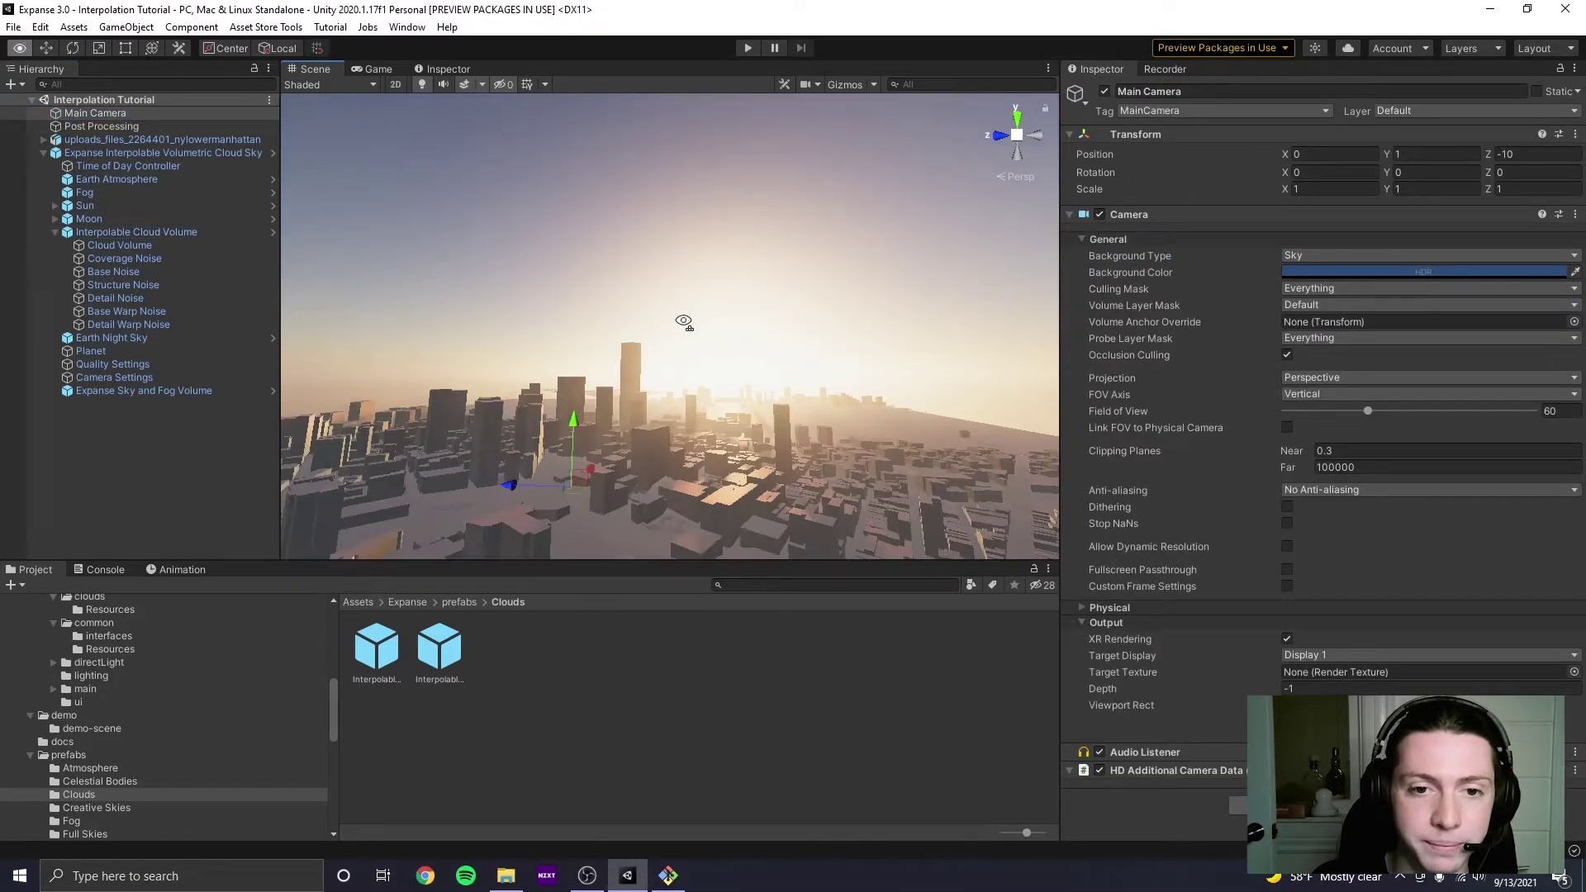
left_click(126, 26)
left_click(152, 408)
left_click(126, 27)
left_click(157, 426)
key("ctrl+s")
Switch to the Game view, select Interpolable Cloud Volume, and enter Play mode.
left_click(378, 69)
left_click(137, 232)
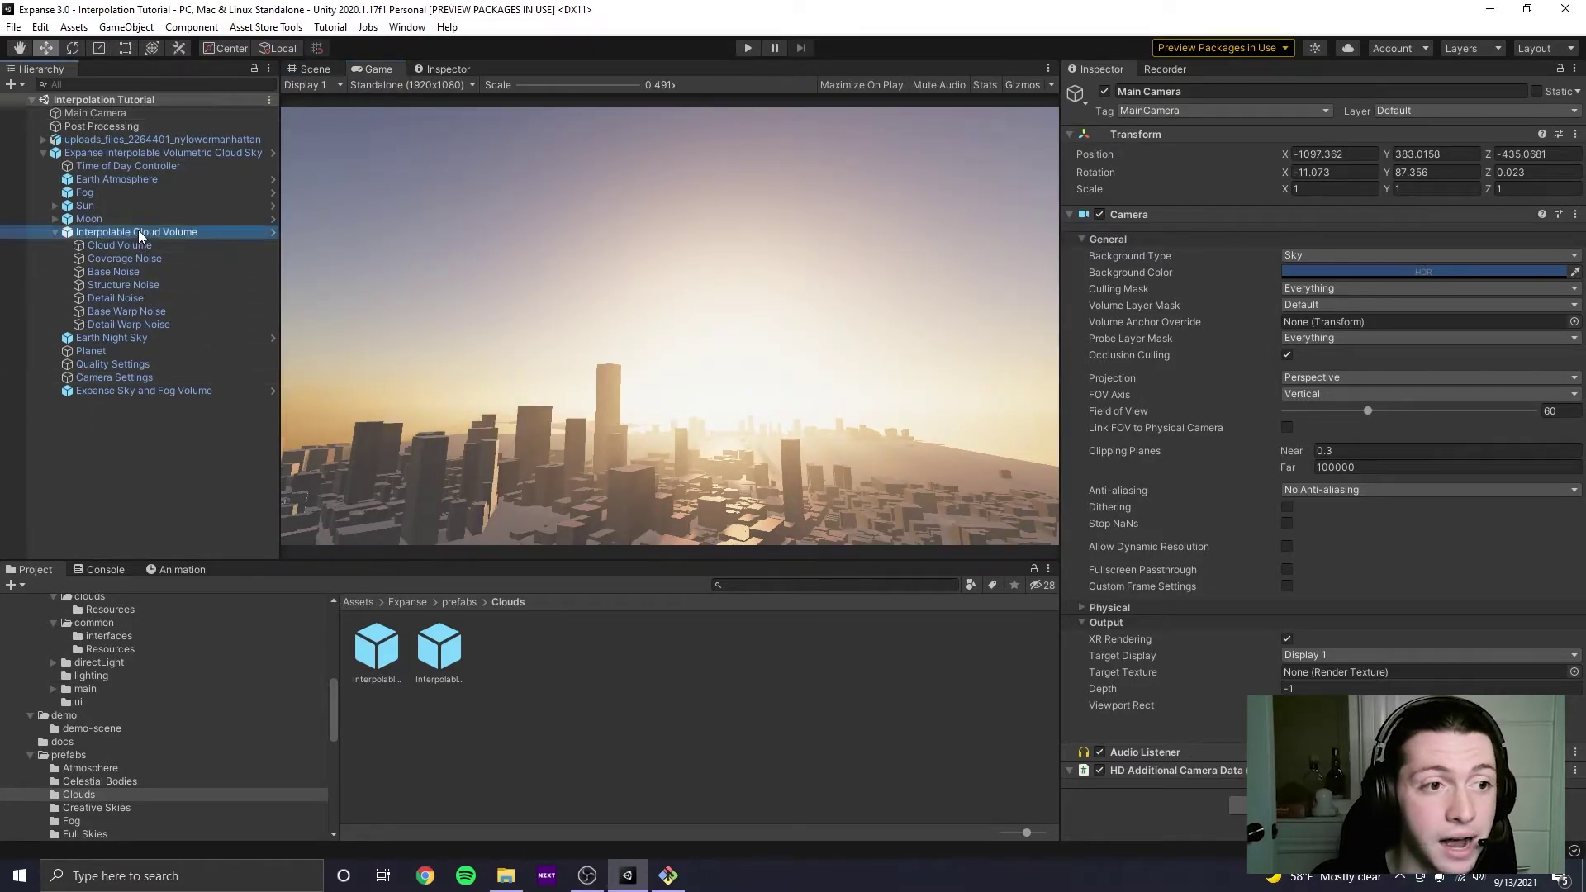
left_click(748, 47)
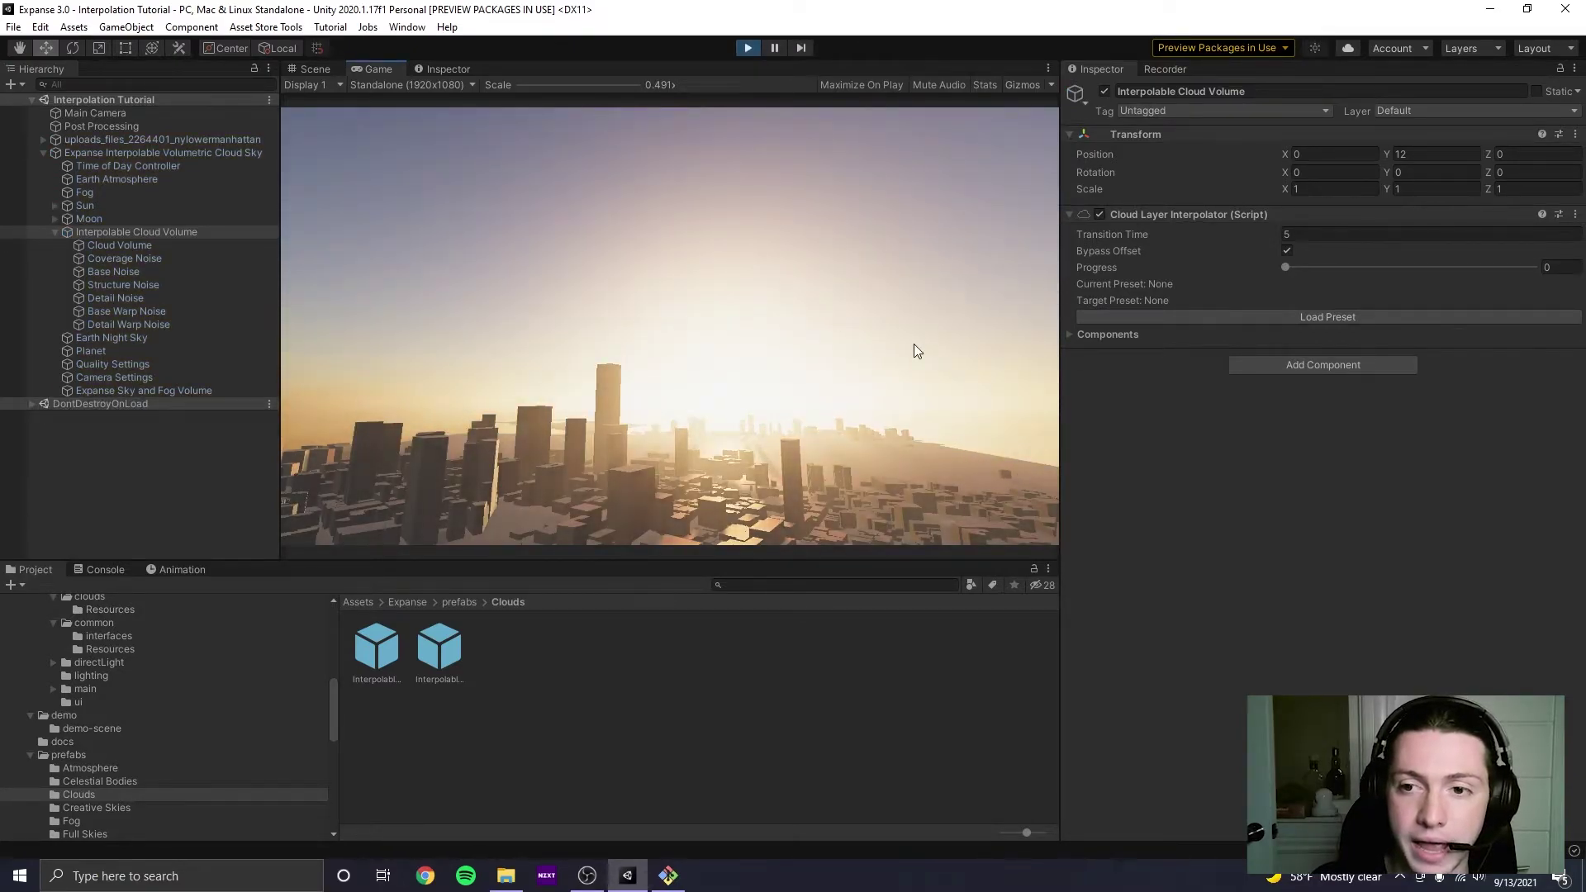
Load Expanse/blocks/presets/procedural cloud volume/Cumulus/Operation B Optimized.json as the cloud preset.
left_click(1328, 318)
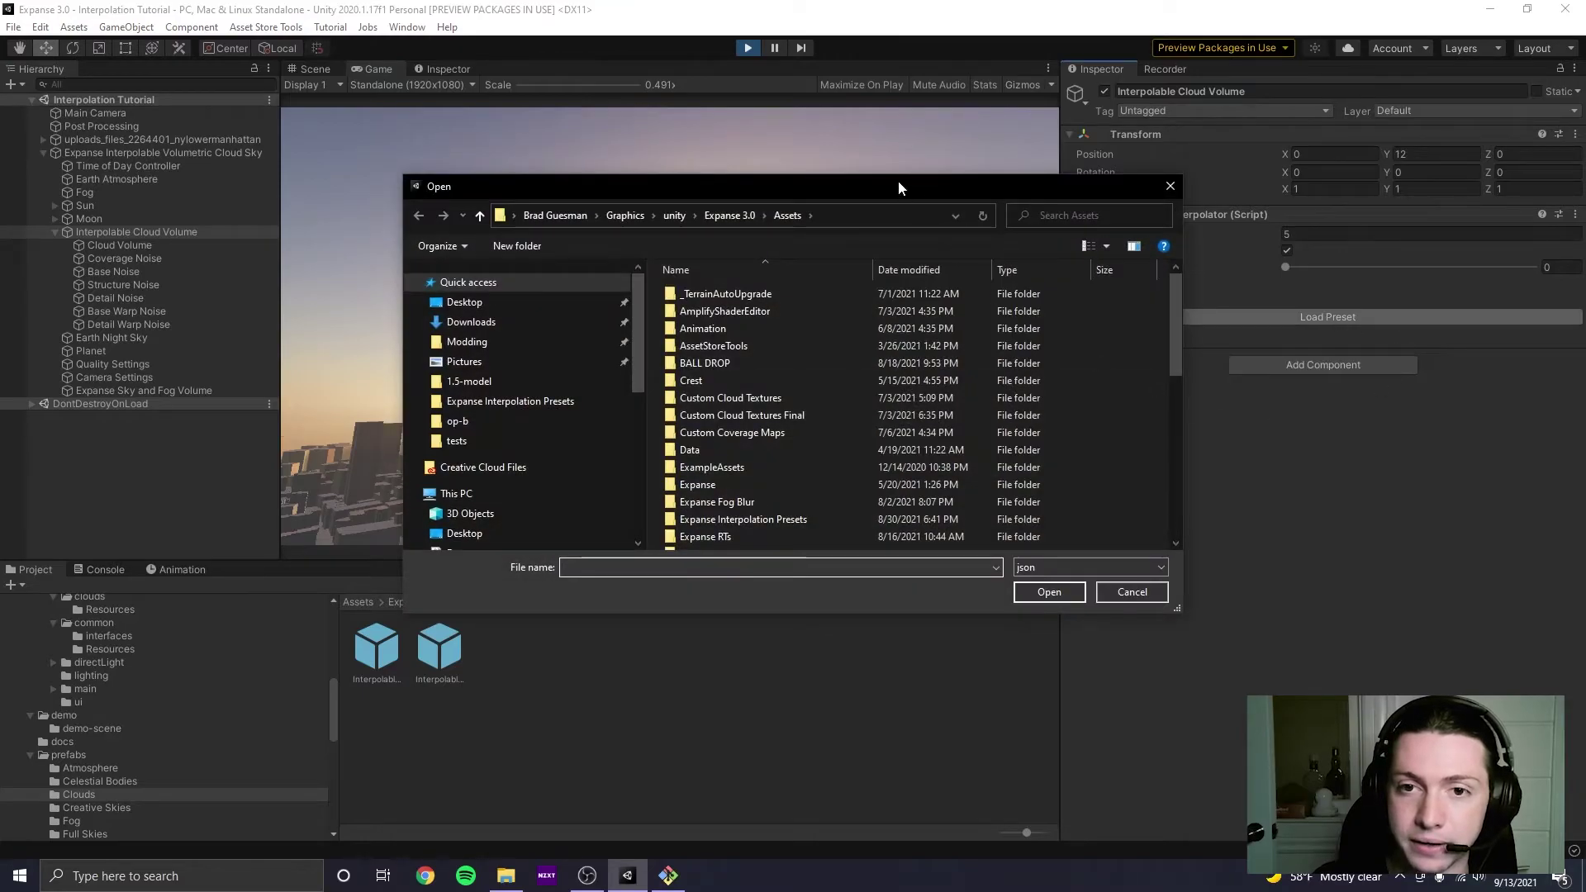
double_click(760, 411)
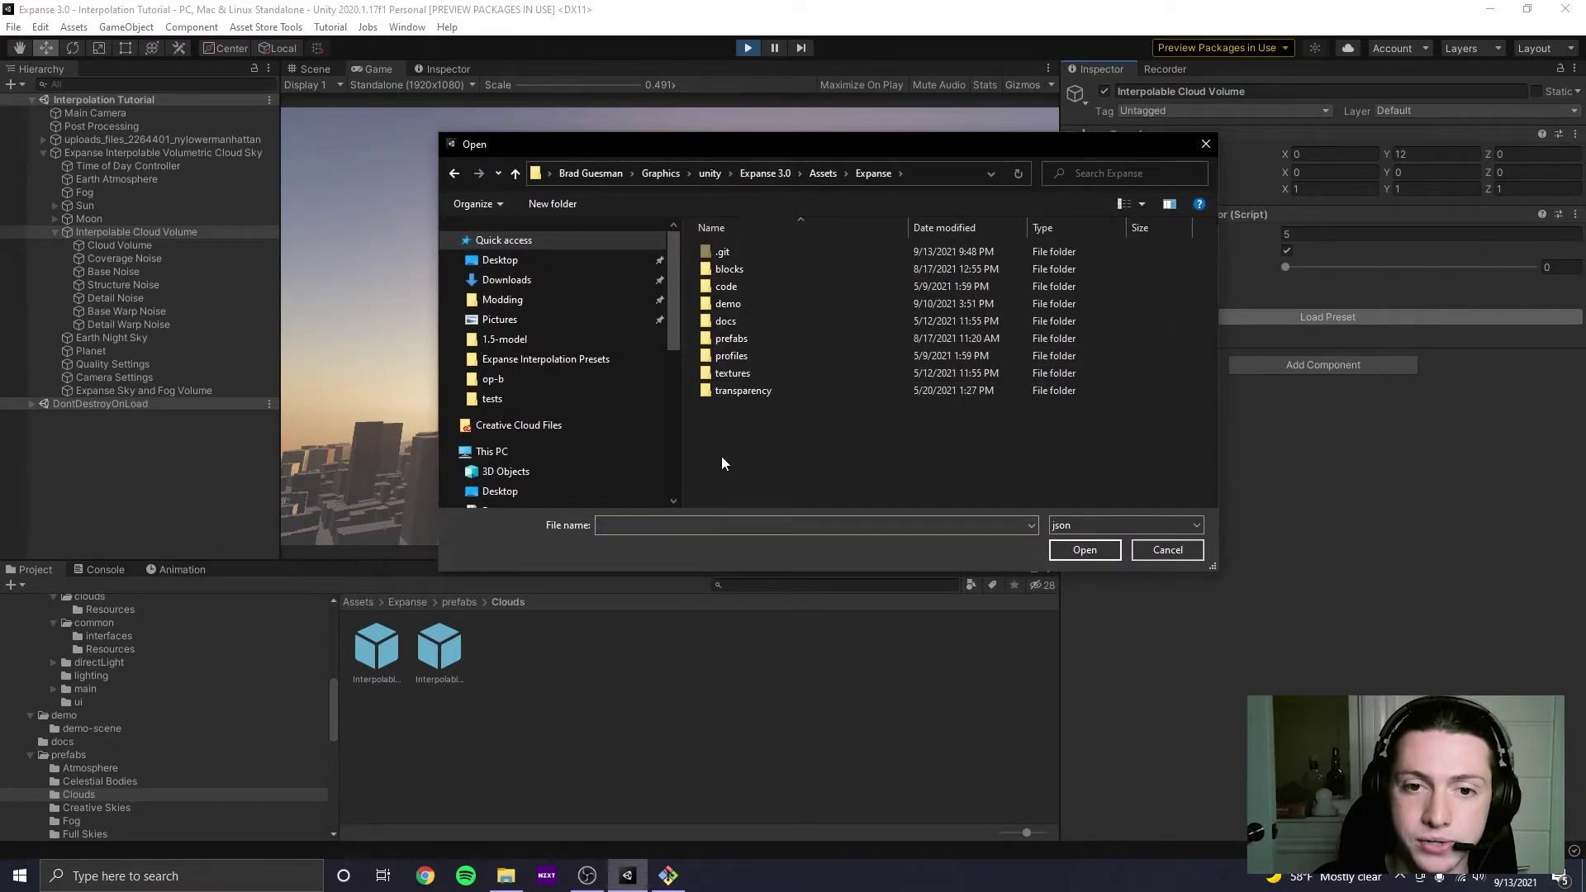
double_click(747, 269)
double_click(750, 302)
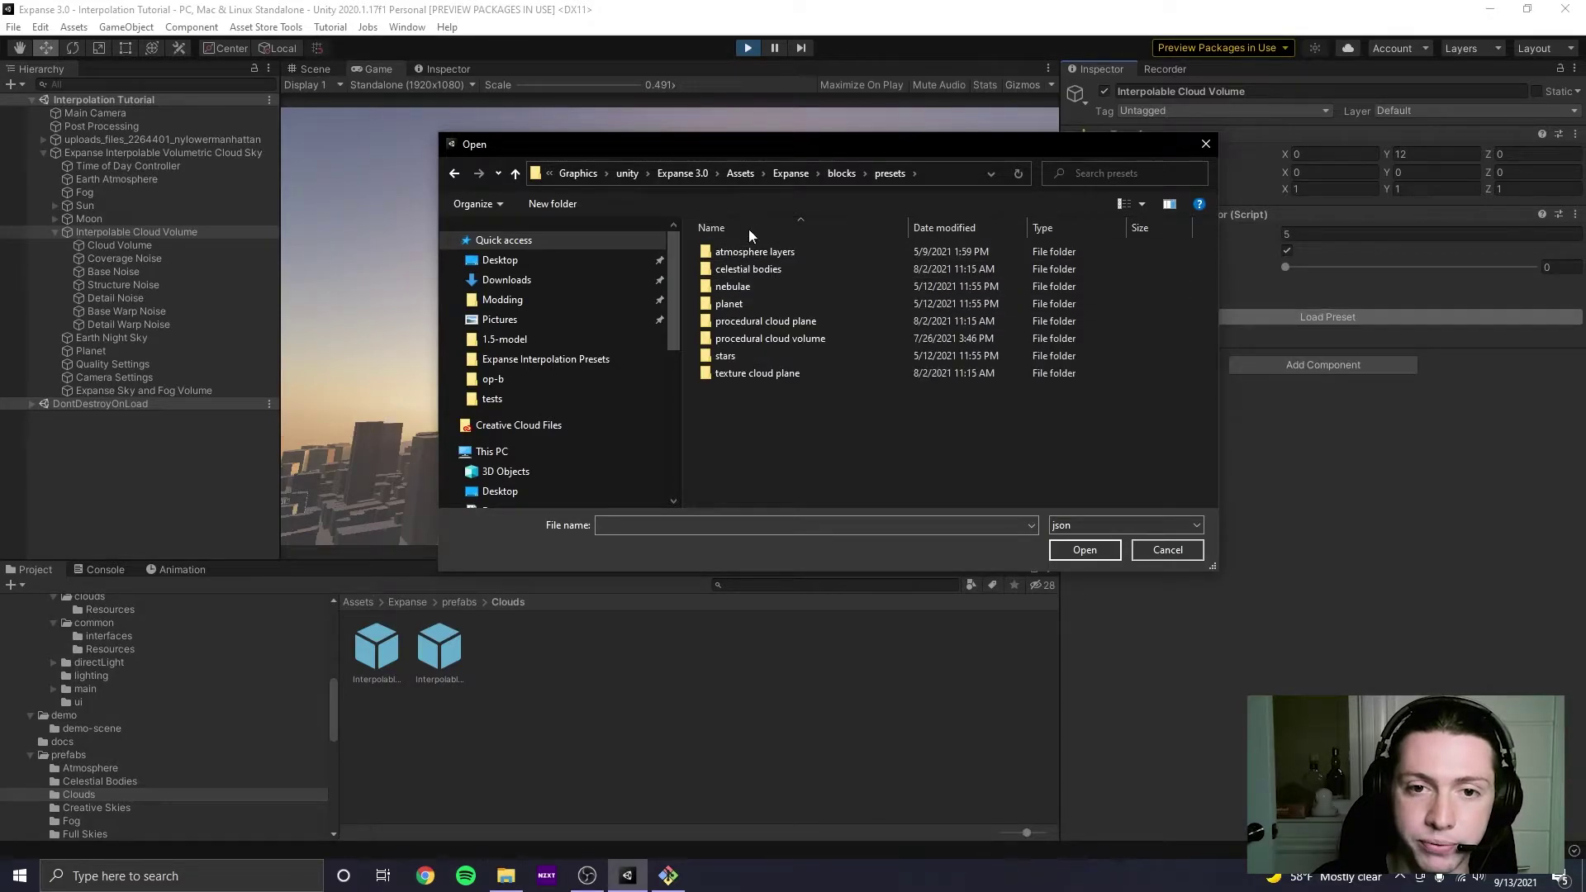
double_click(790, 339)
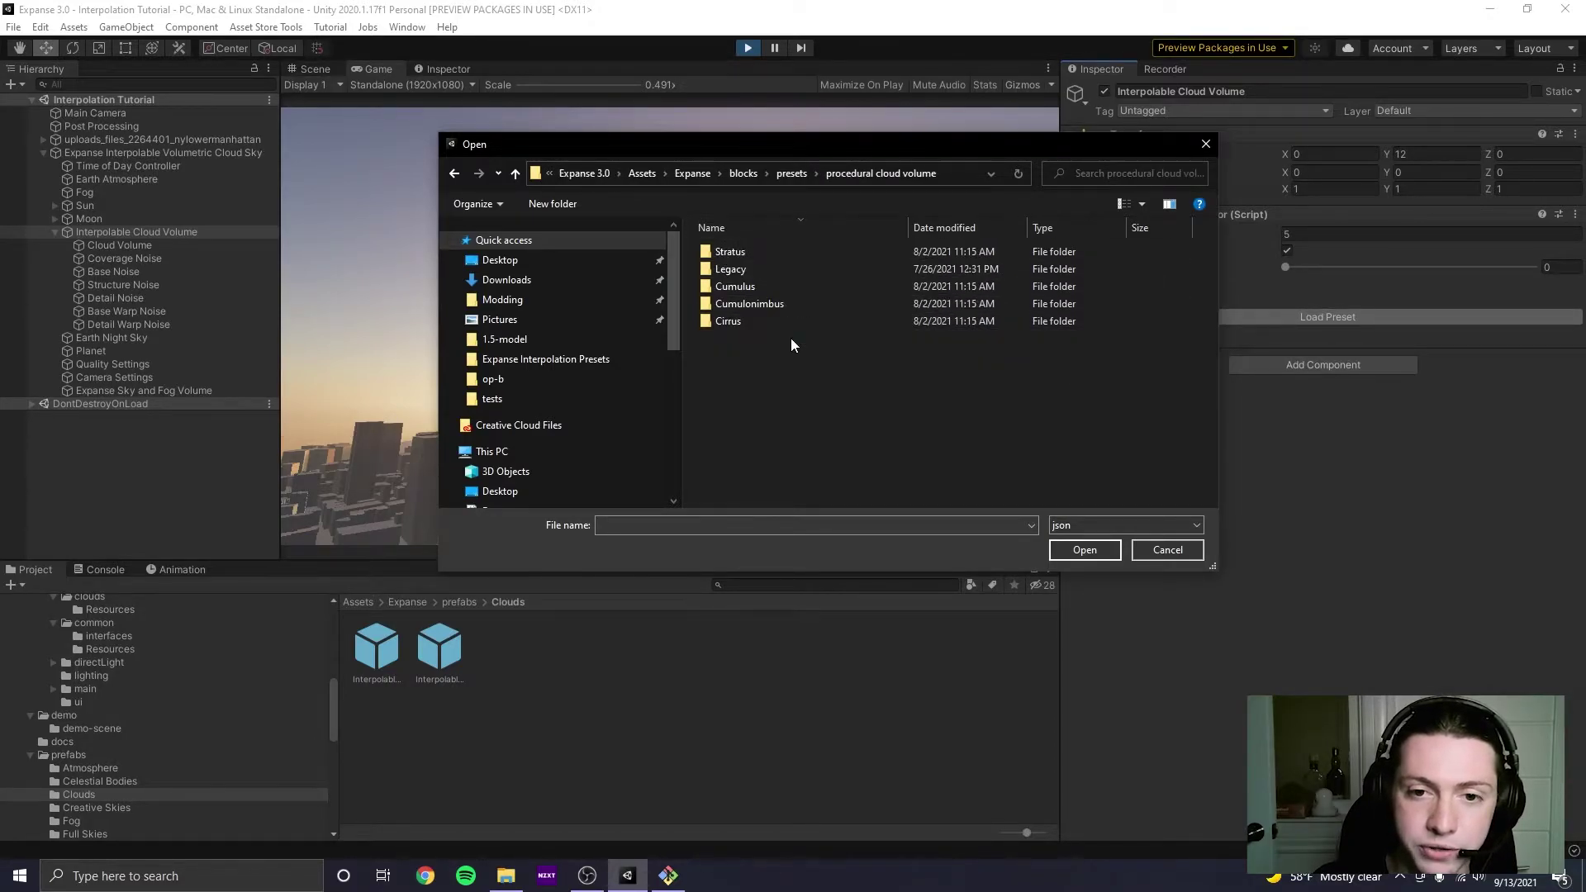
double_click(742, 284)
scroll(818, 339, "down", 1)
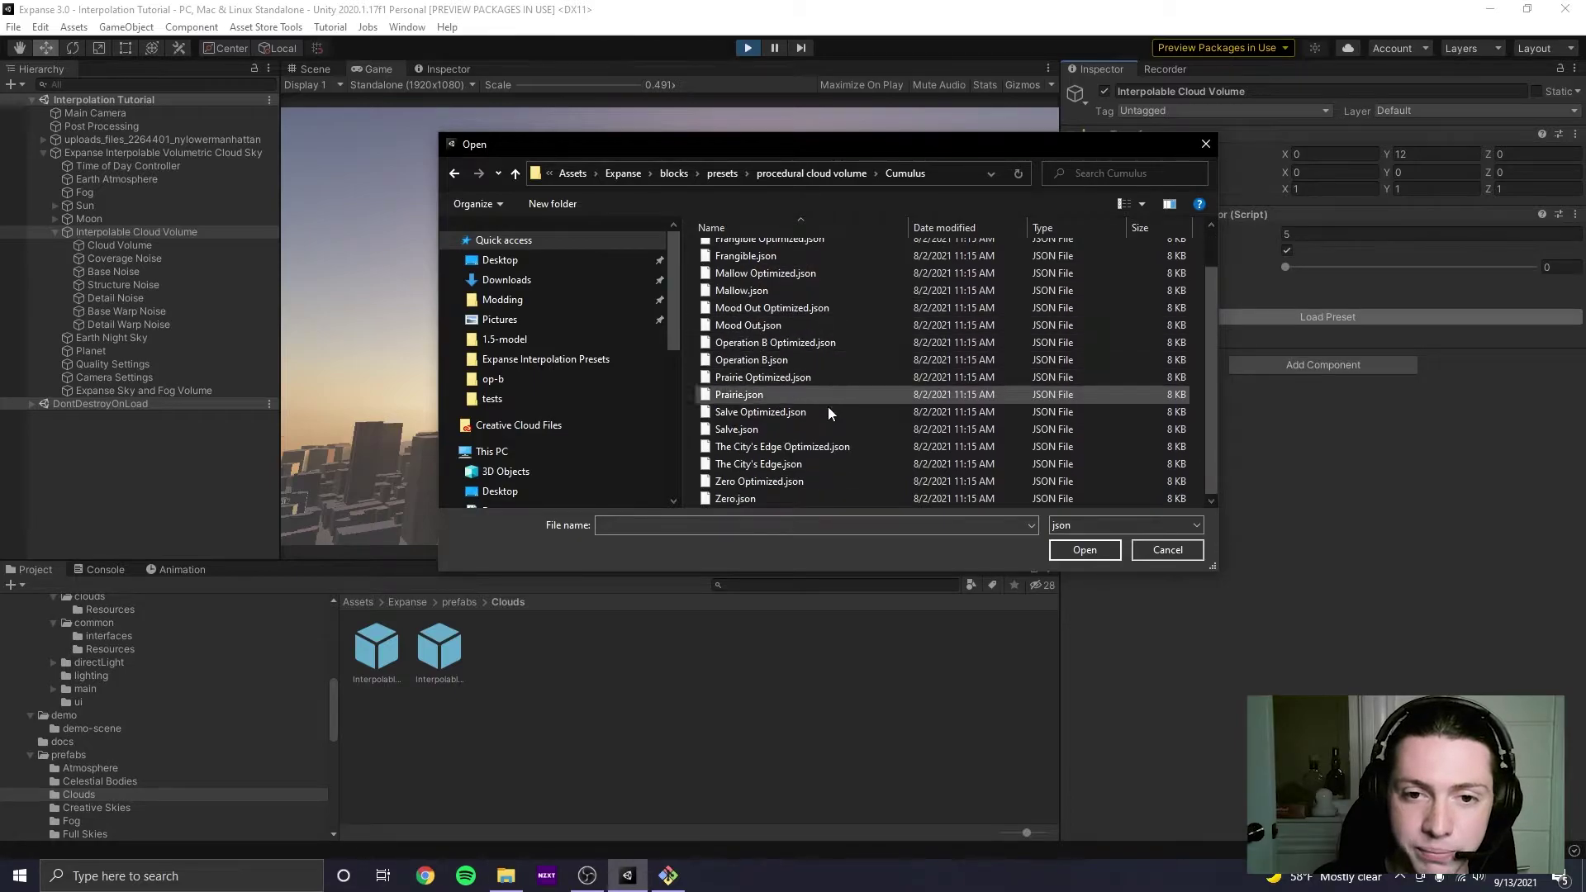
left_click(786, 344)
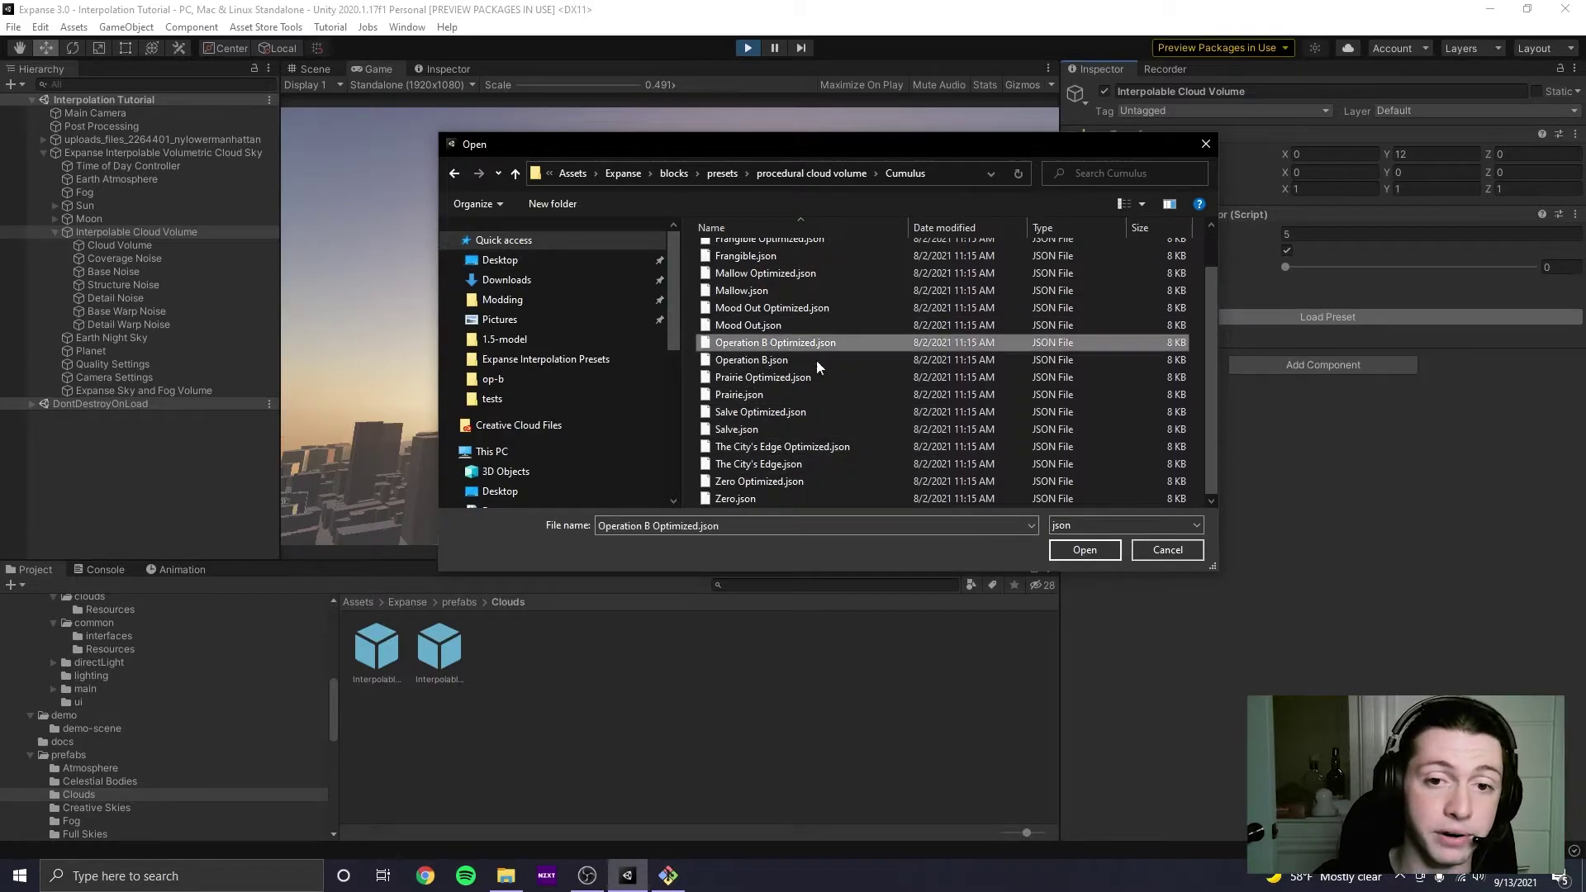
left_click(1077, 542)
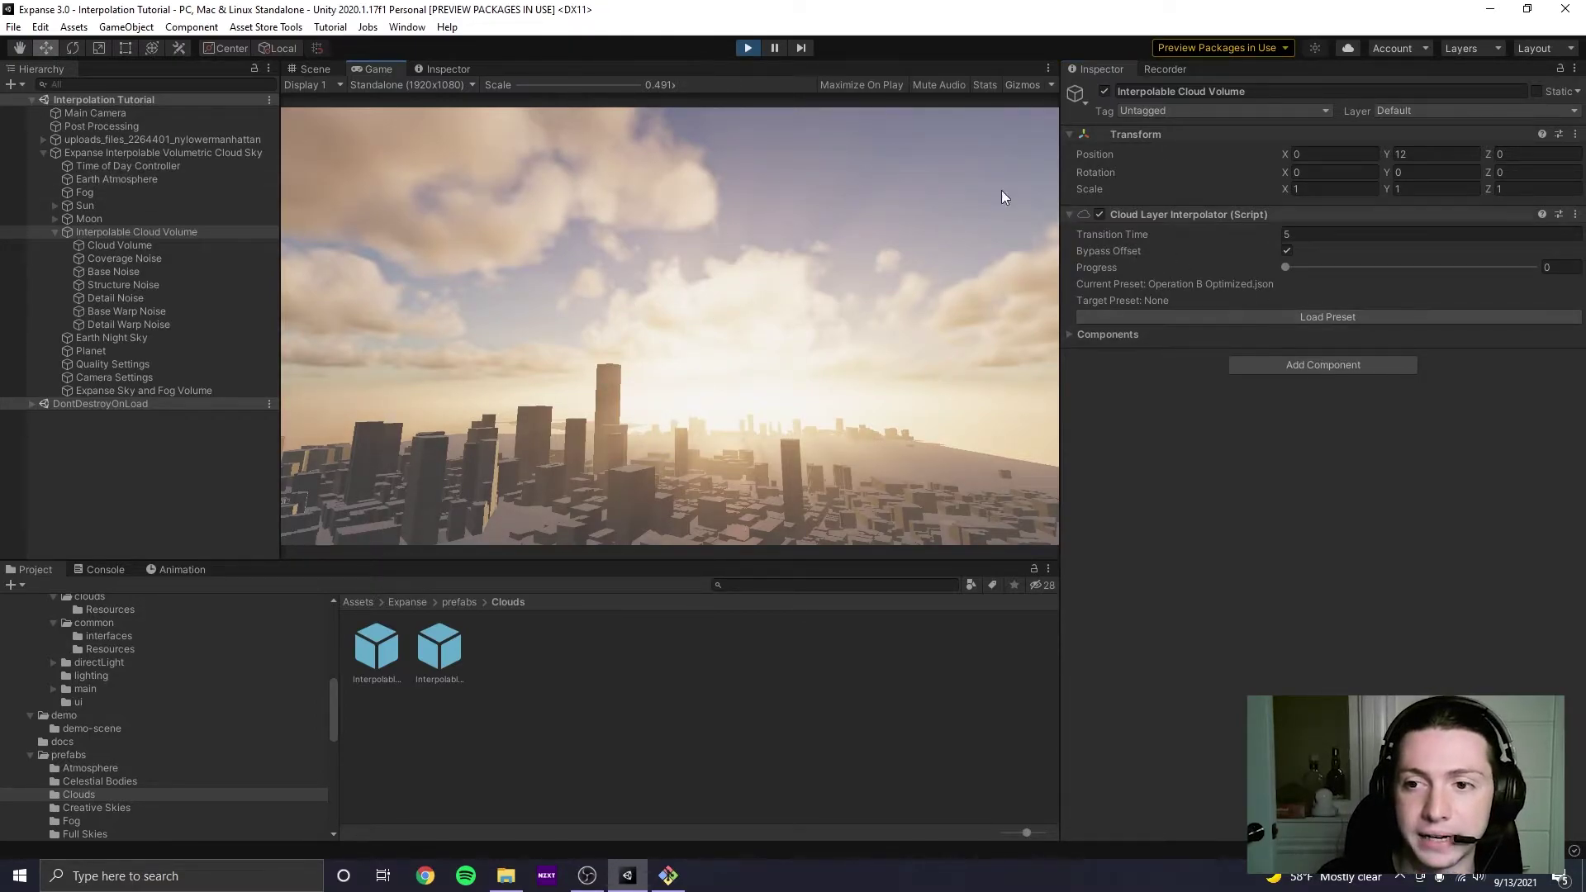
Load the Cumulus Prairie Optimized.json preset so the clouds transition to it.
left_click(1286, 317)
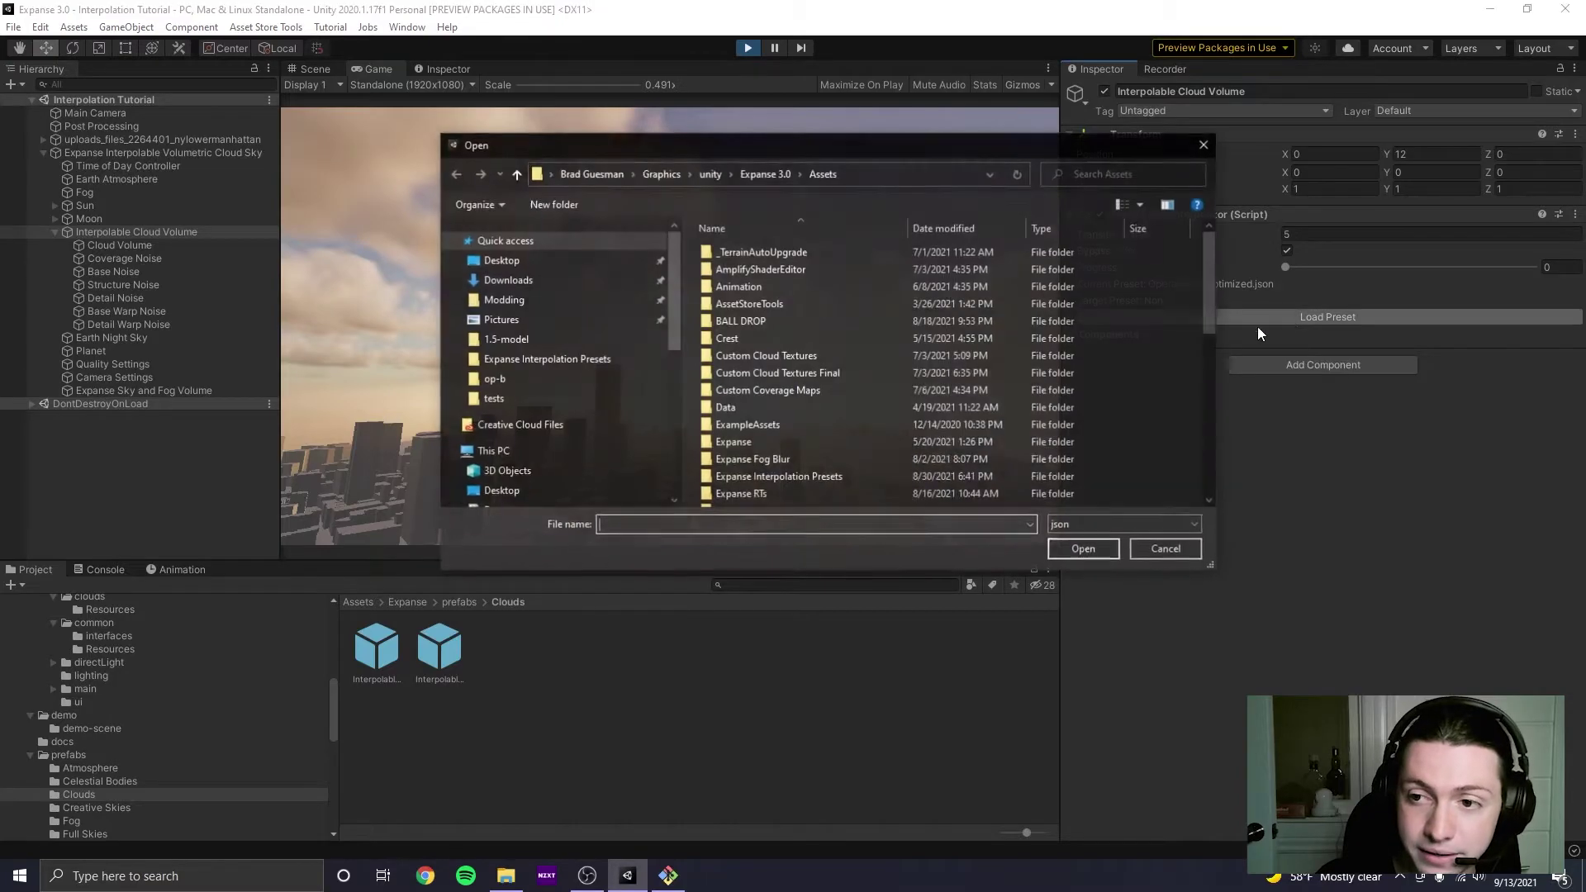
scroll(793, 413, "down", 1)
double_click(766, 409)
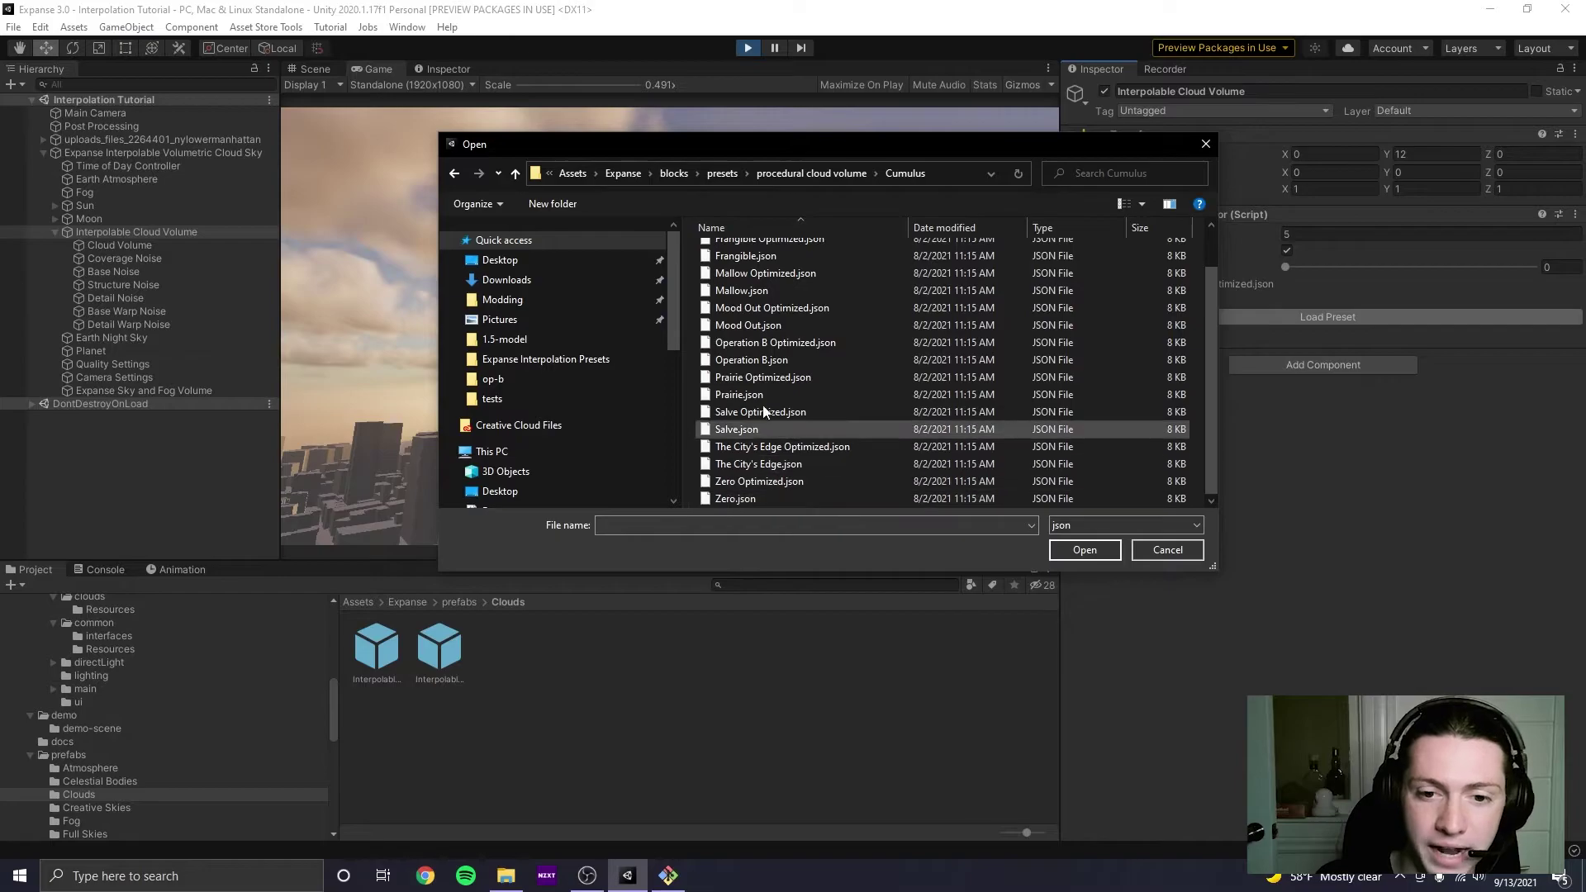
scroll(776, 413, "up", 1)
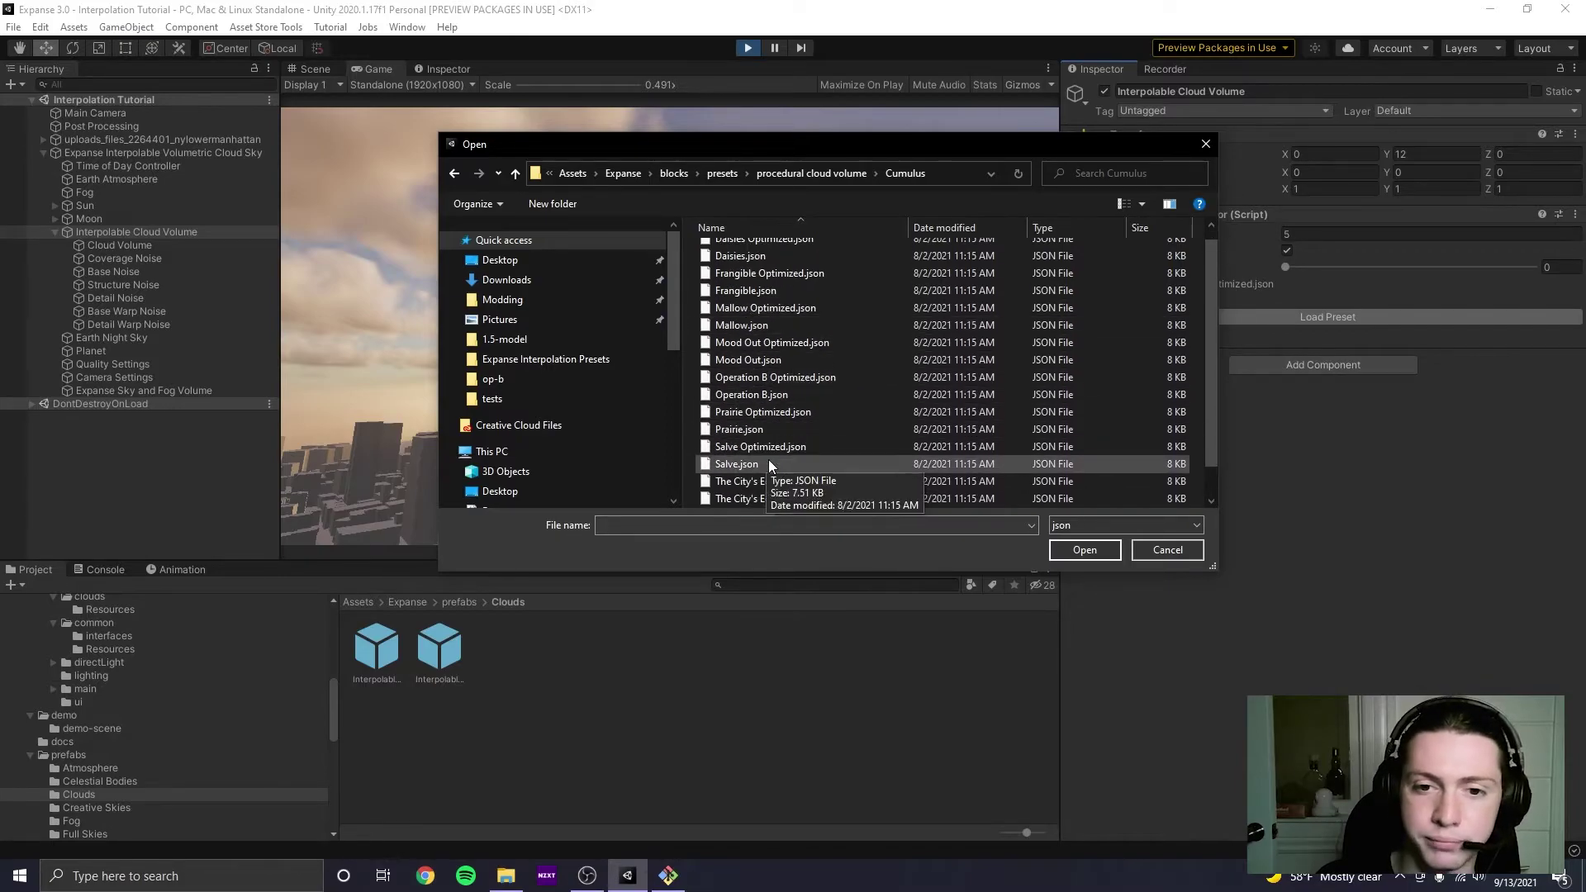
double_click(781, 411)
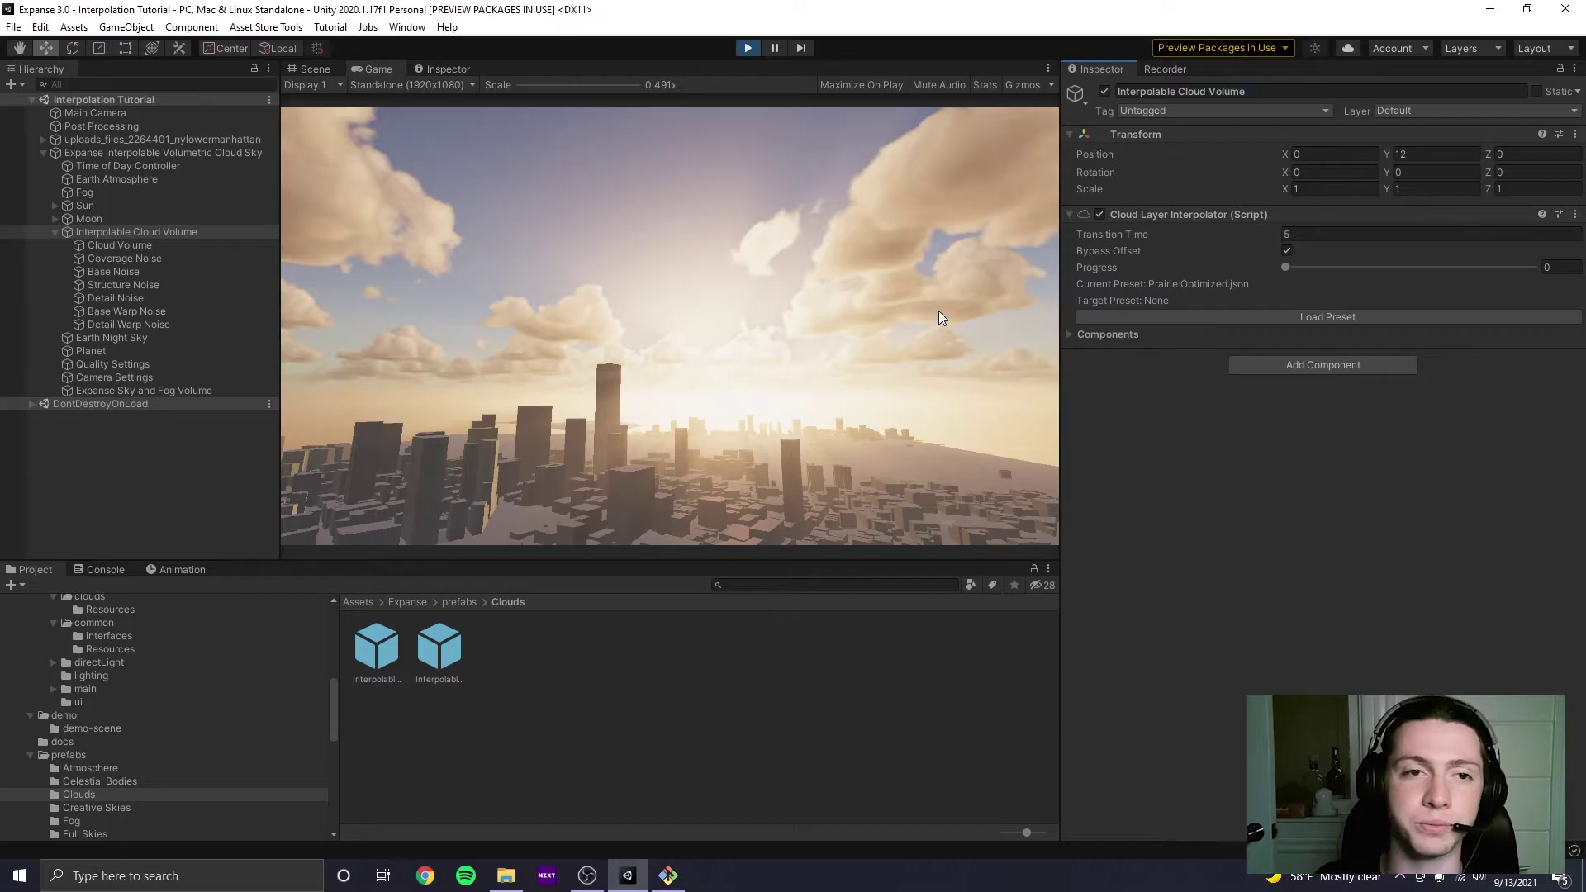
Load Operation B Optimized.json back onto the cloud volume.
left_click(1285, 317)
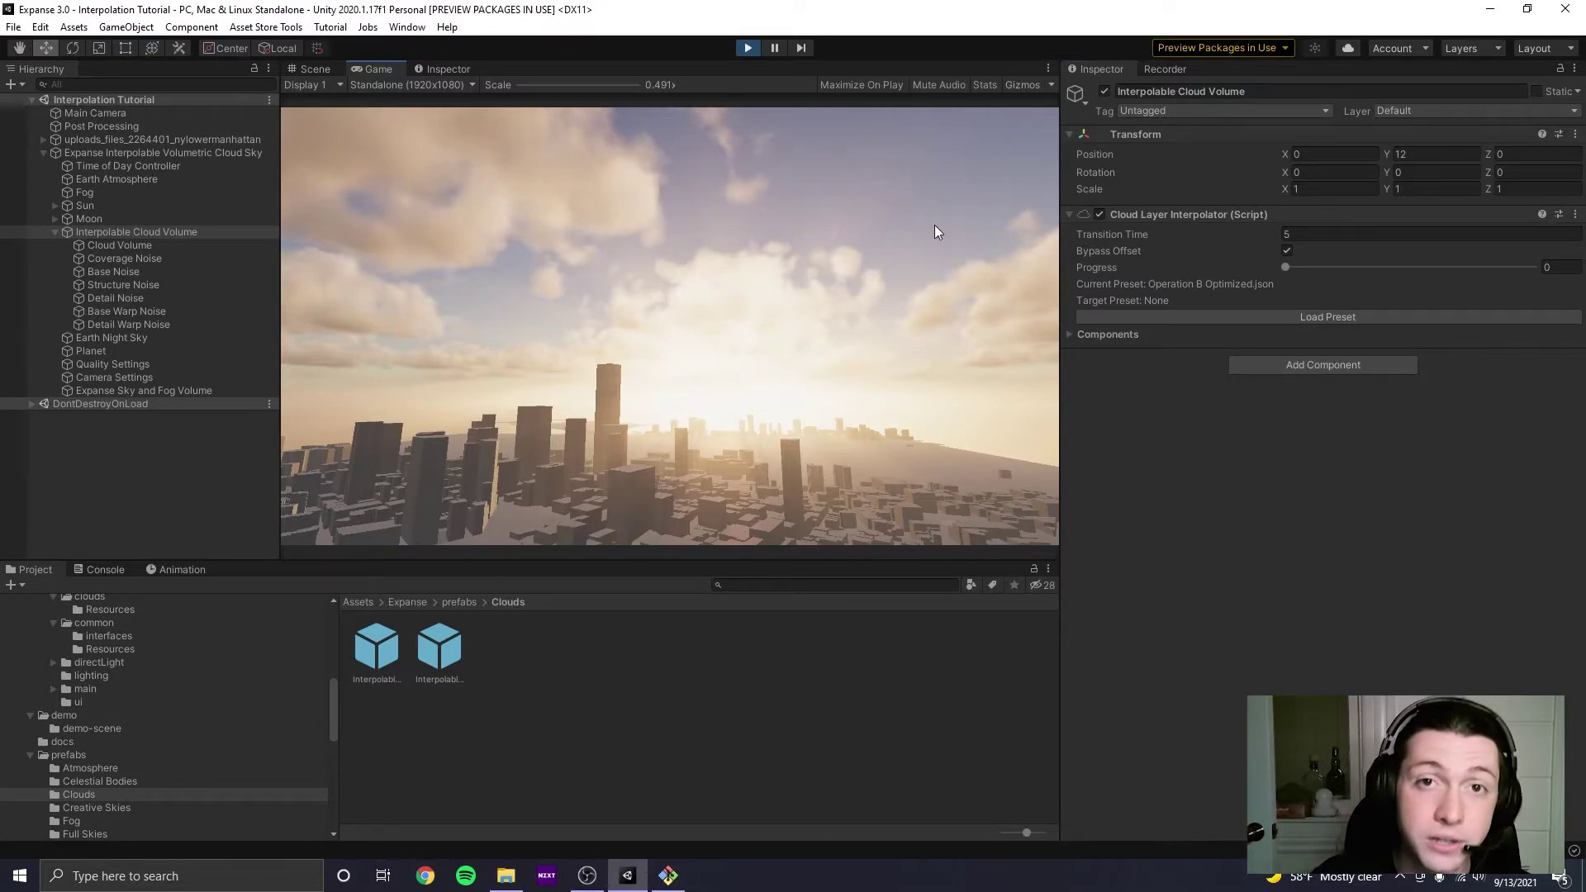
Stop Play mode and add a Cloud Preset Mapper component found by searching 'cloud preset'.
left_click(757, 48)
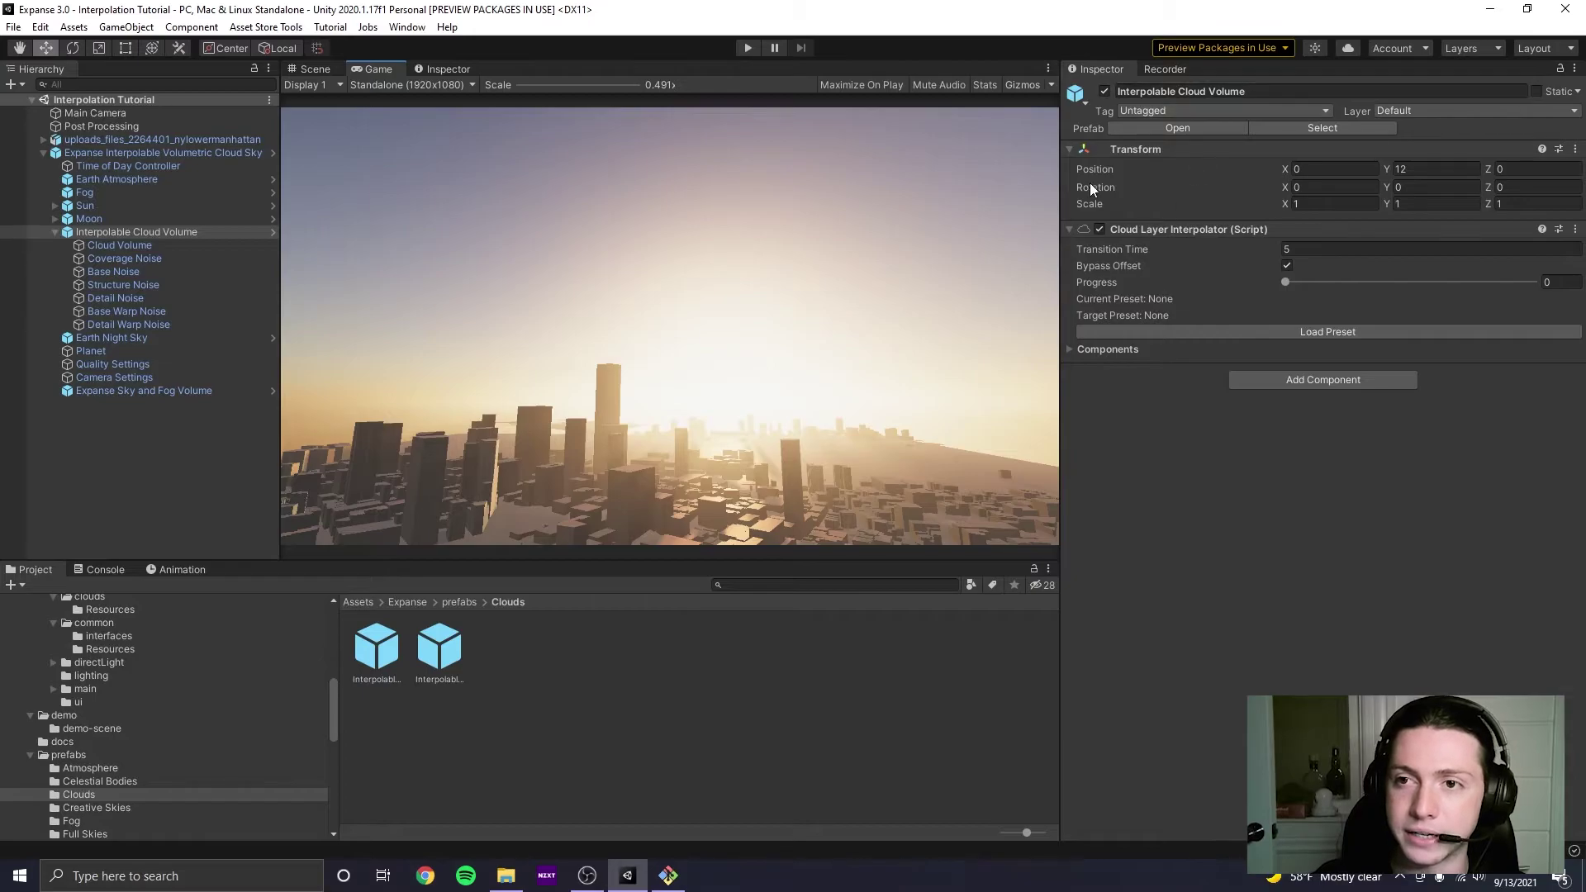
left_click(1335, 385)
type("cloud preset")
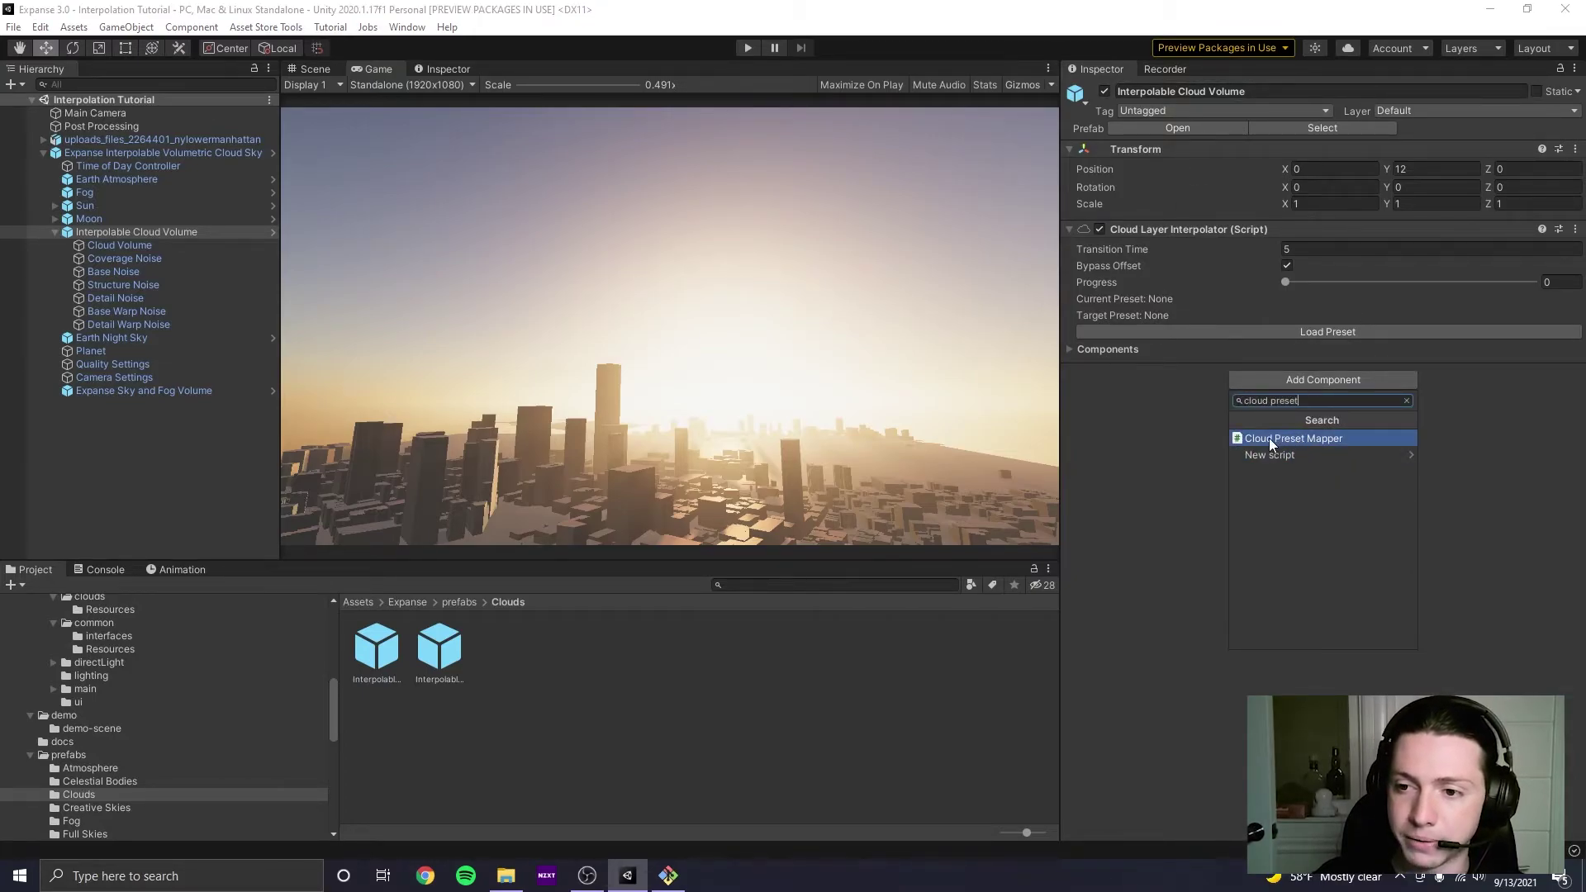
left_click(1316, 438)
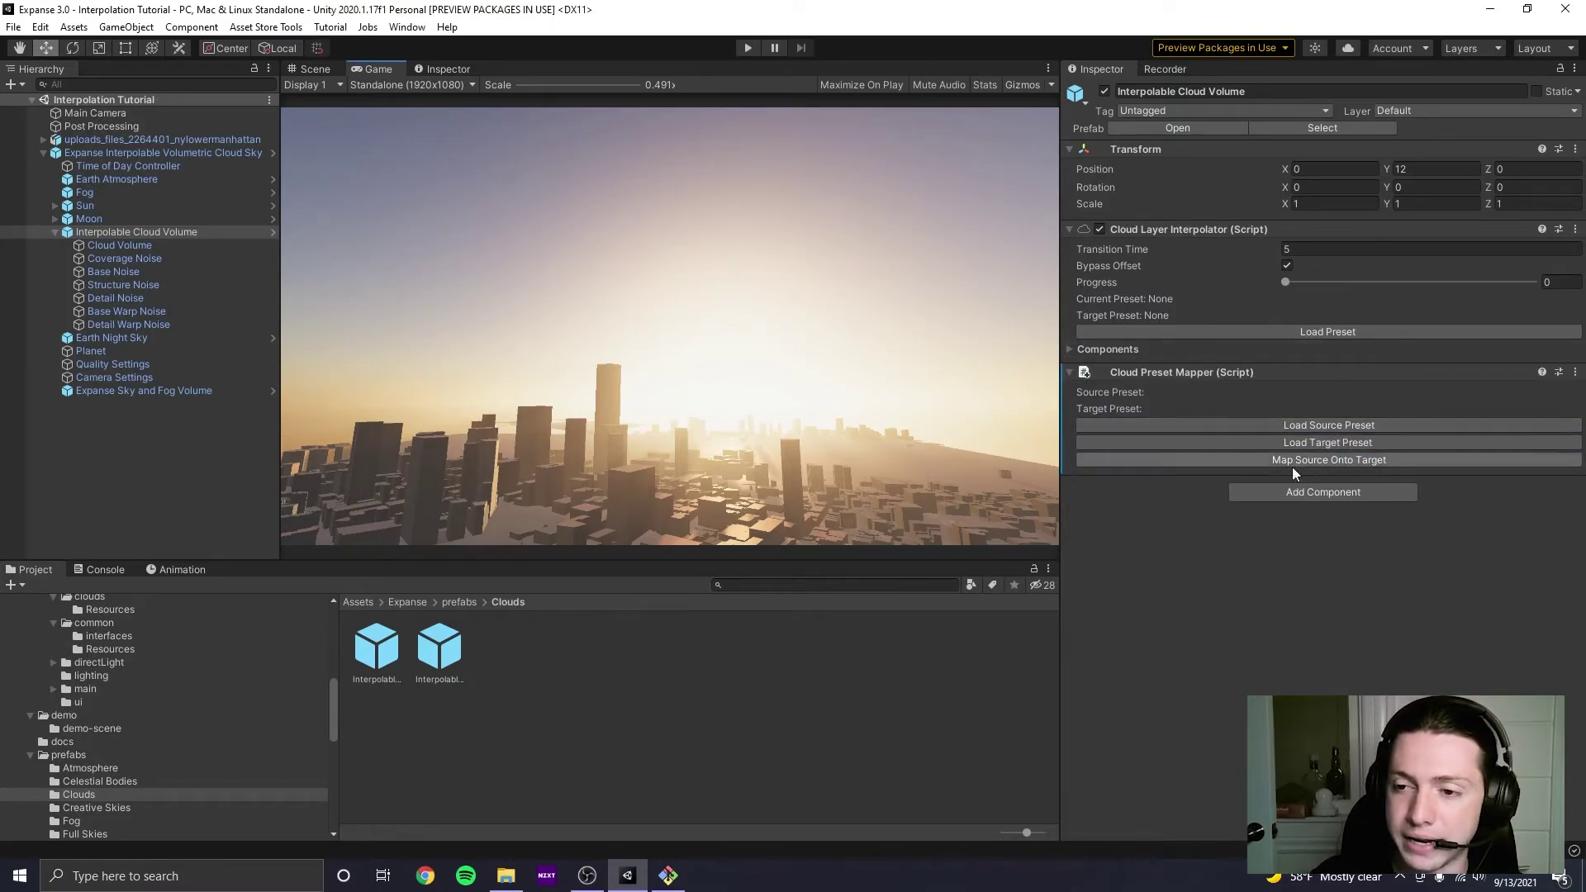
Load Stratus/Minerva Optimized.json as the mapper's source preset.
left_click(1337, 423)
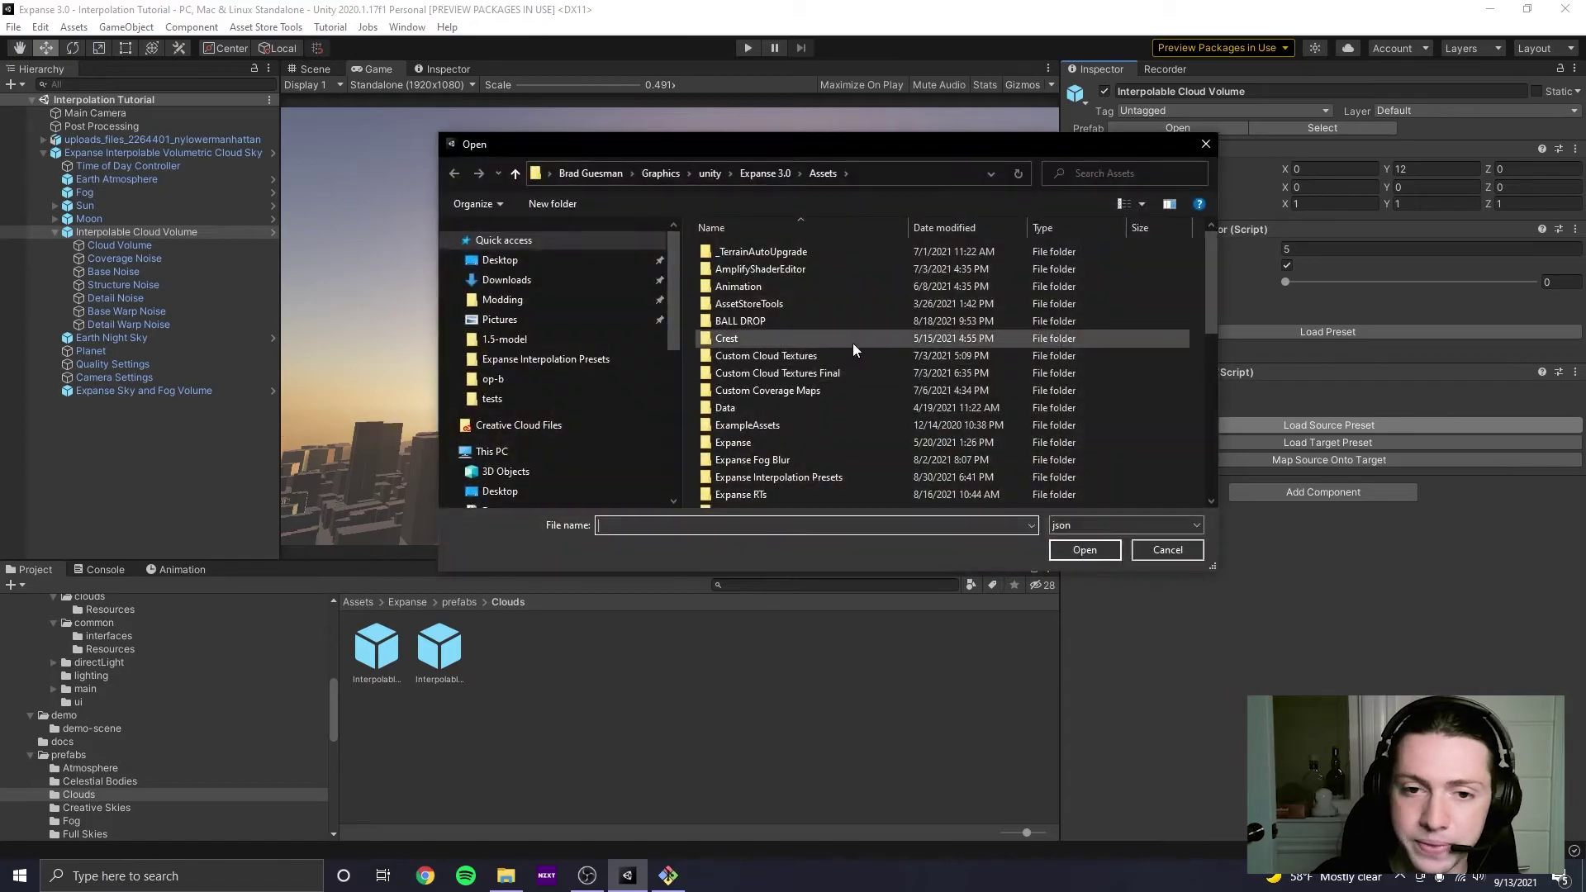
double_click(758, 415)
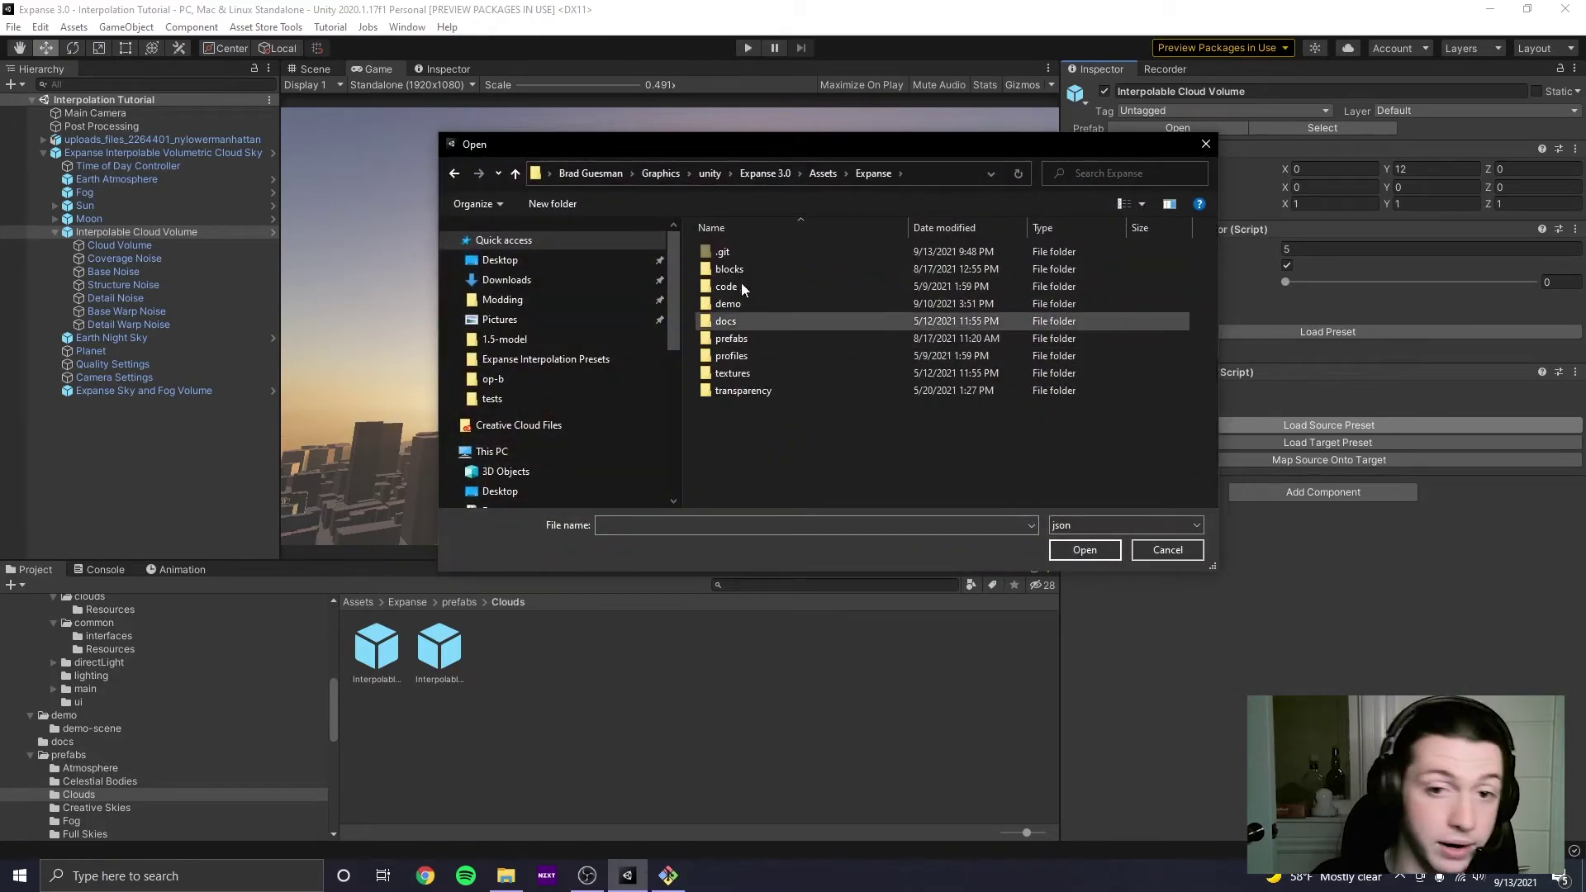
double_click(760, 269)
double_click(765, 306)
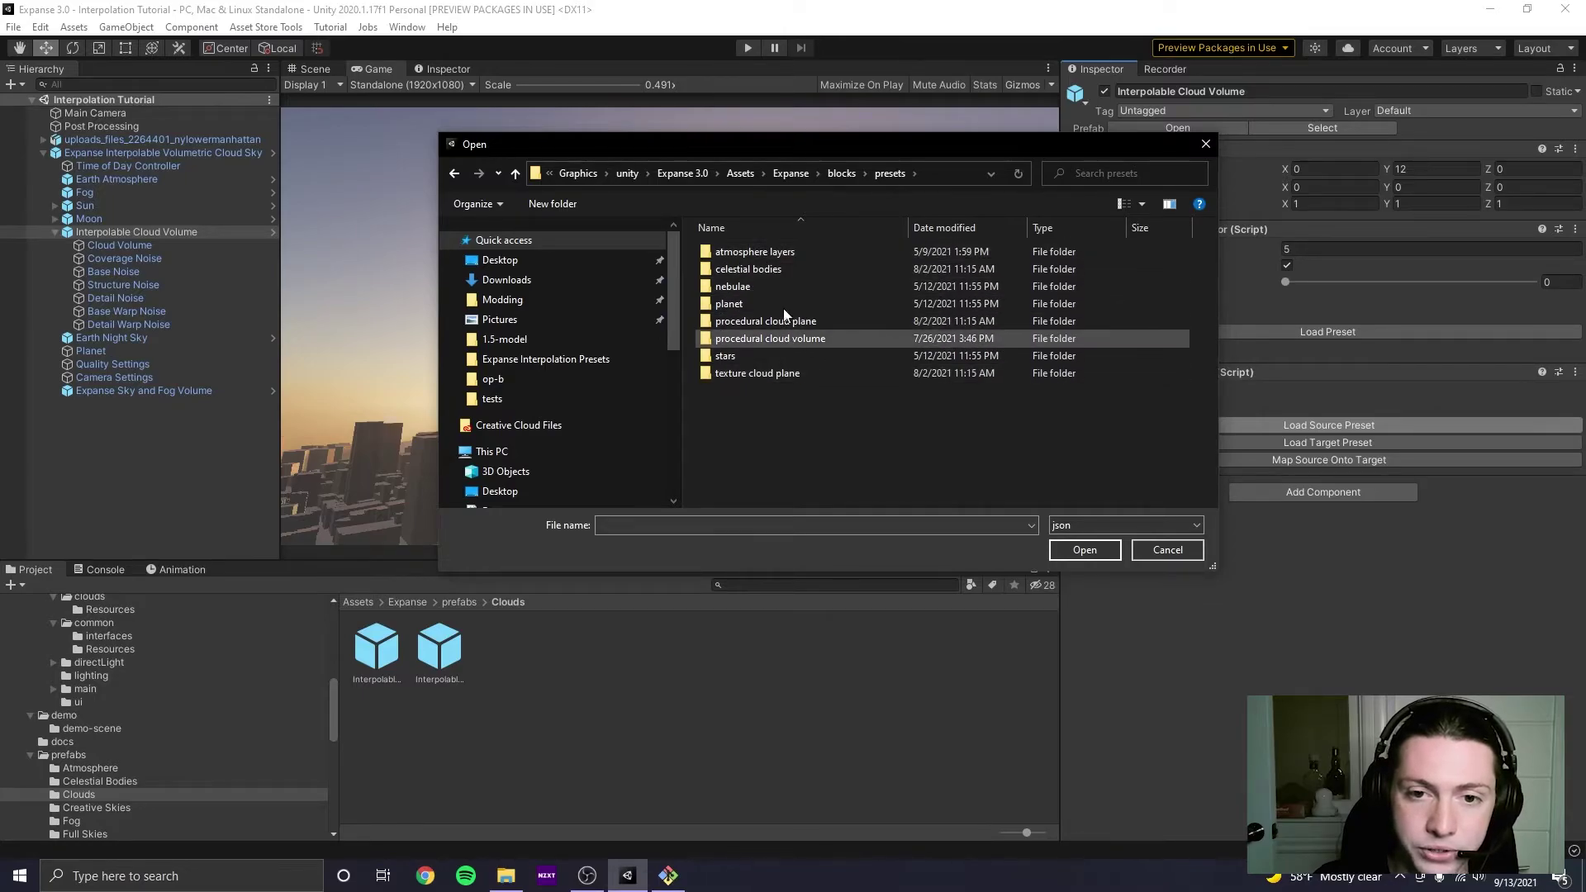
double_click(772, 338)
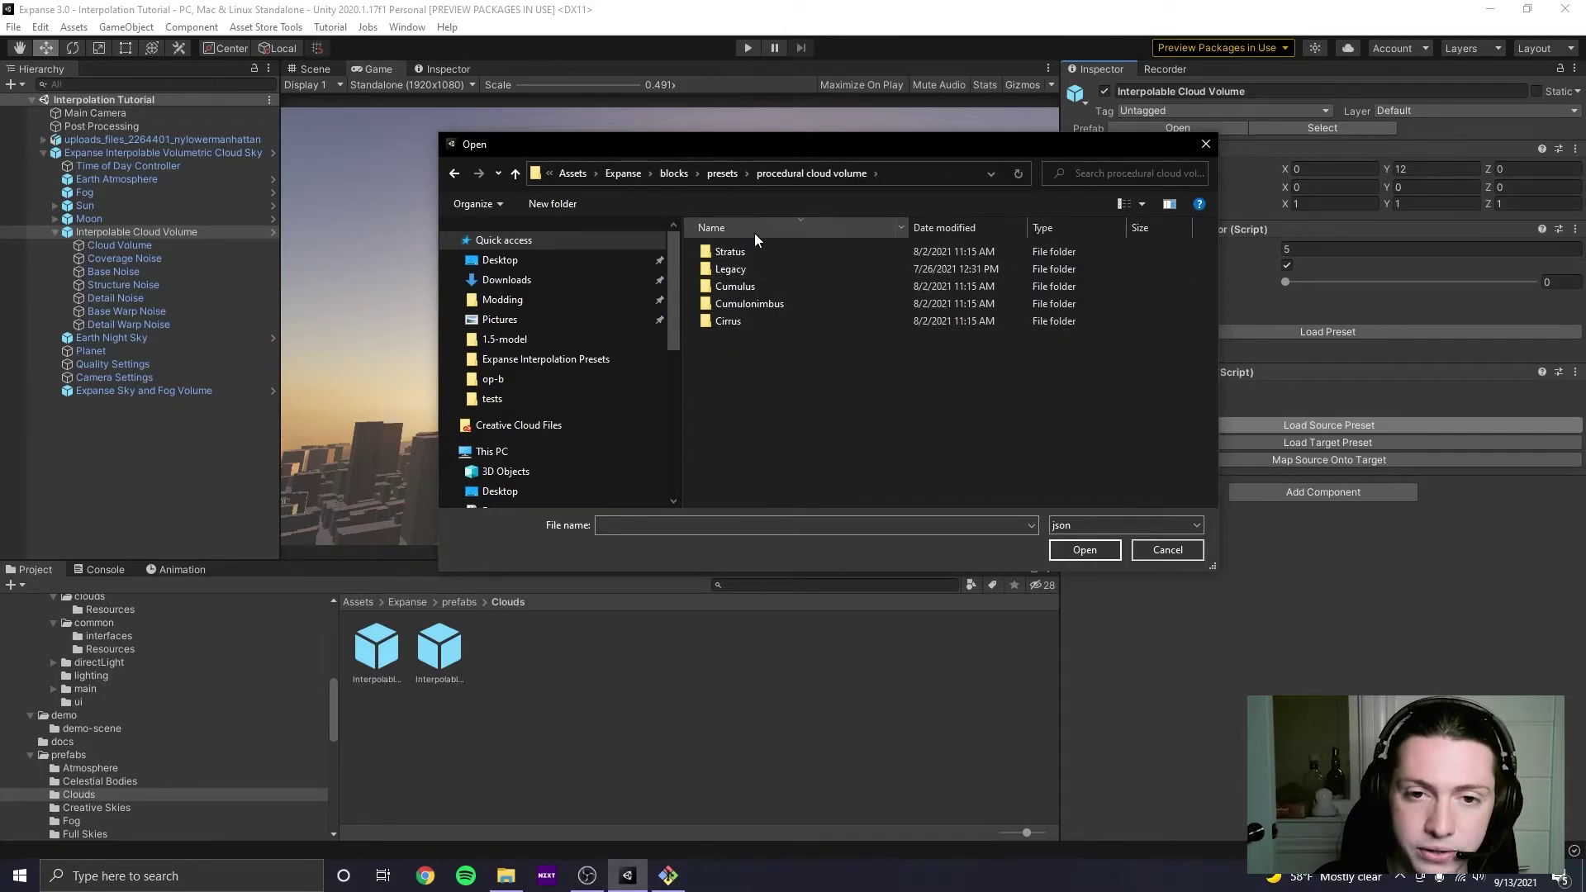
double_click(745, 253)
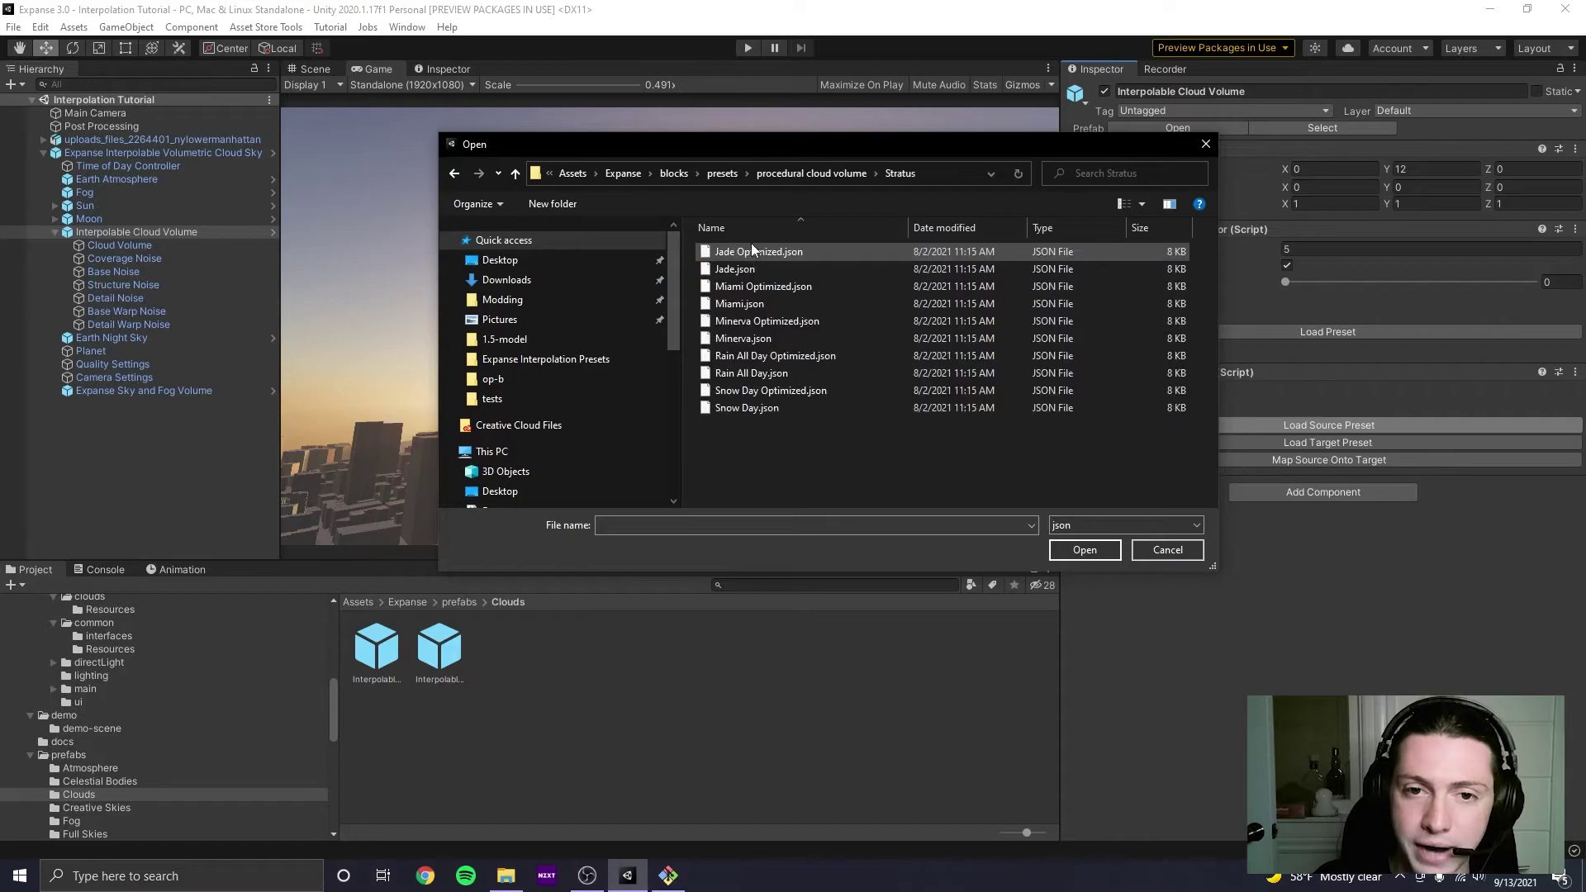
left_click(786, 322)
left_click(1085, 550)
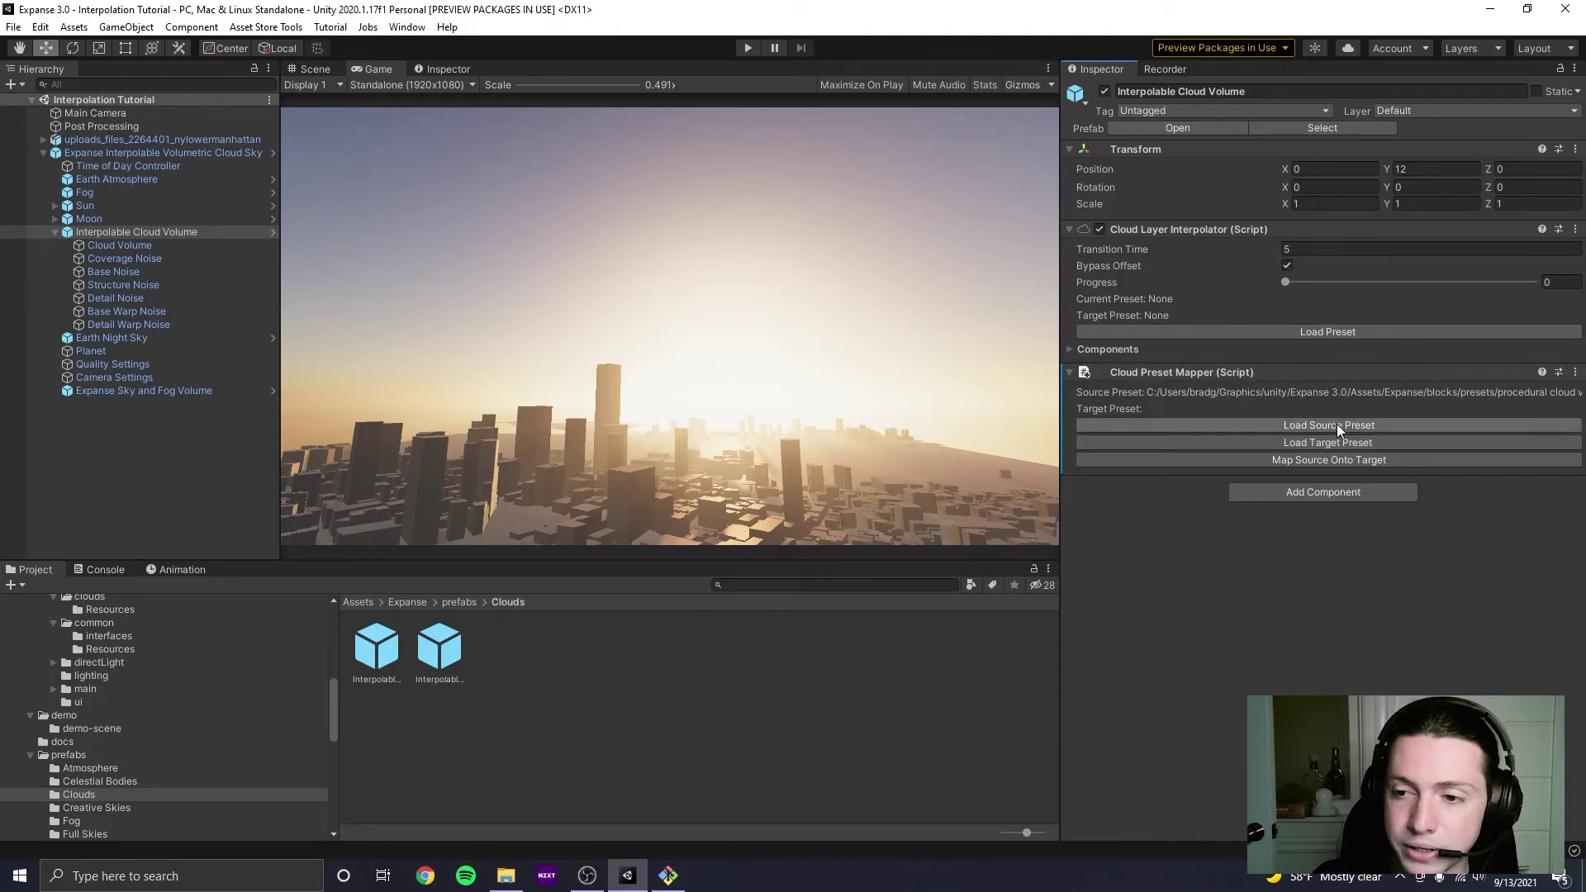
Load Stratus/Jade Optimized.json as the mapper's target preset.
left_click(1335, 445)
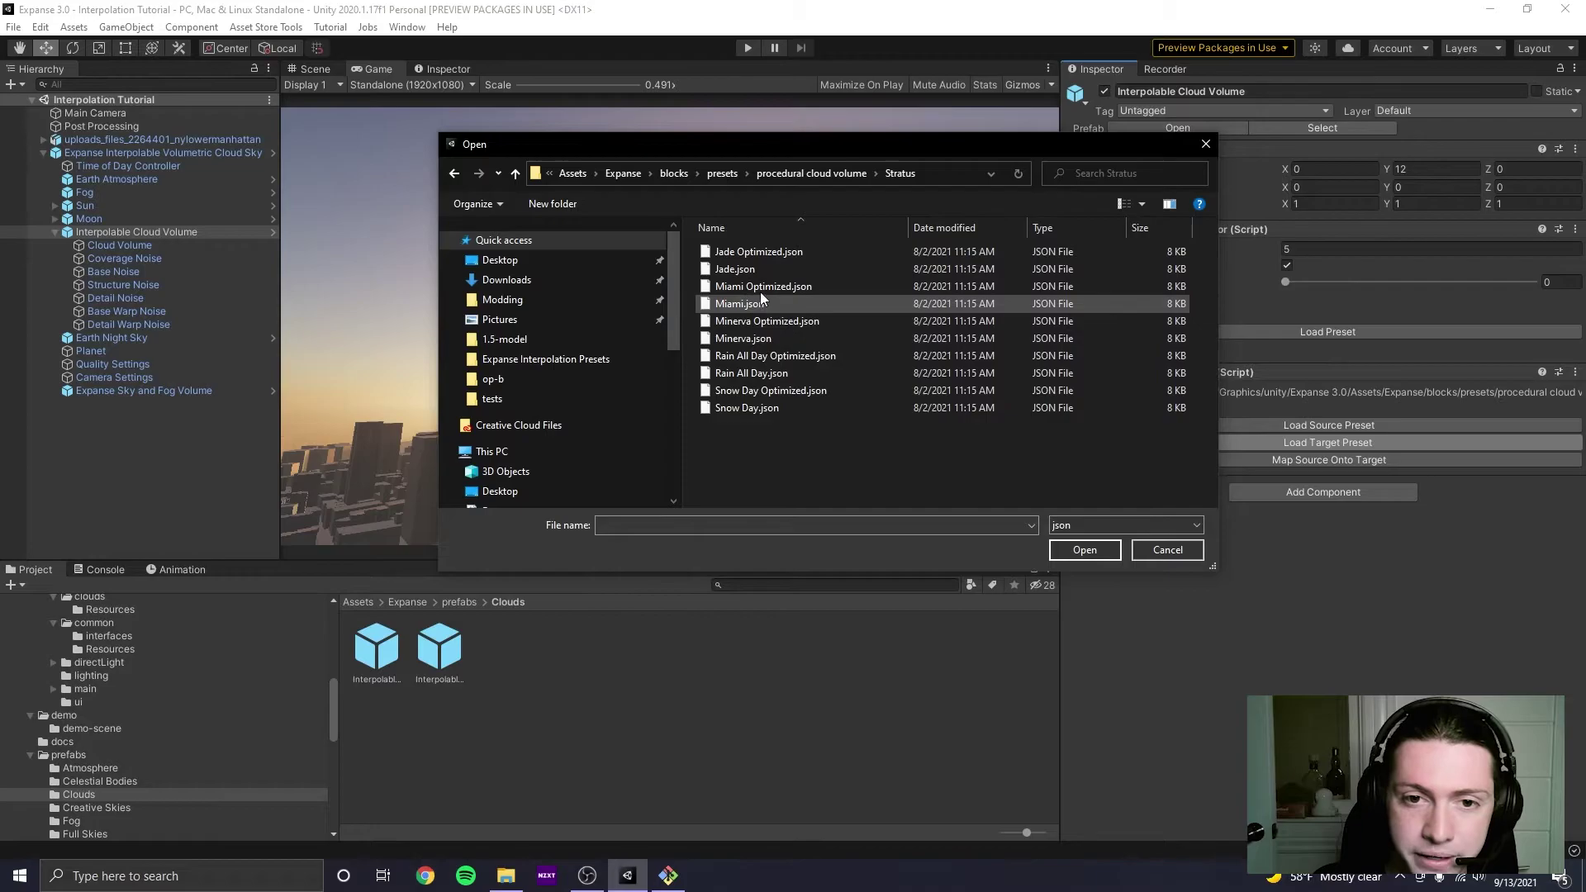
left_click(760, 252)
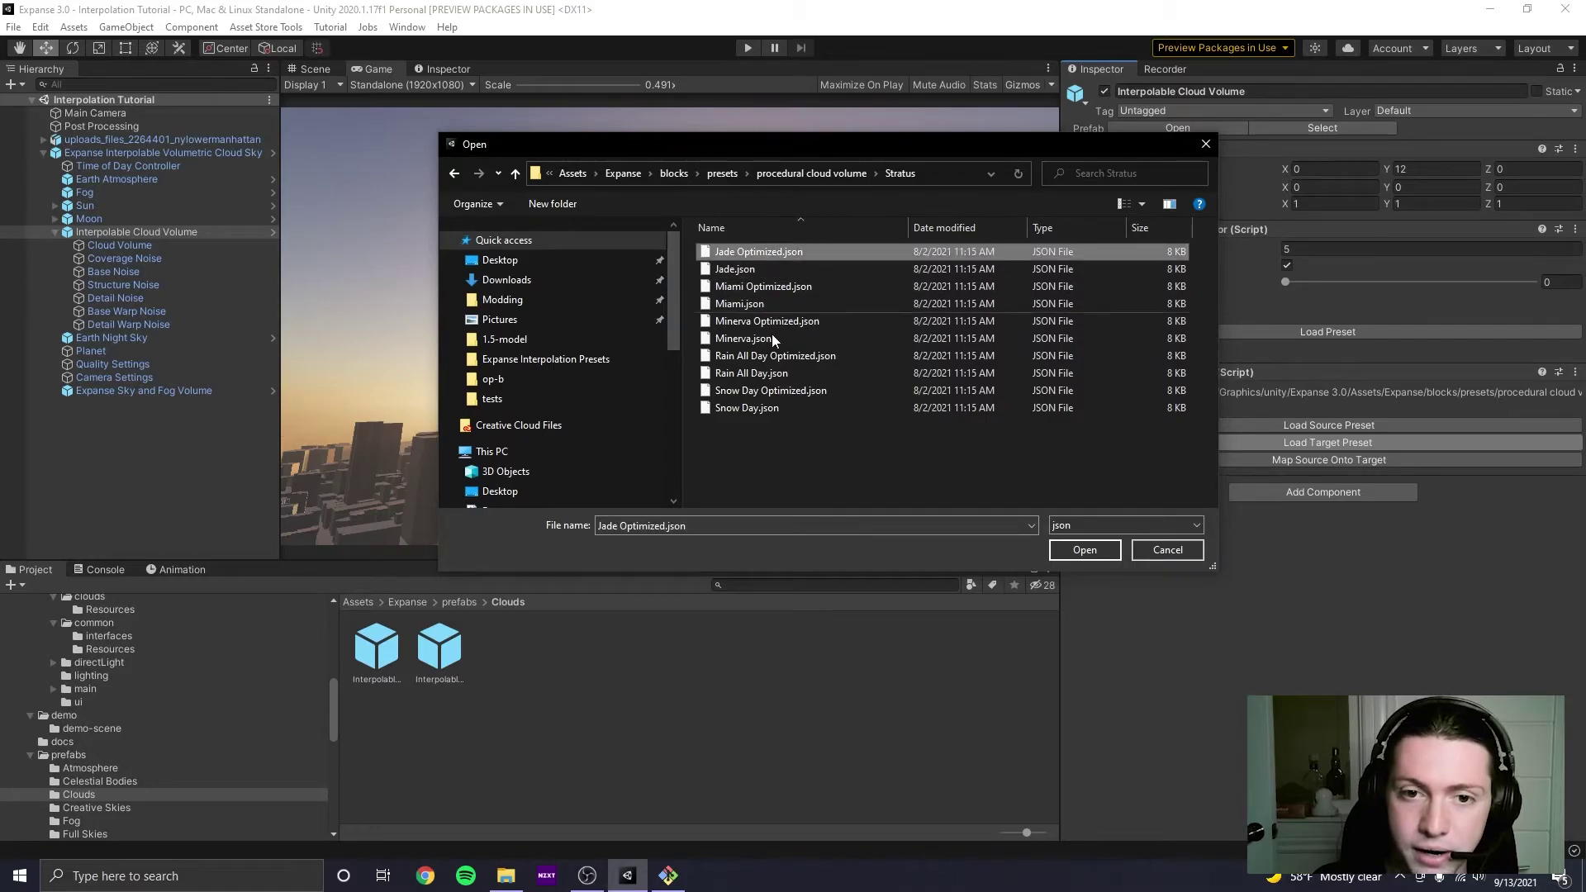
left_click(1085, 550)
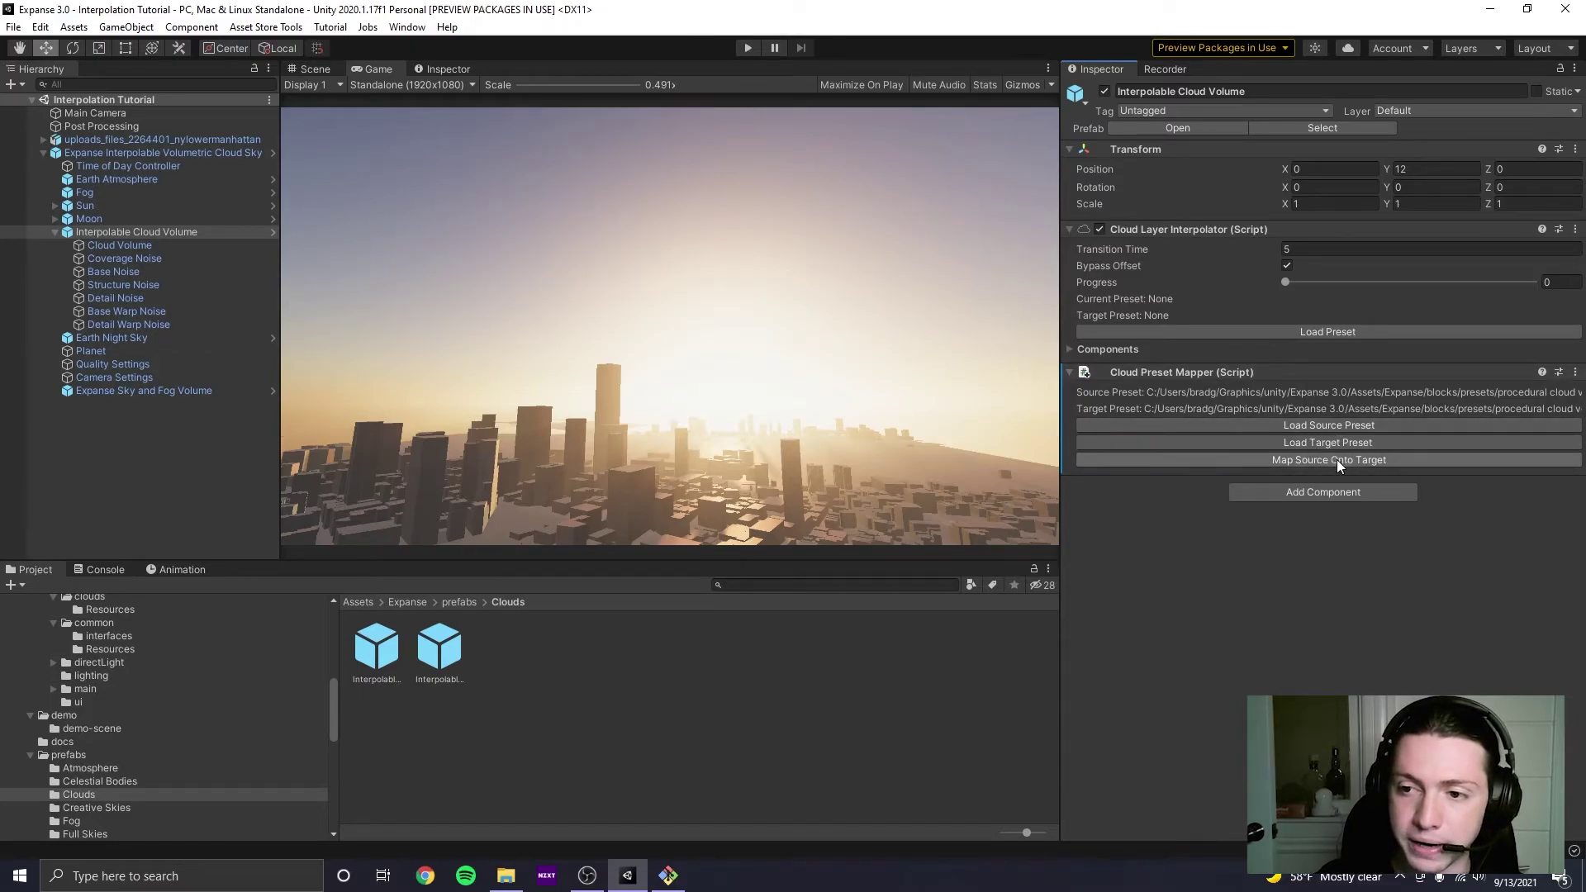
Widen the Inspector and run the mapping of Minerva onto Jade.
left_click_drag(1062, 350, 850, 347)
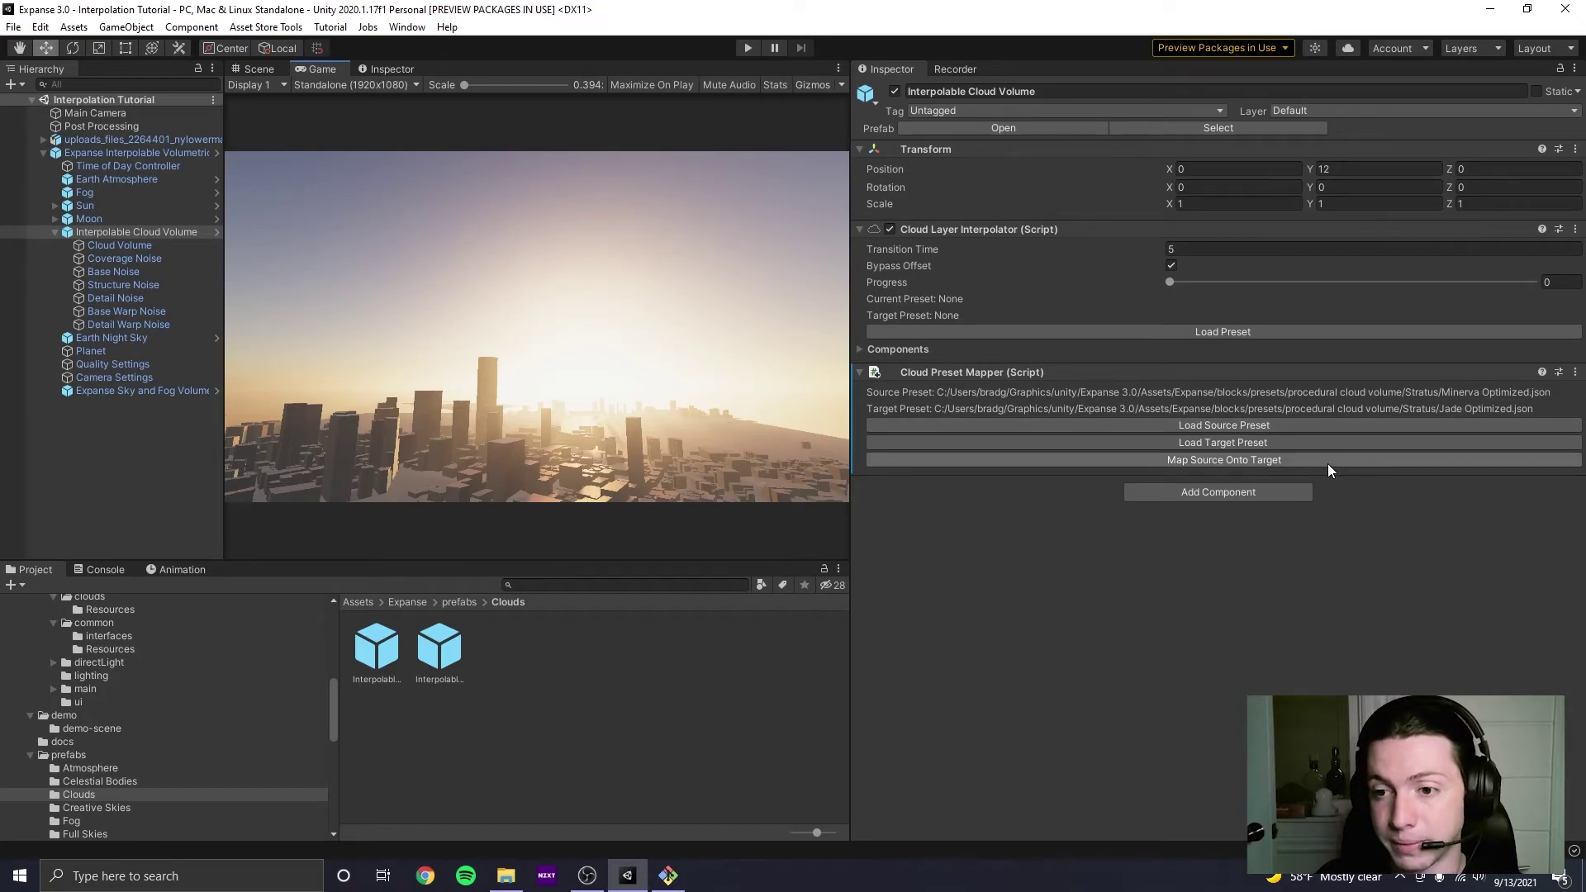
left_click(1240, 459)
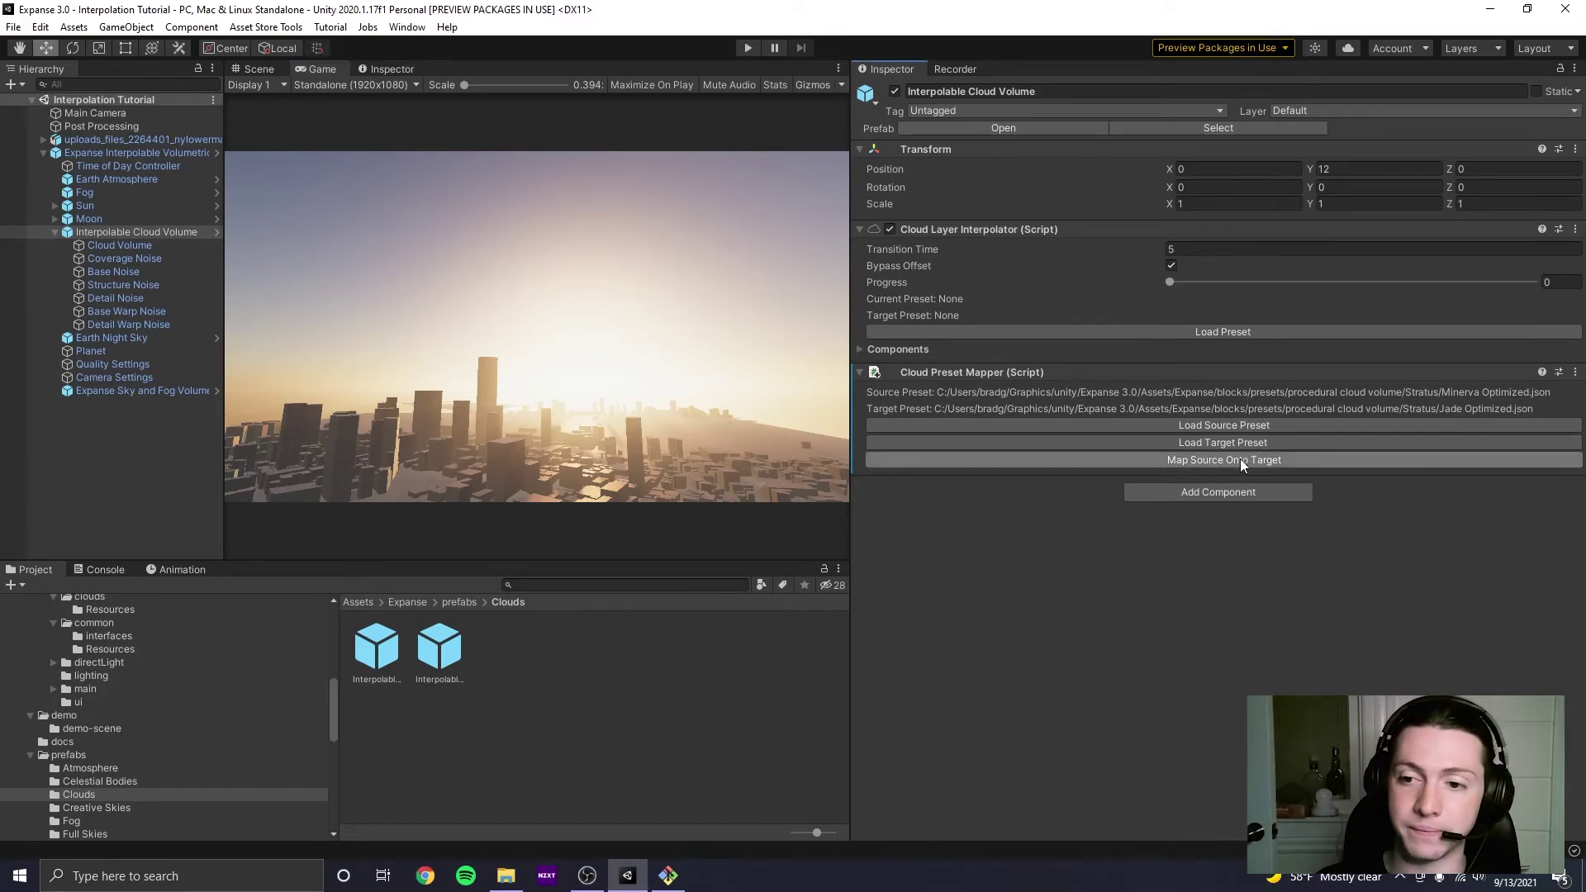
scroll(685, 420, "up", 1)
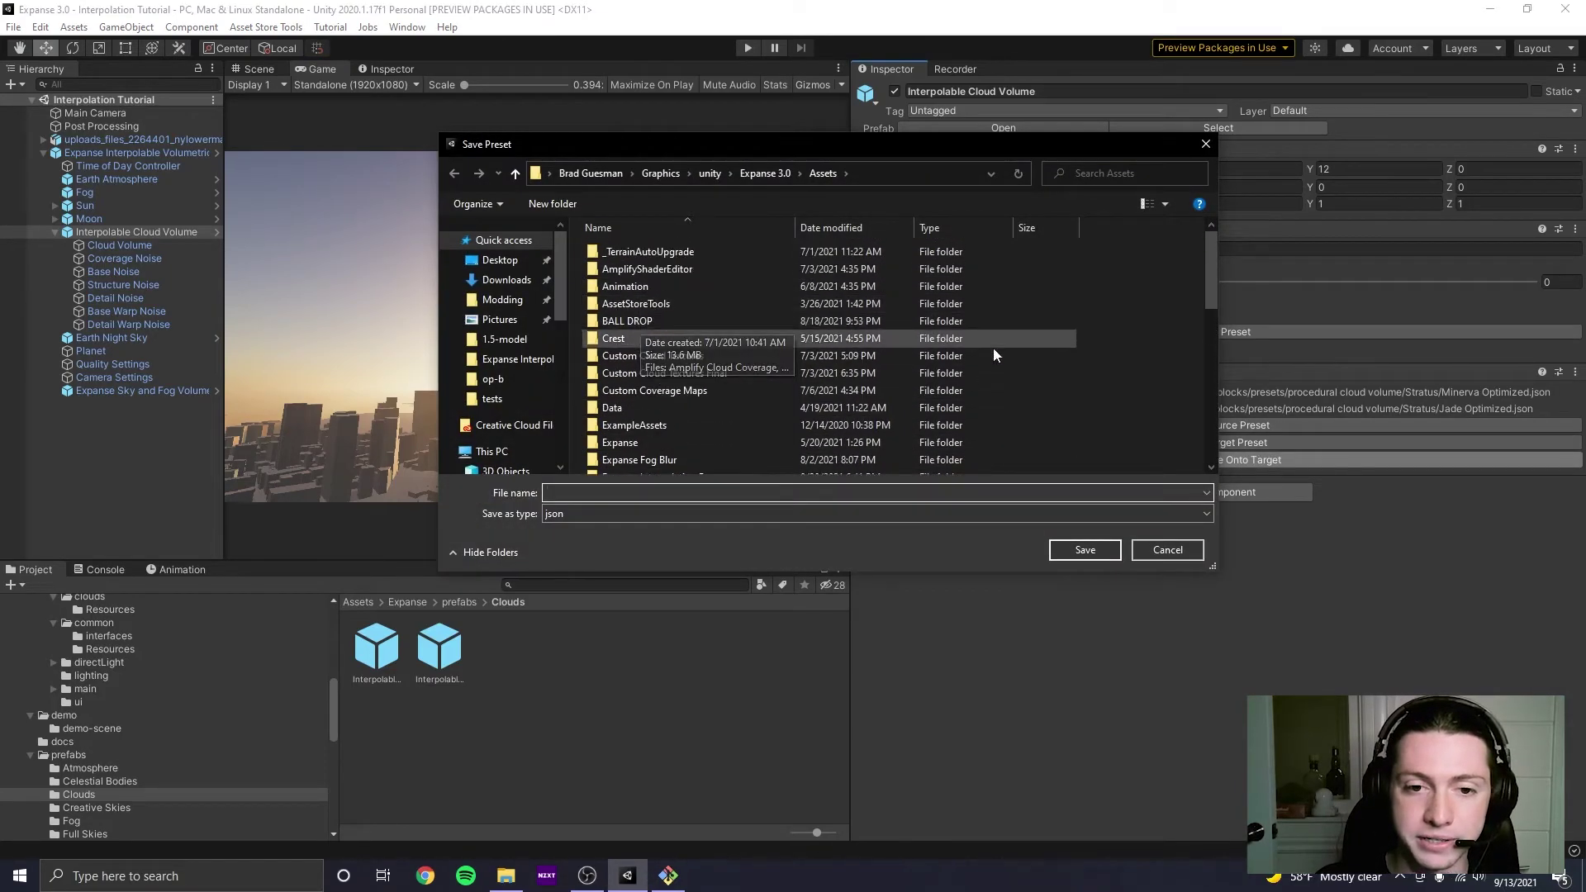
Create a Tutorial Presets folder and save the result as Minerva Mapped Onto Jade.json.
right_click(1147, 418)
mouse_move(1246, 646)
left_click(1367, 648)
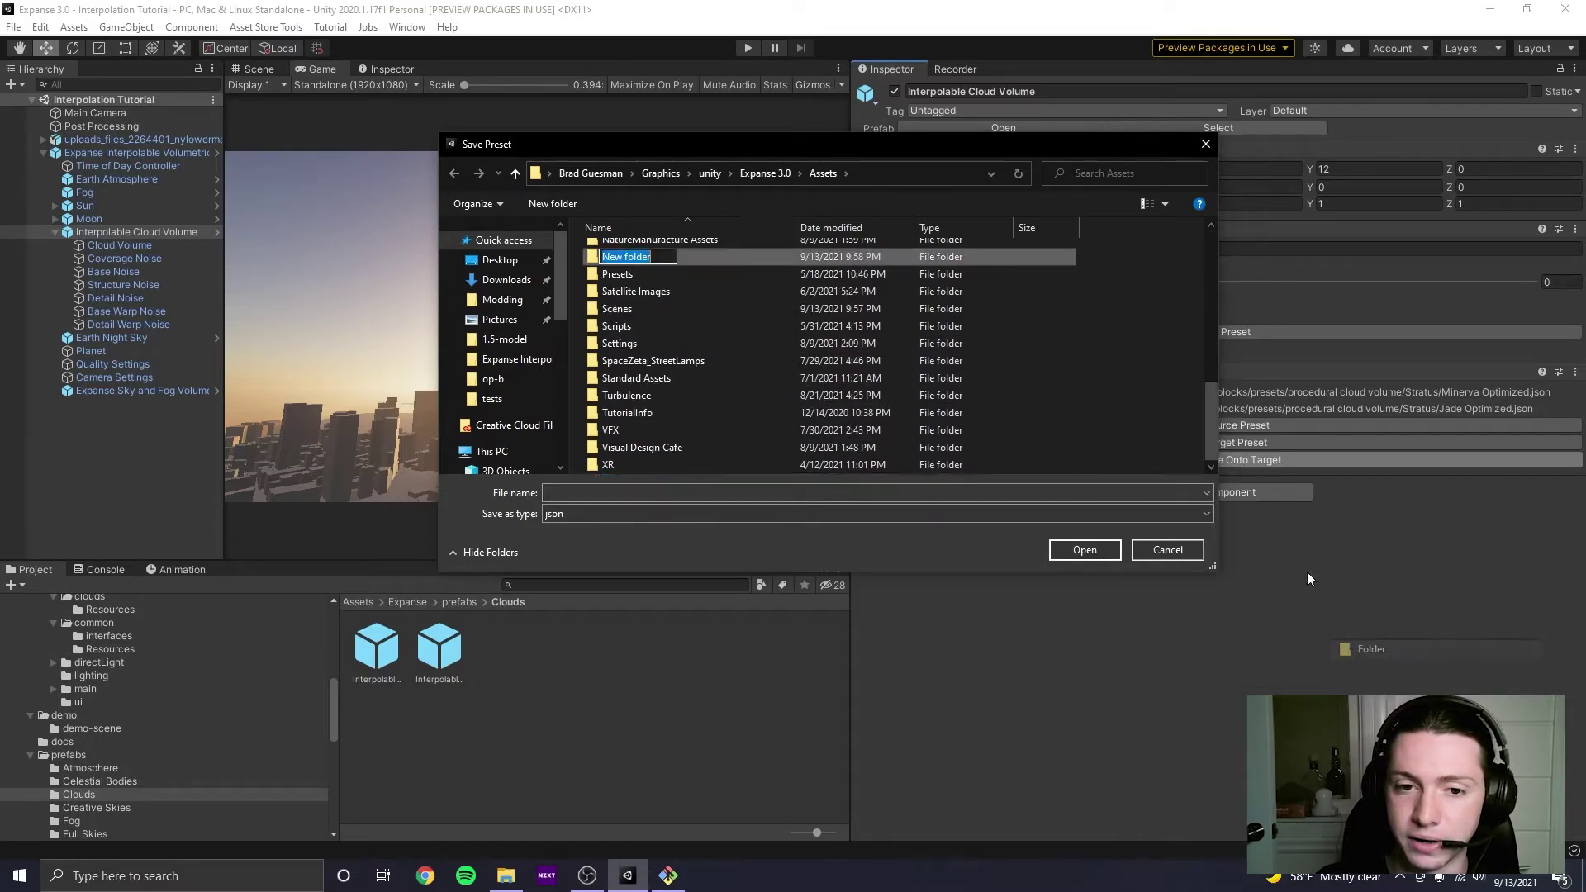
type("Tutorial Presets")
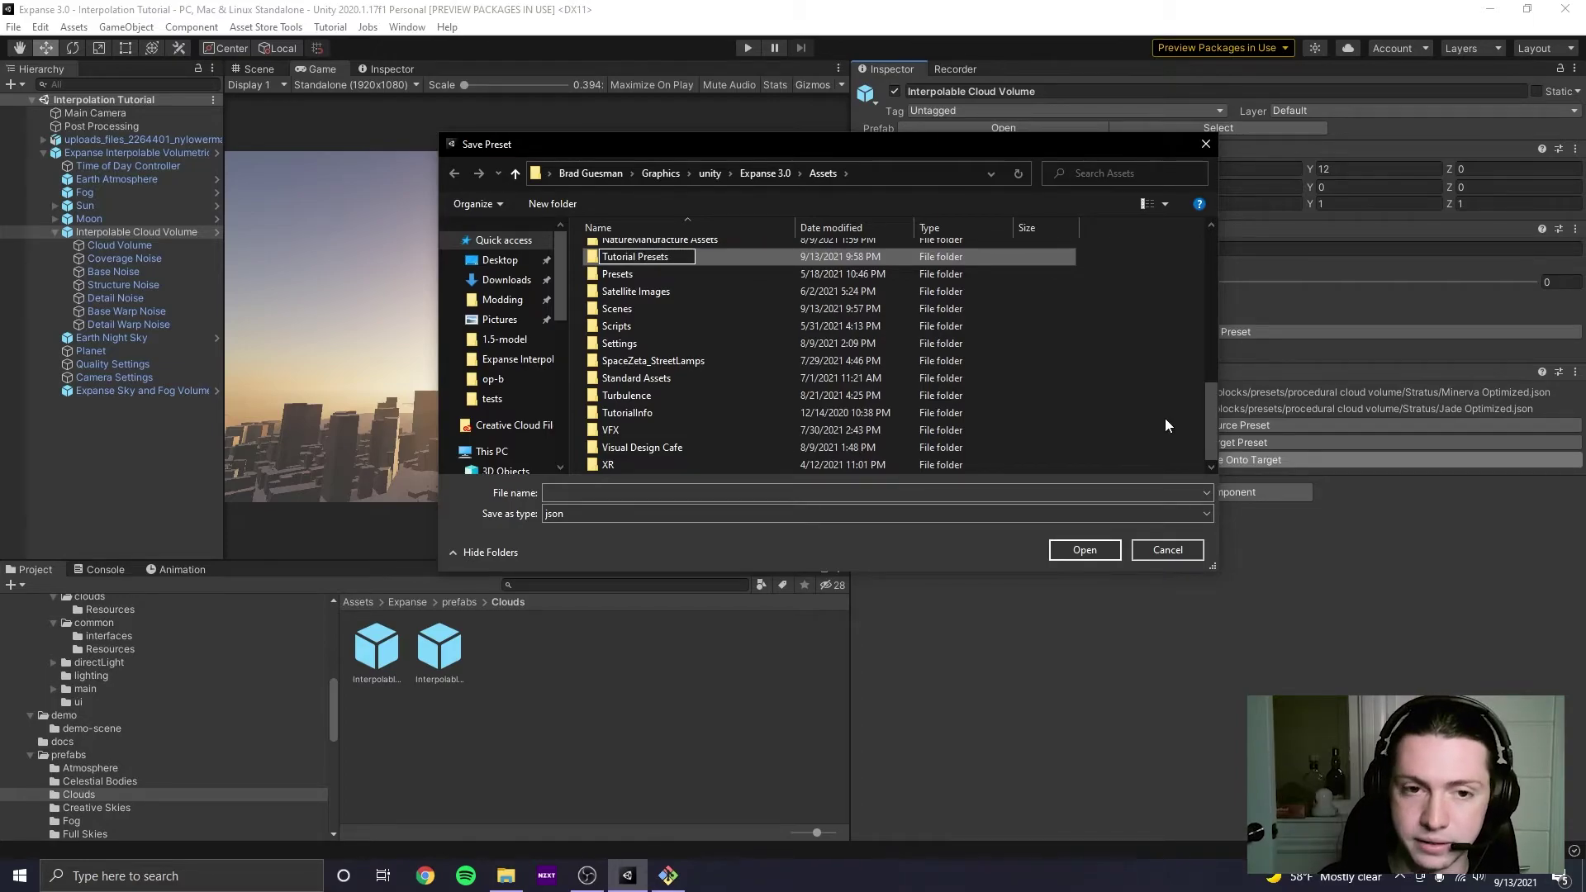
key("Return")
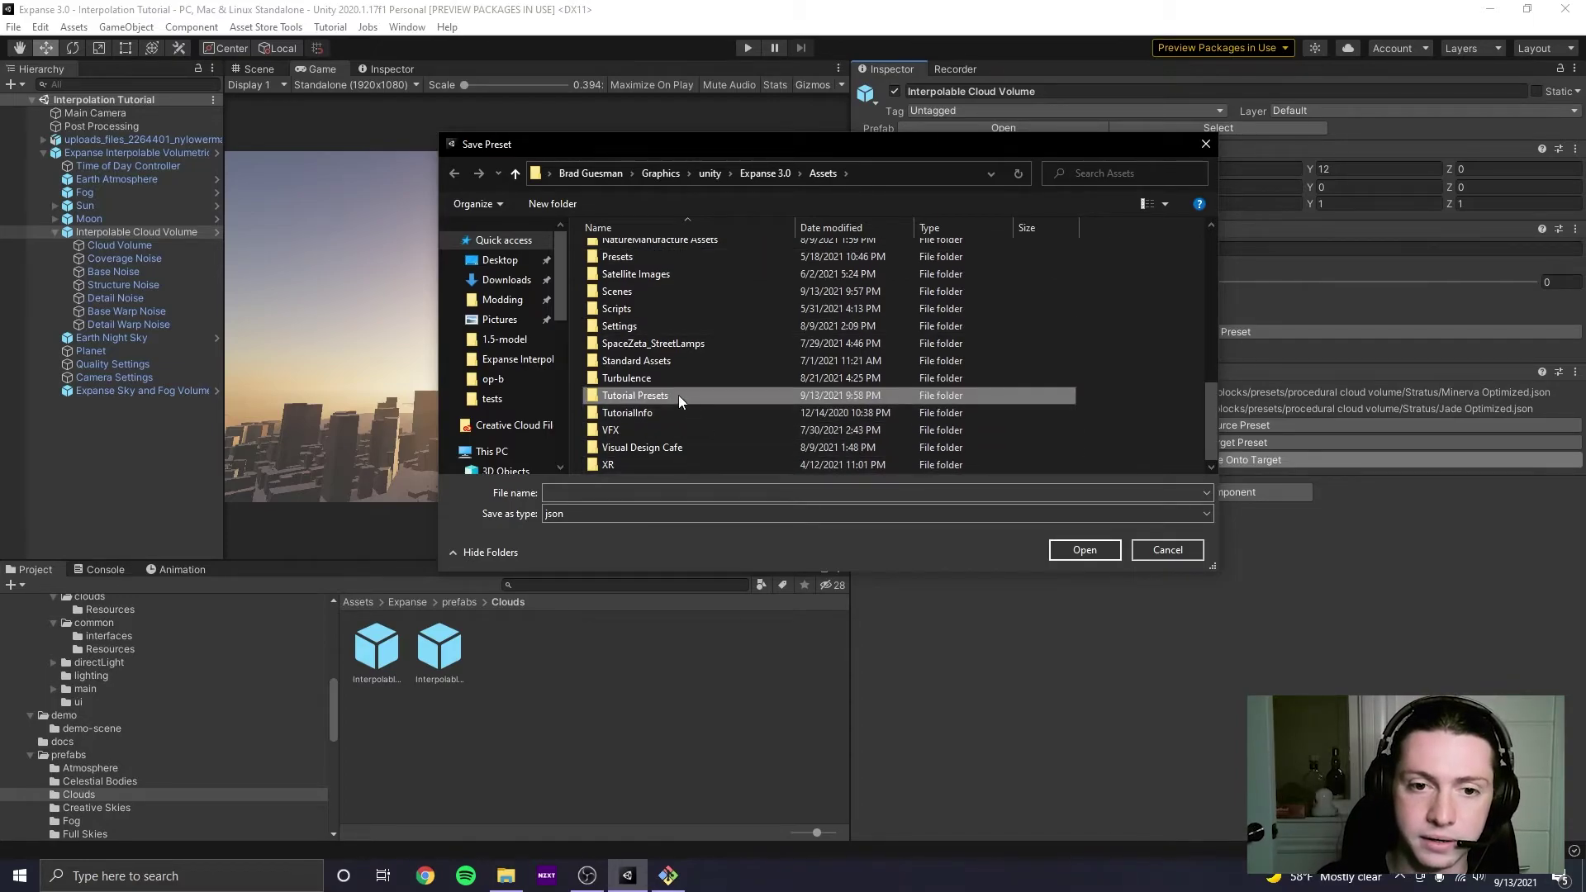
double_click(678, 396)
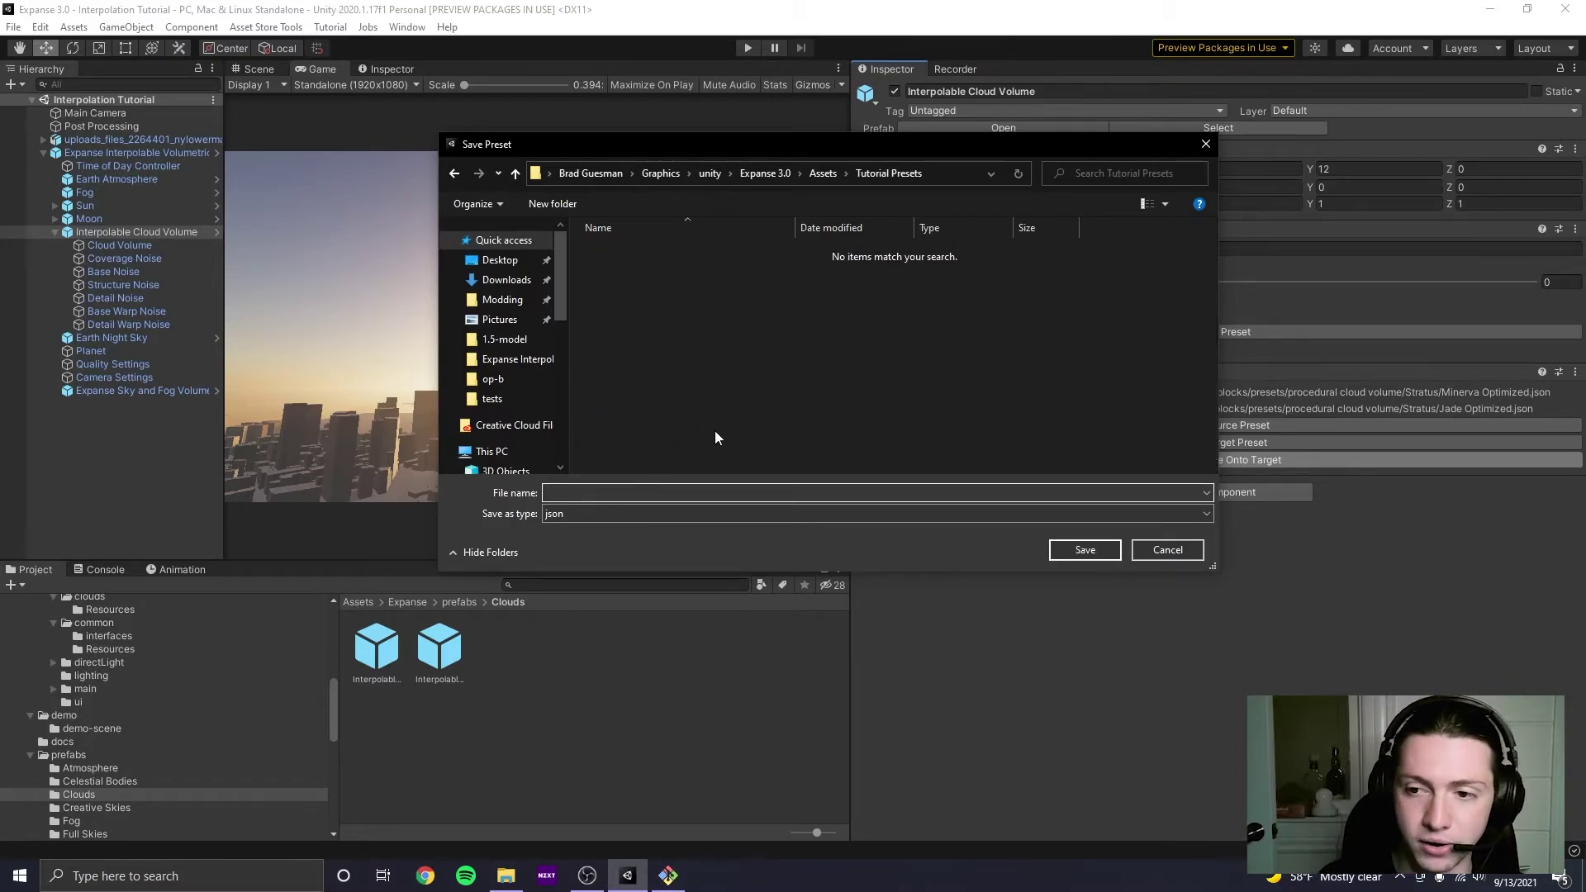
type("Minerva")
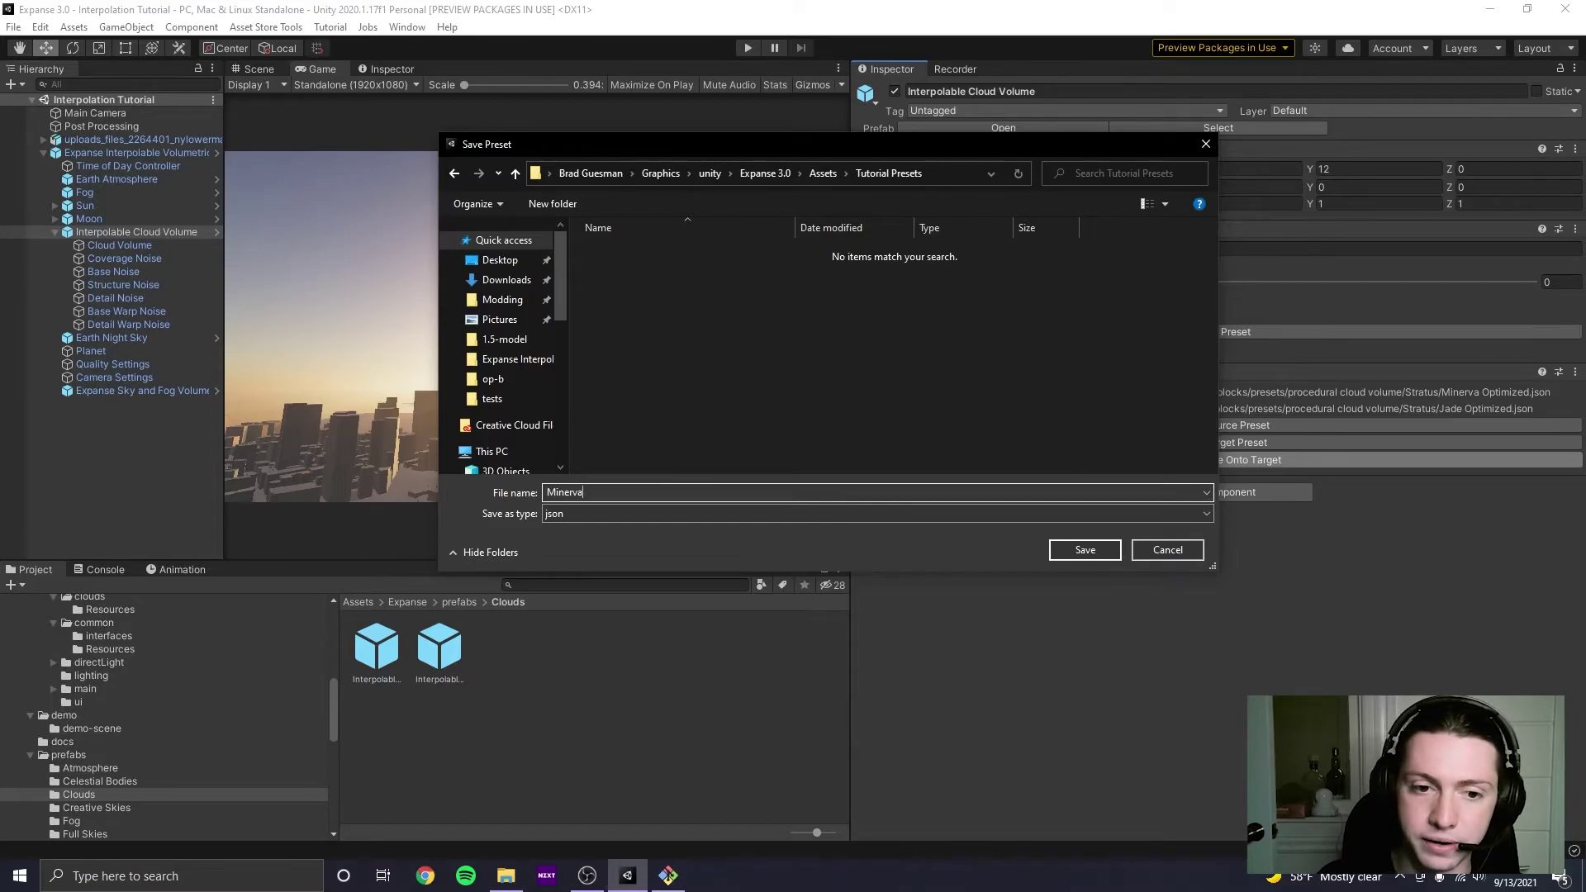
type(" Mapped Onto Jade")
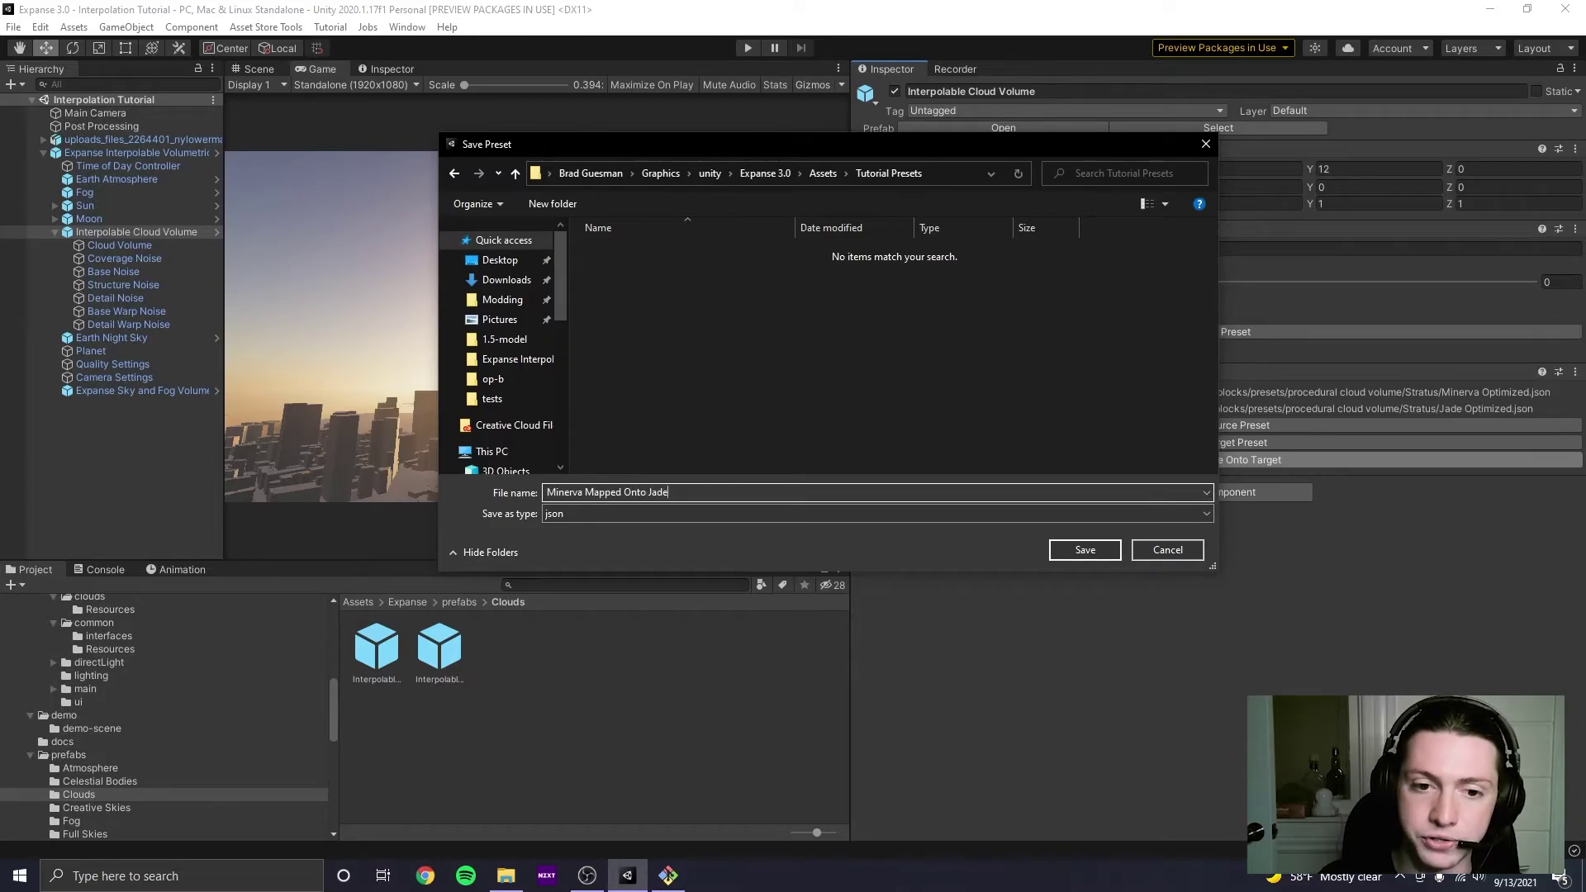
left_click(1090, 550)
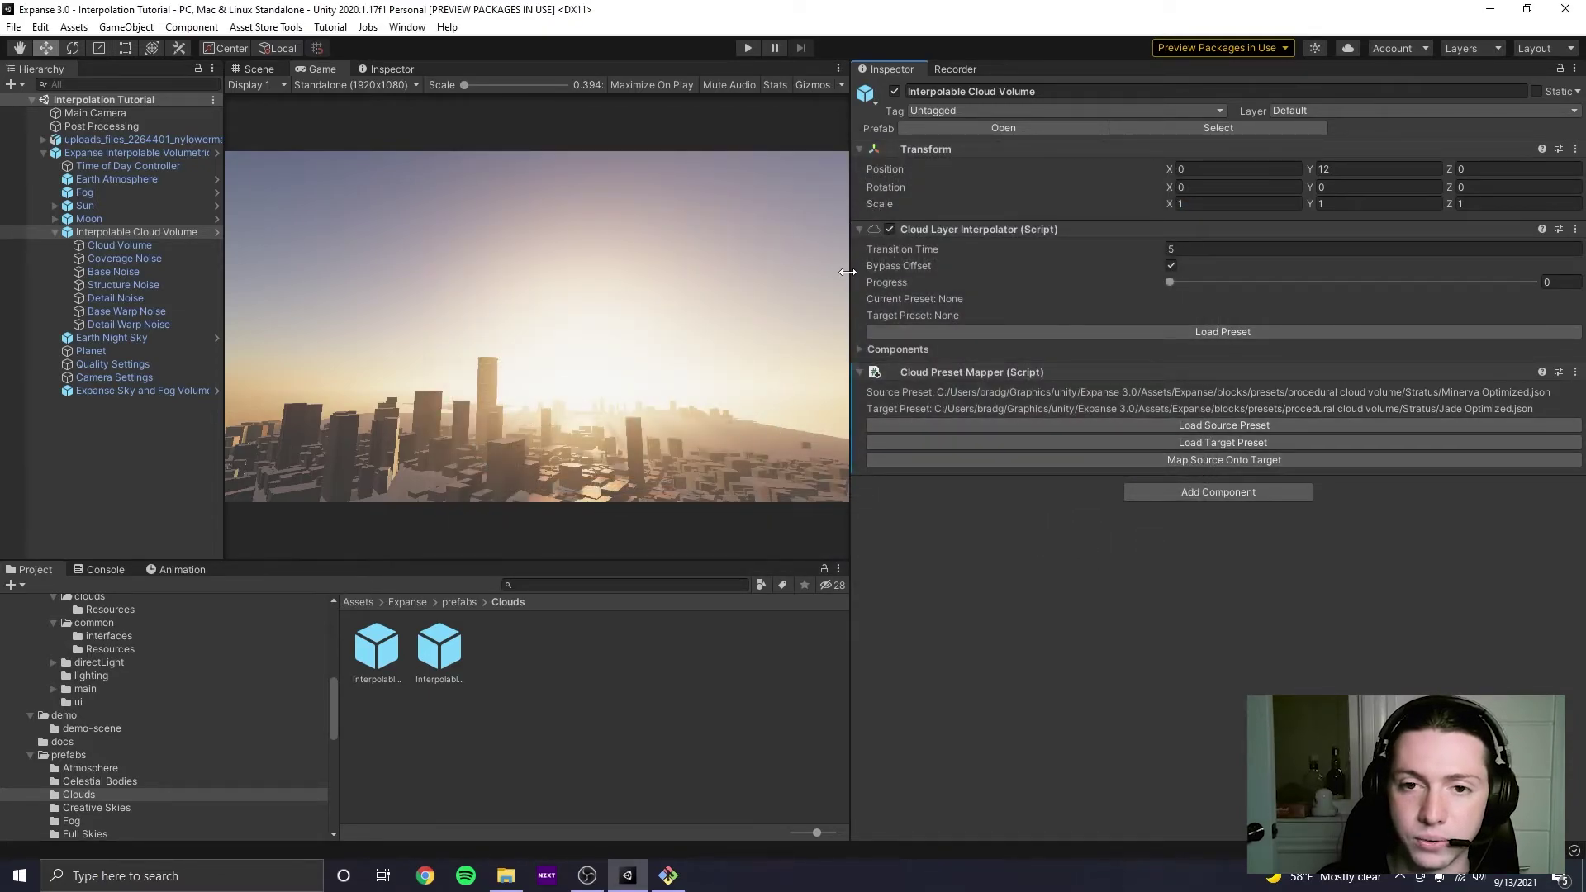
Widen the Game view, enter Play mode, and load Stratus/Jade Optimized.json as the current preset.
left_click_drag(852, 299, 1014, 299)
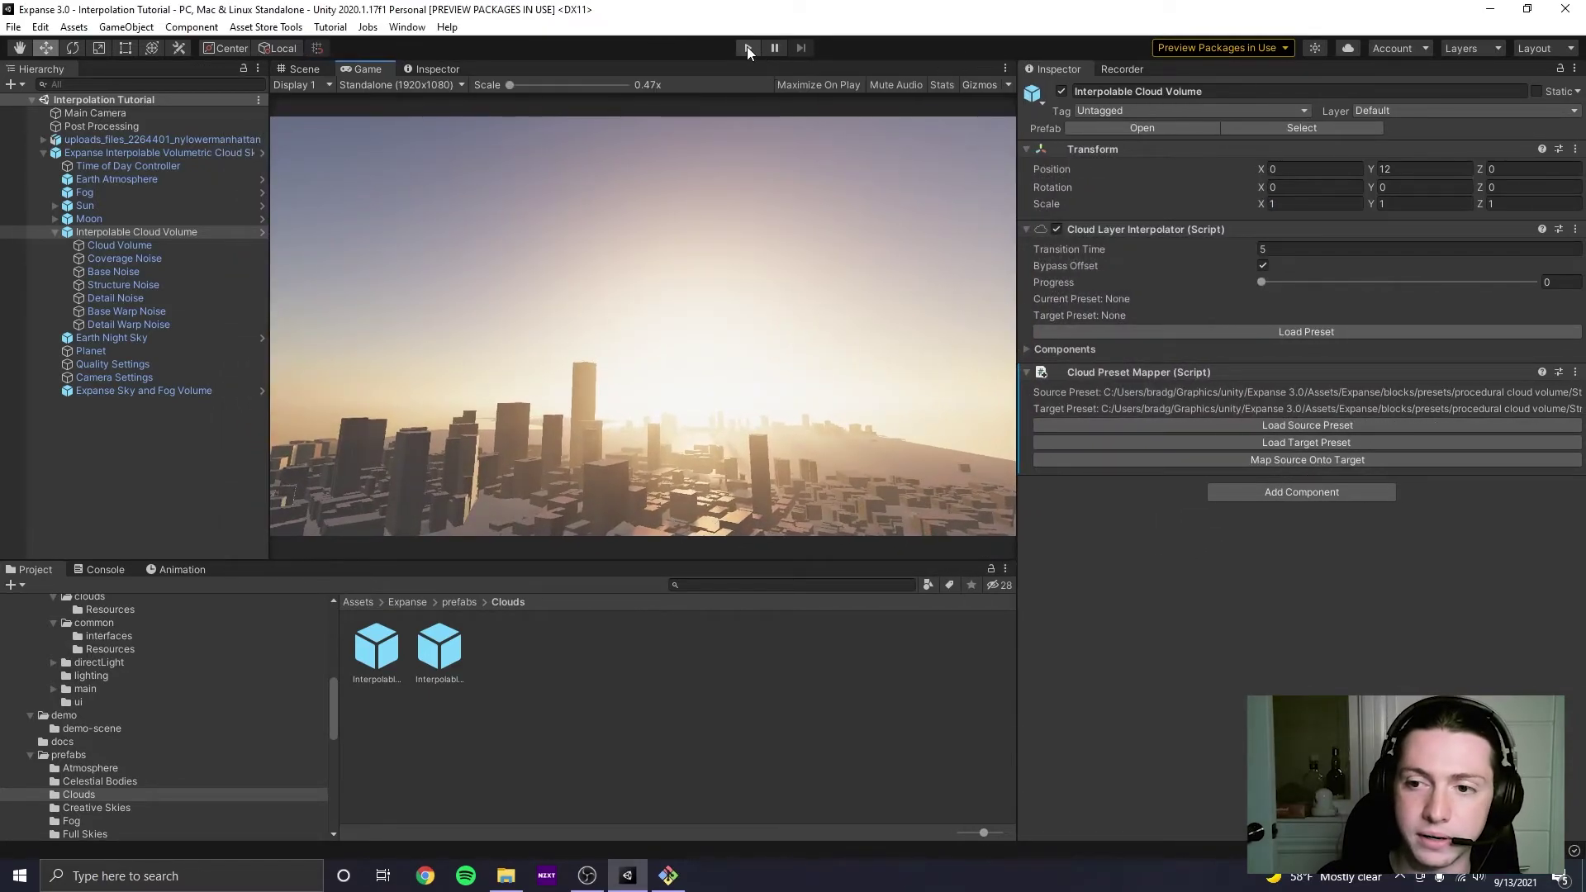
left_click(747, 47)
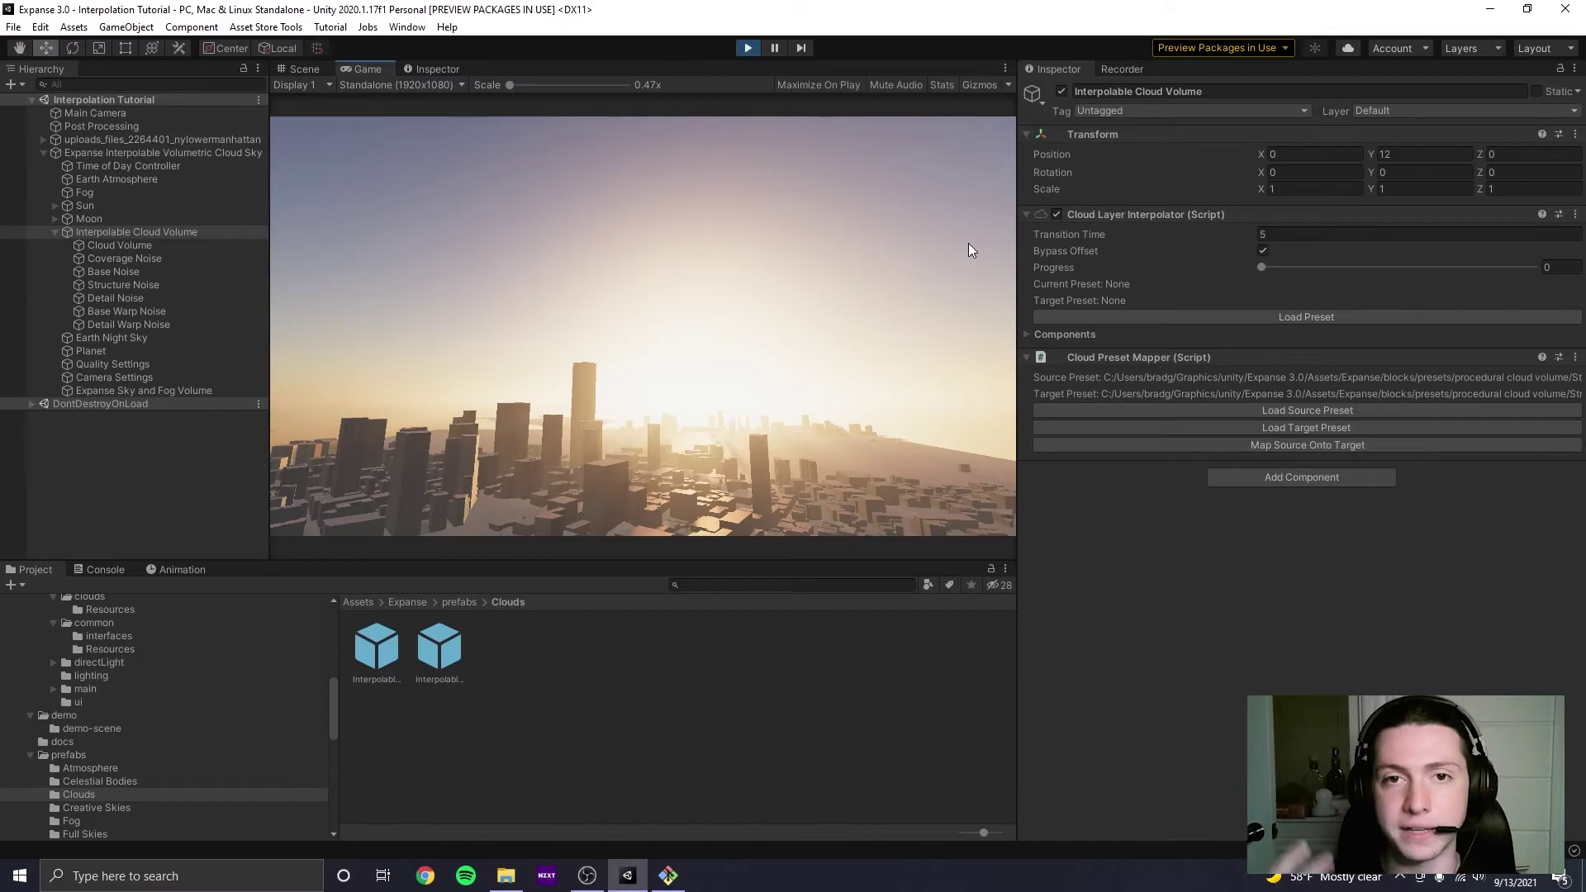
left_click(1291, 316)
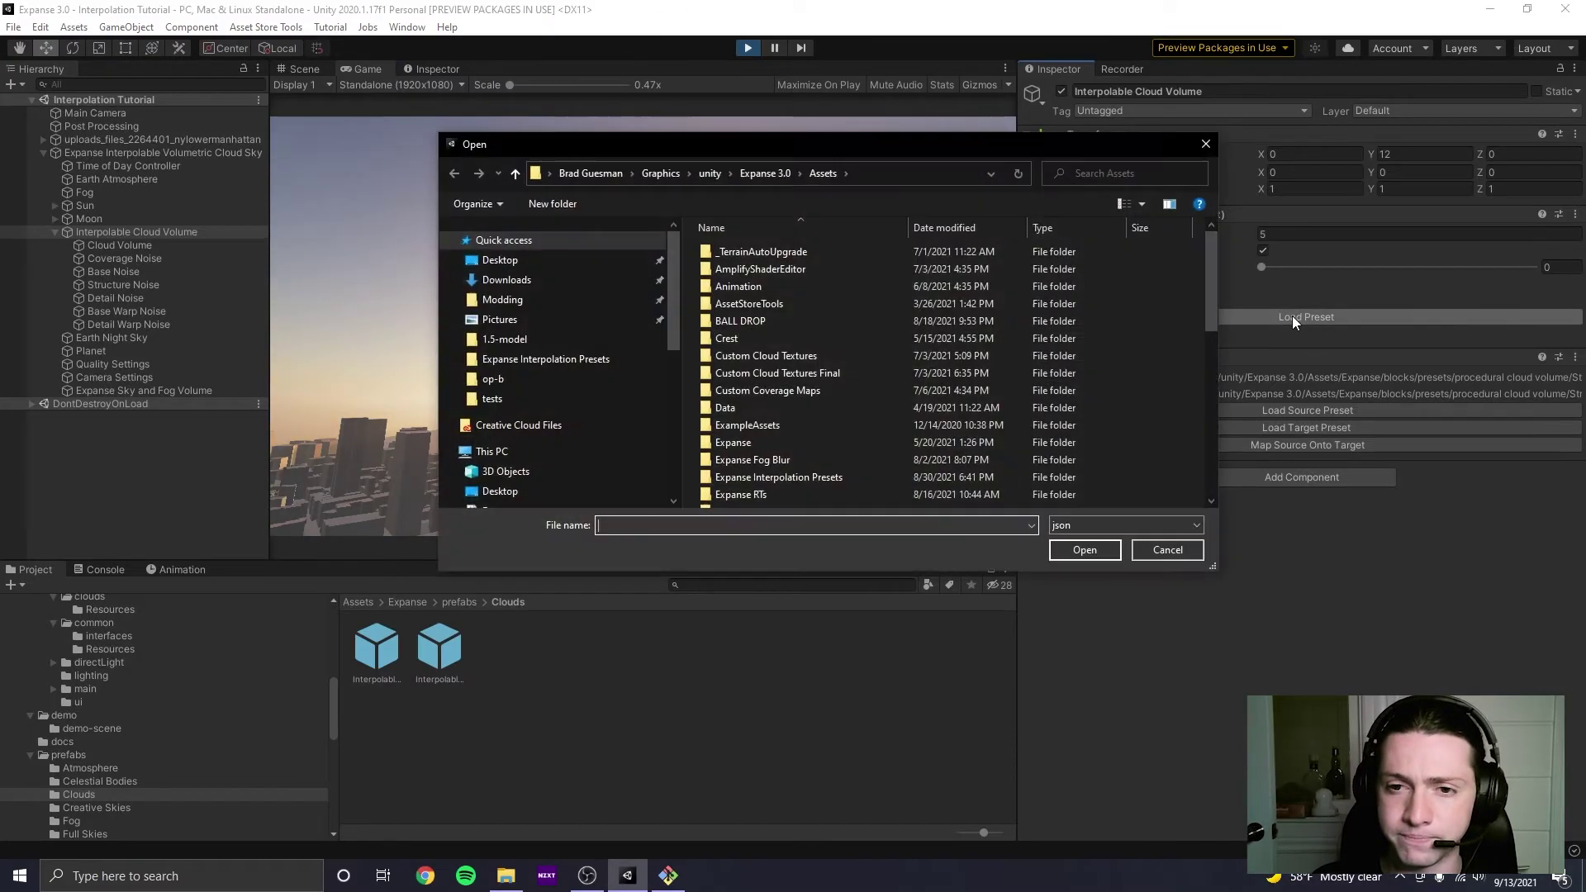
double_click(744, 443)
double_click(739, 271)
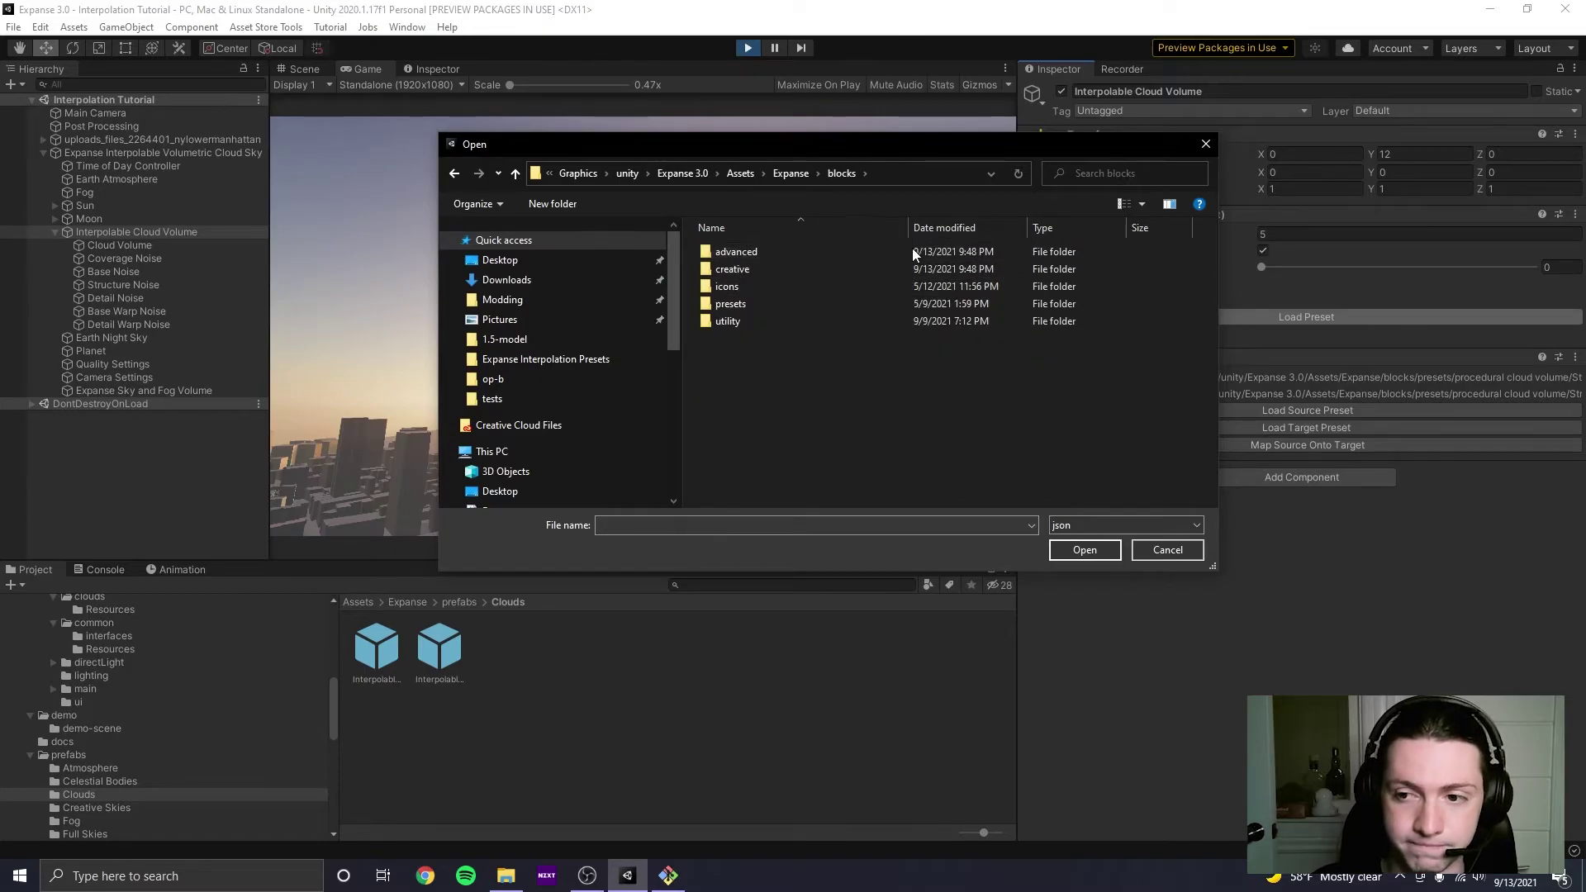
double_click(738, 306)
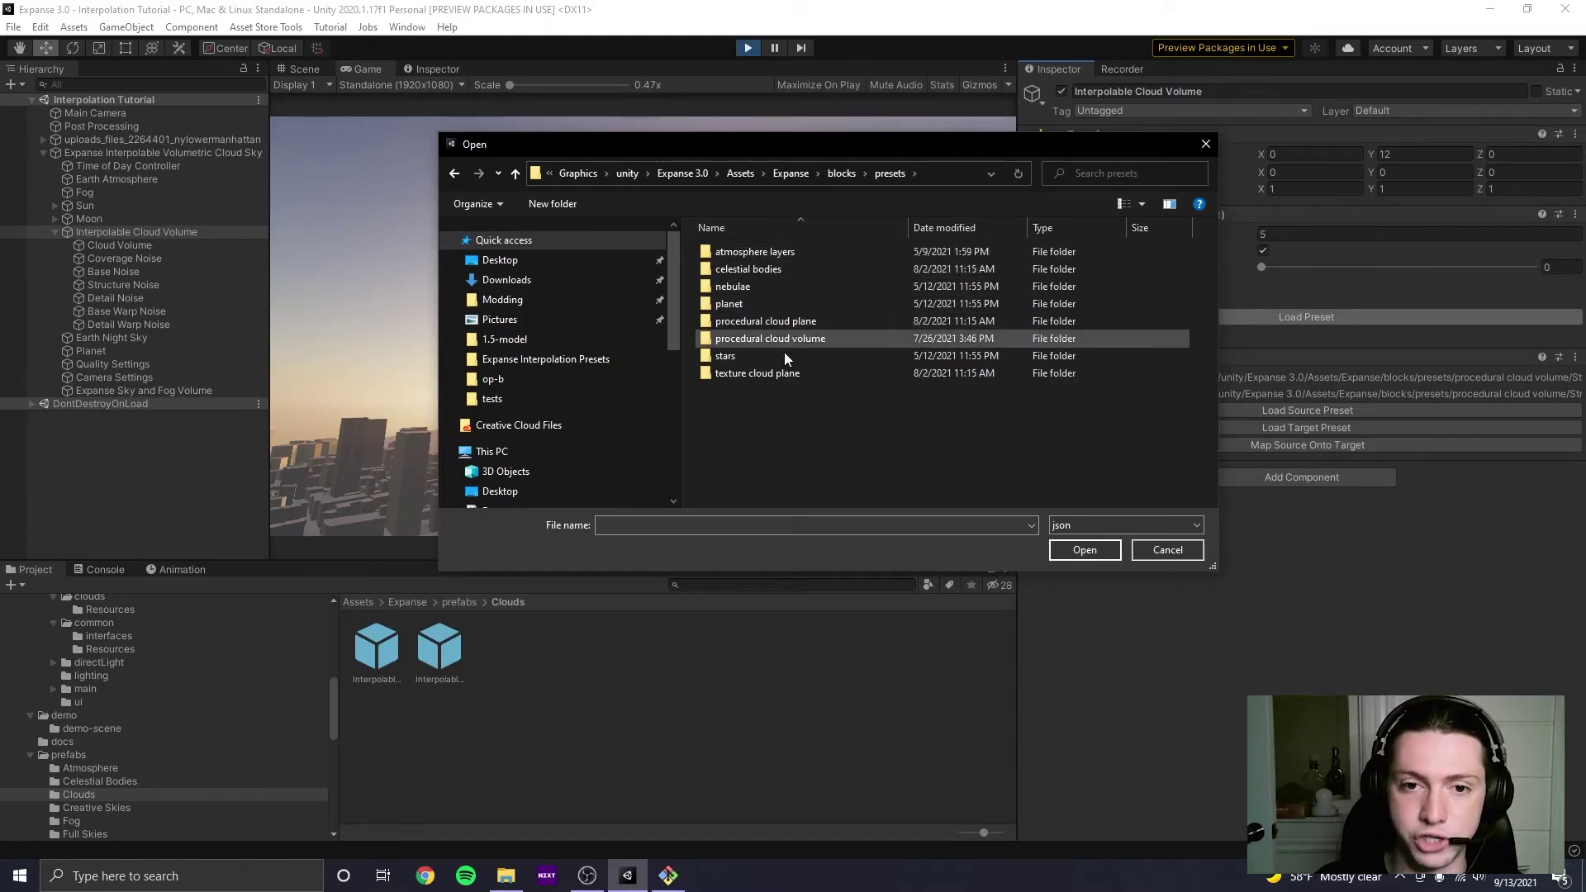
double_click(803, 337)
double_click(781, 253)
double_click(781, 254)
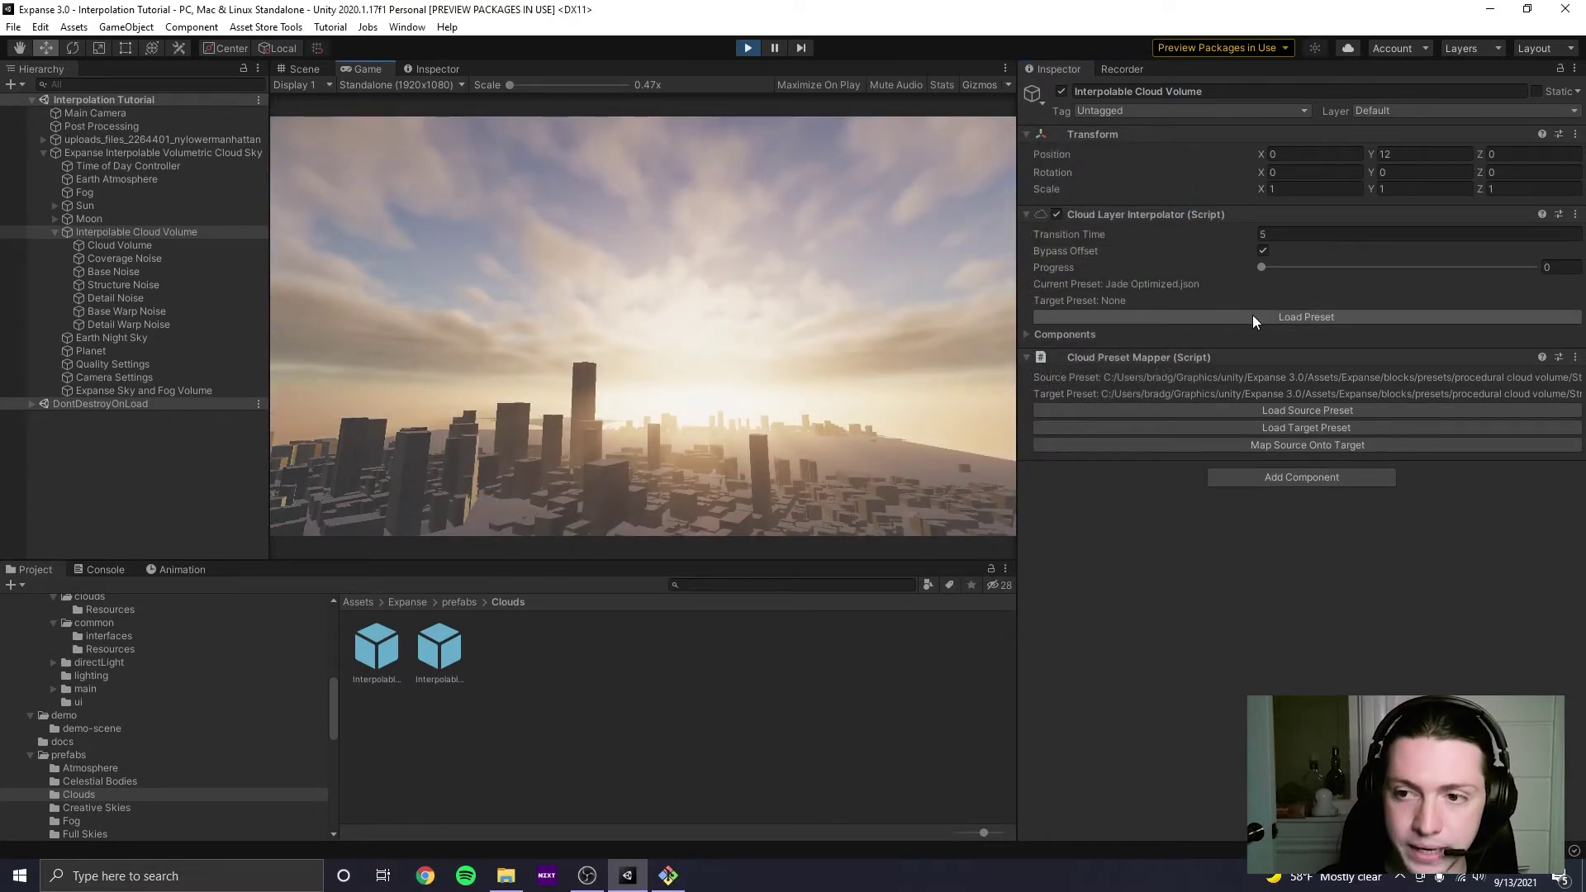
Blend the clouds into the Tutorial Presets 'Minerva Mapped Onto Jade.json' preset.
left_click(1252, 318)
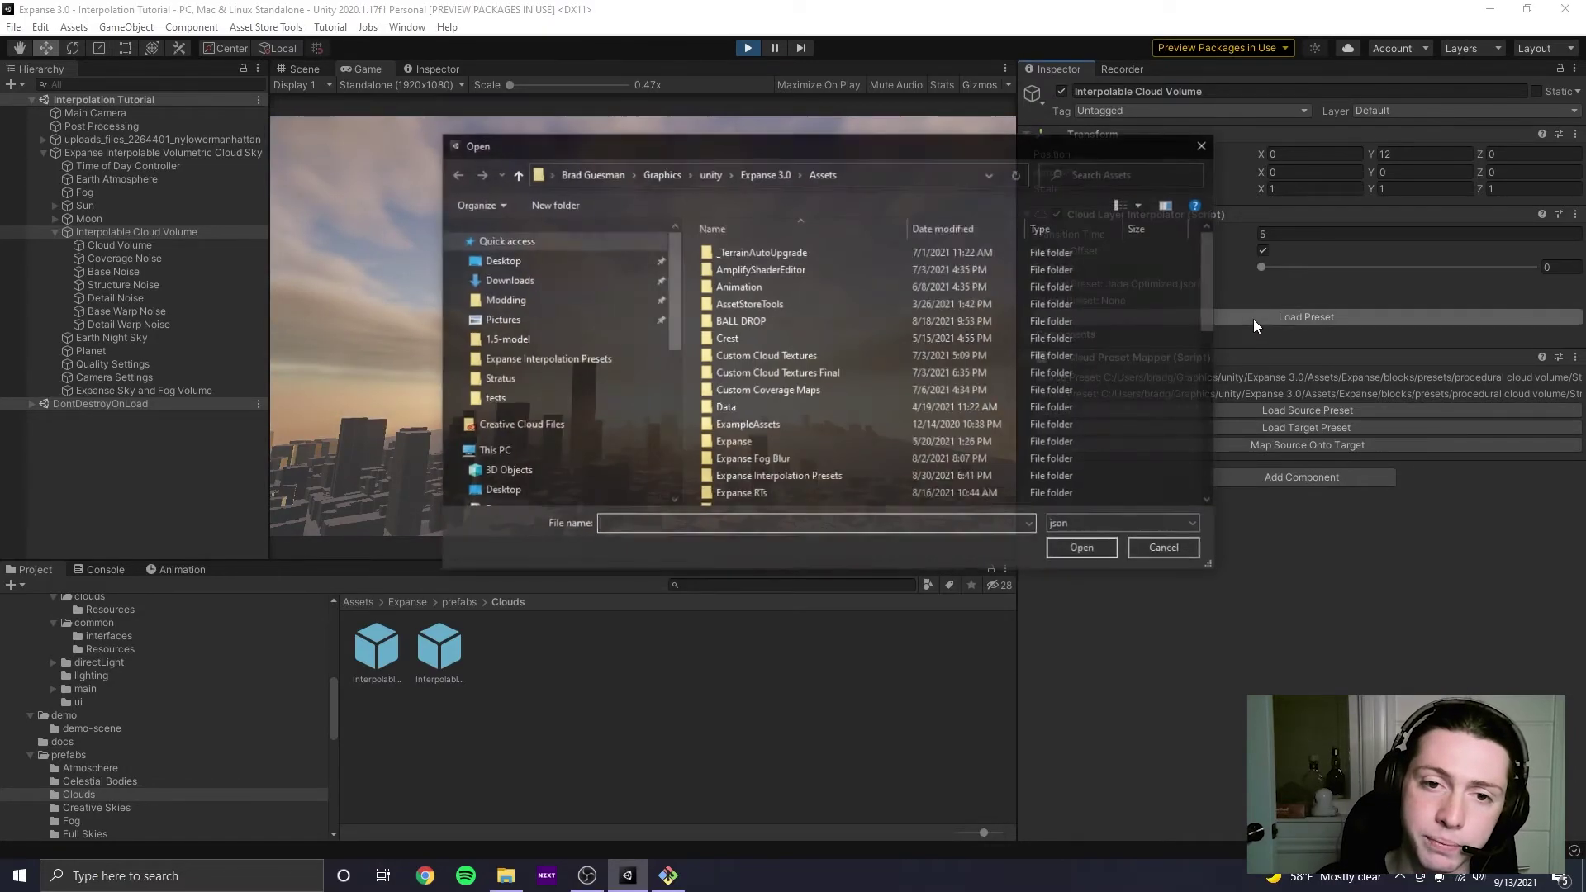
scroll(822, 372, "down", 3)
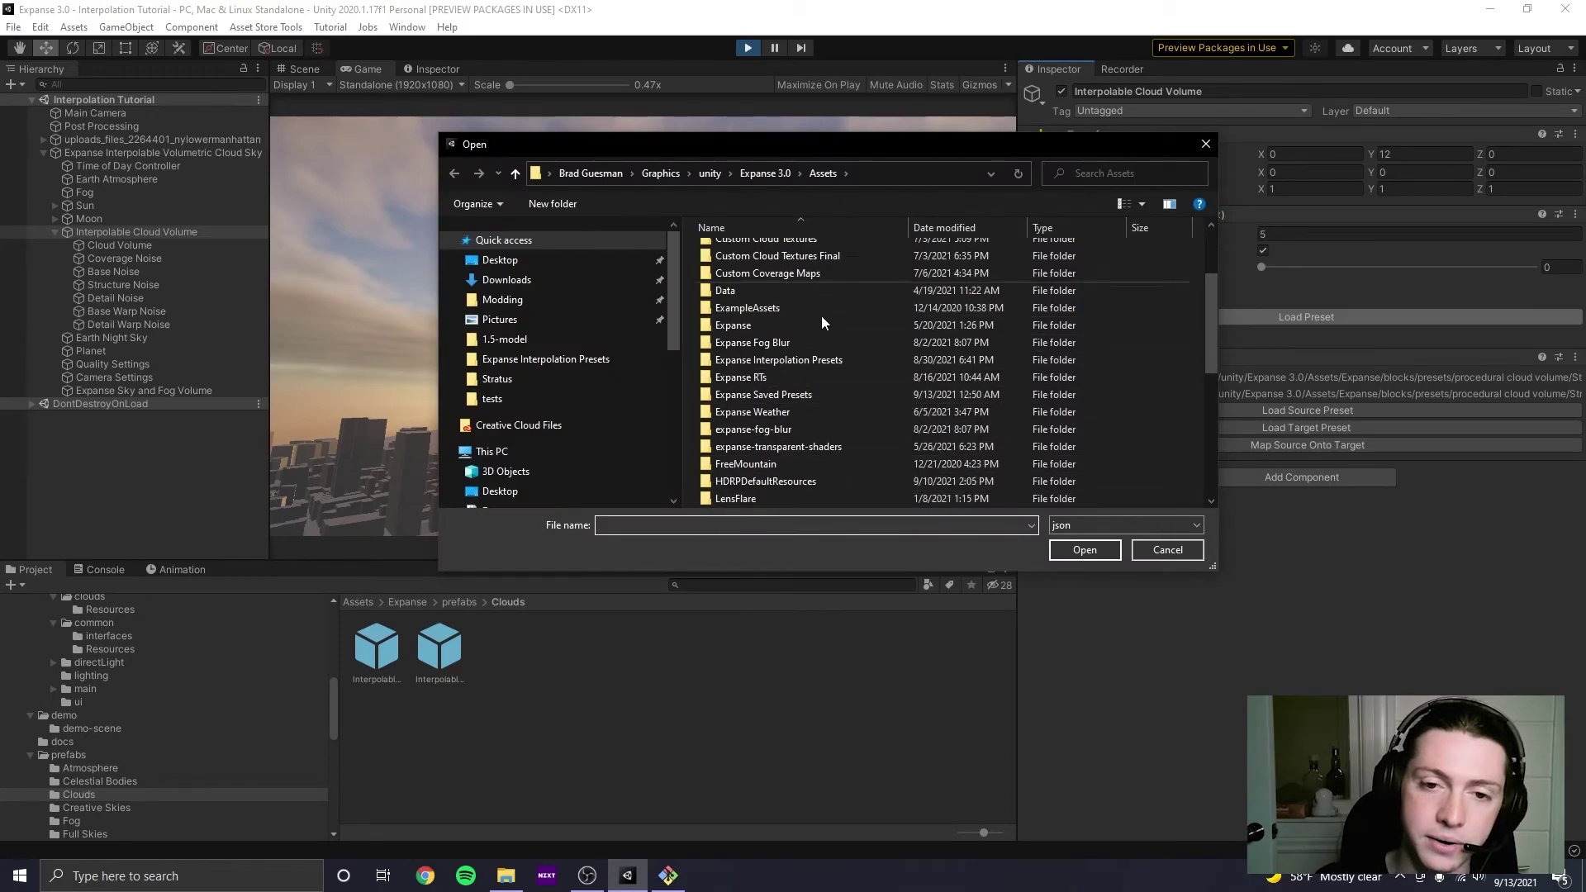
scroll(816, 331, "down", 6)
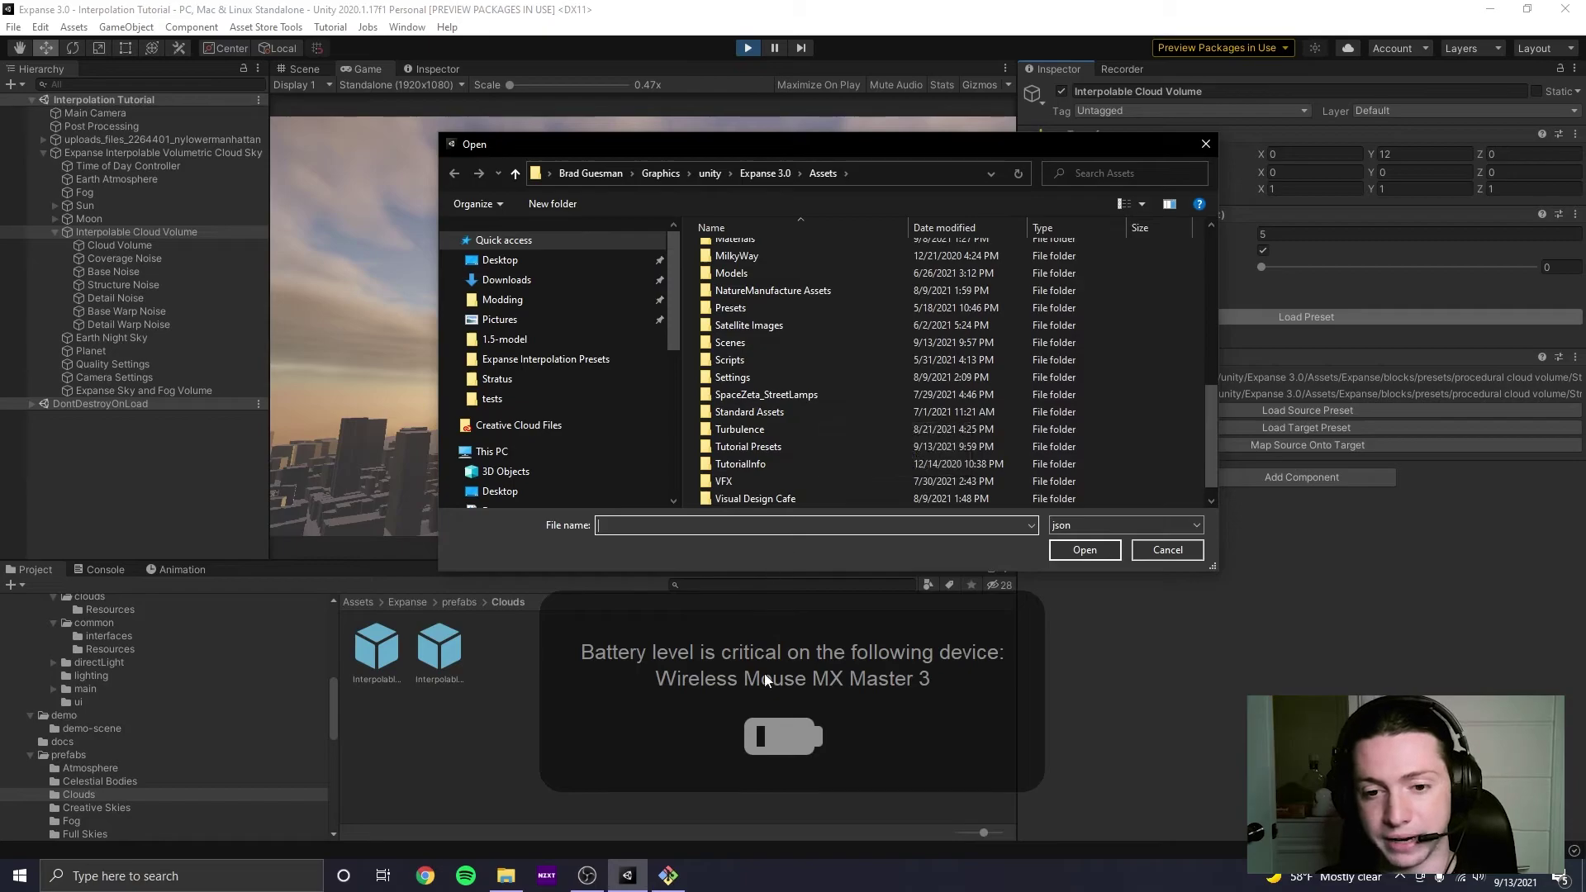
scroll(760, 388, "down", 1)
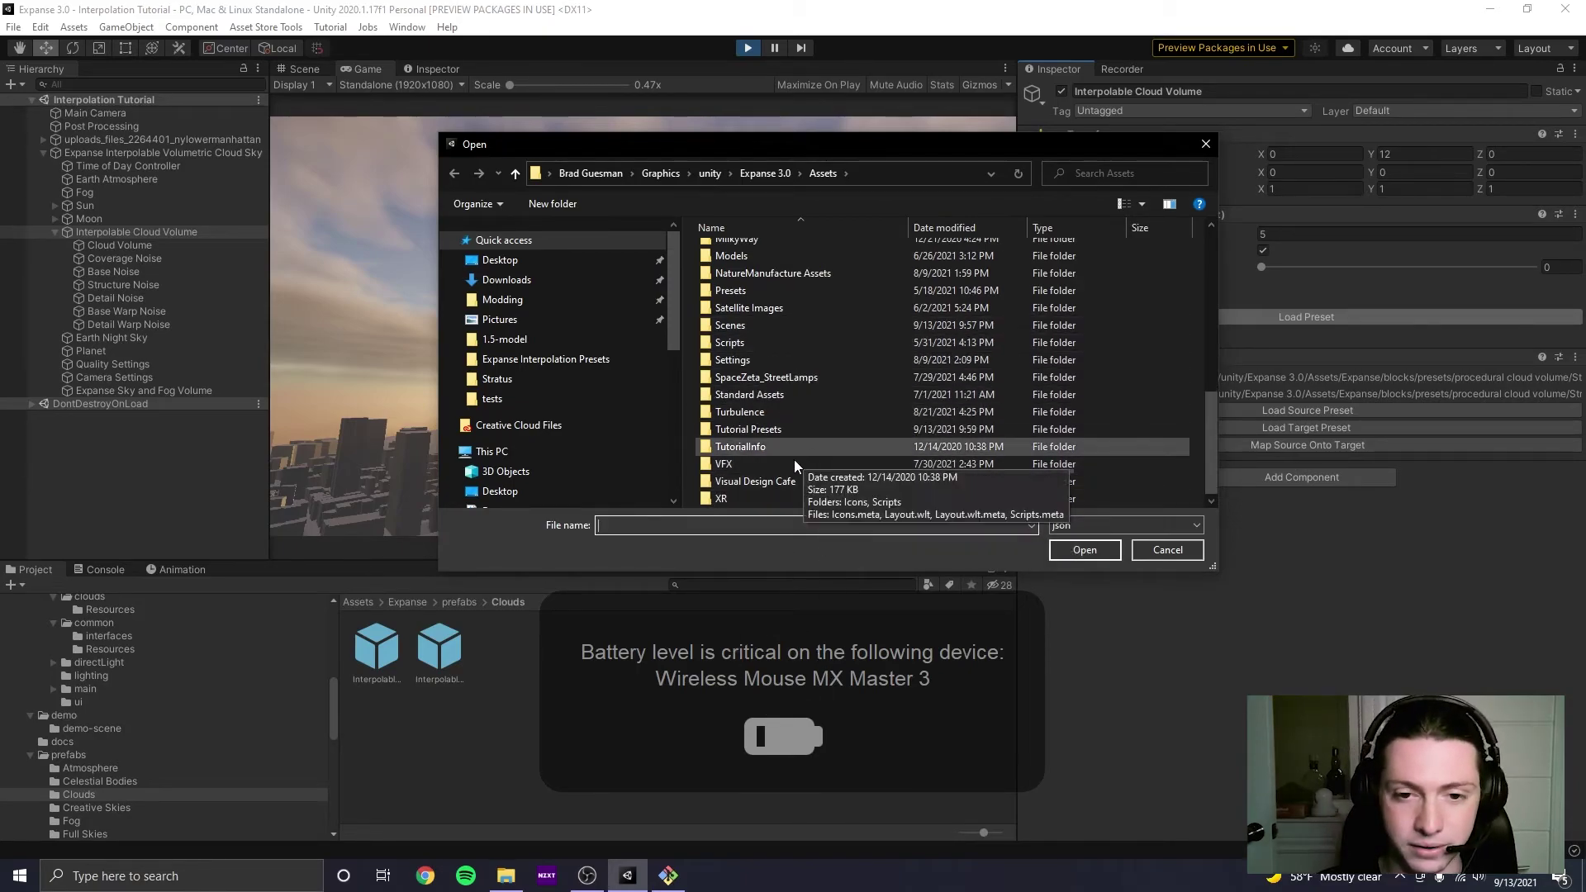
double_click(771, 430)
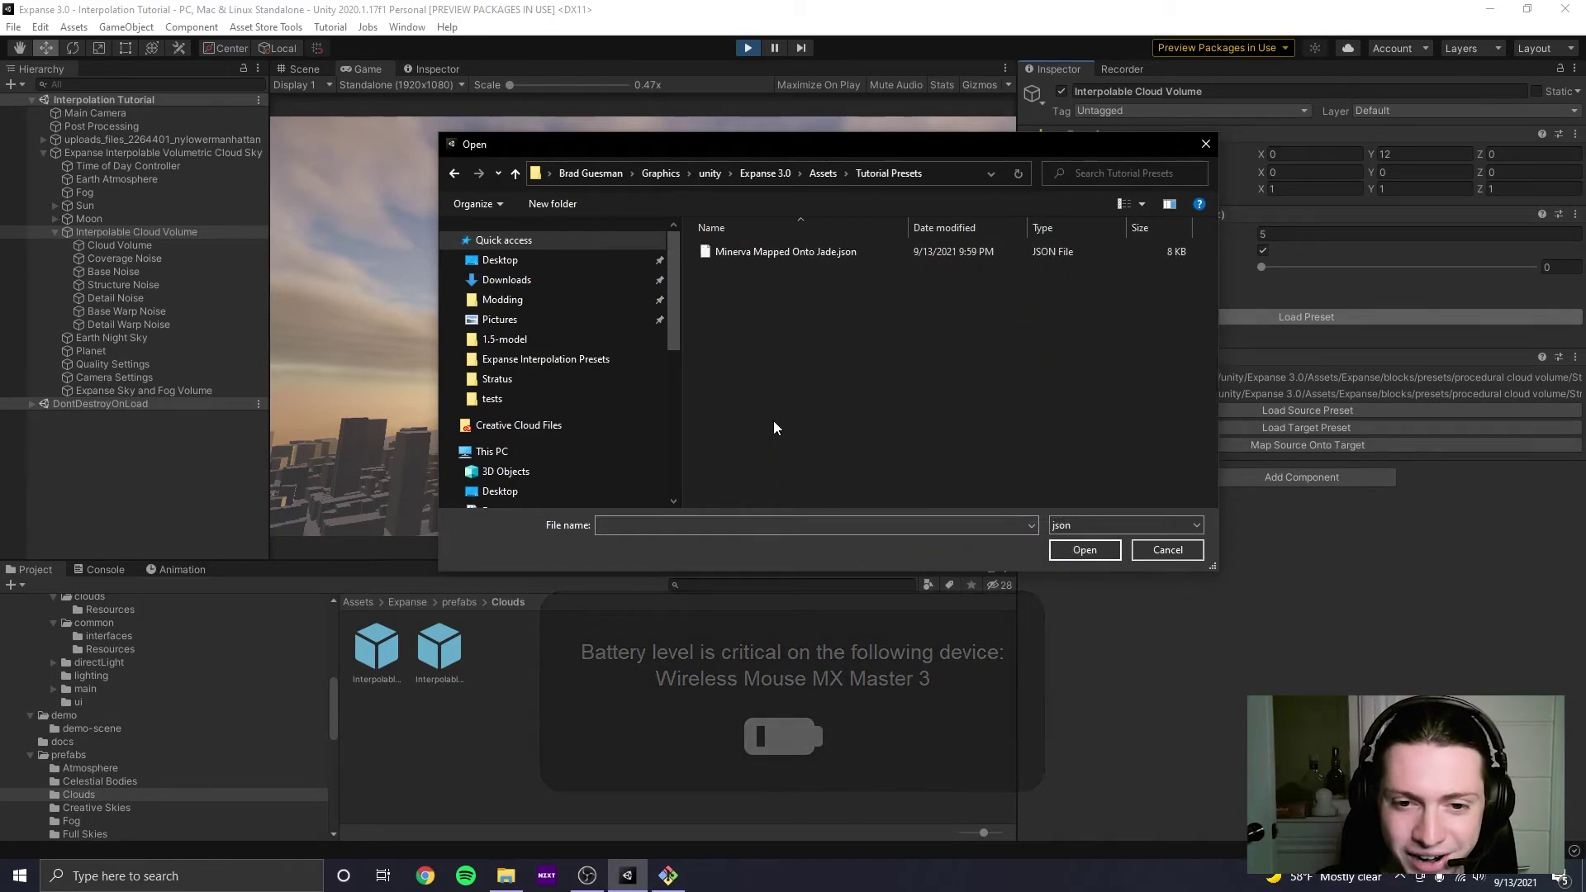
double_click(776, 254)
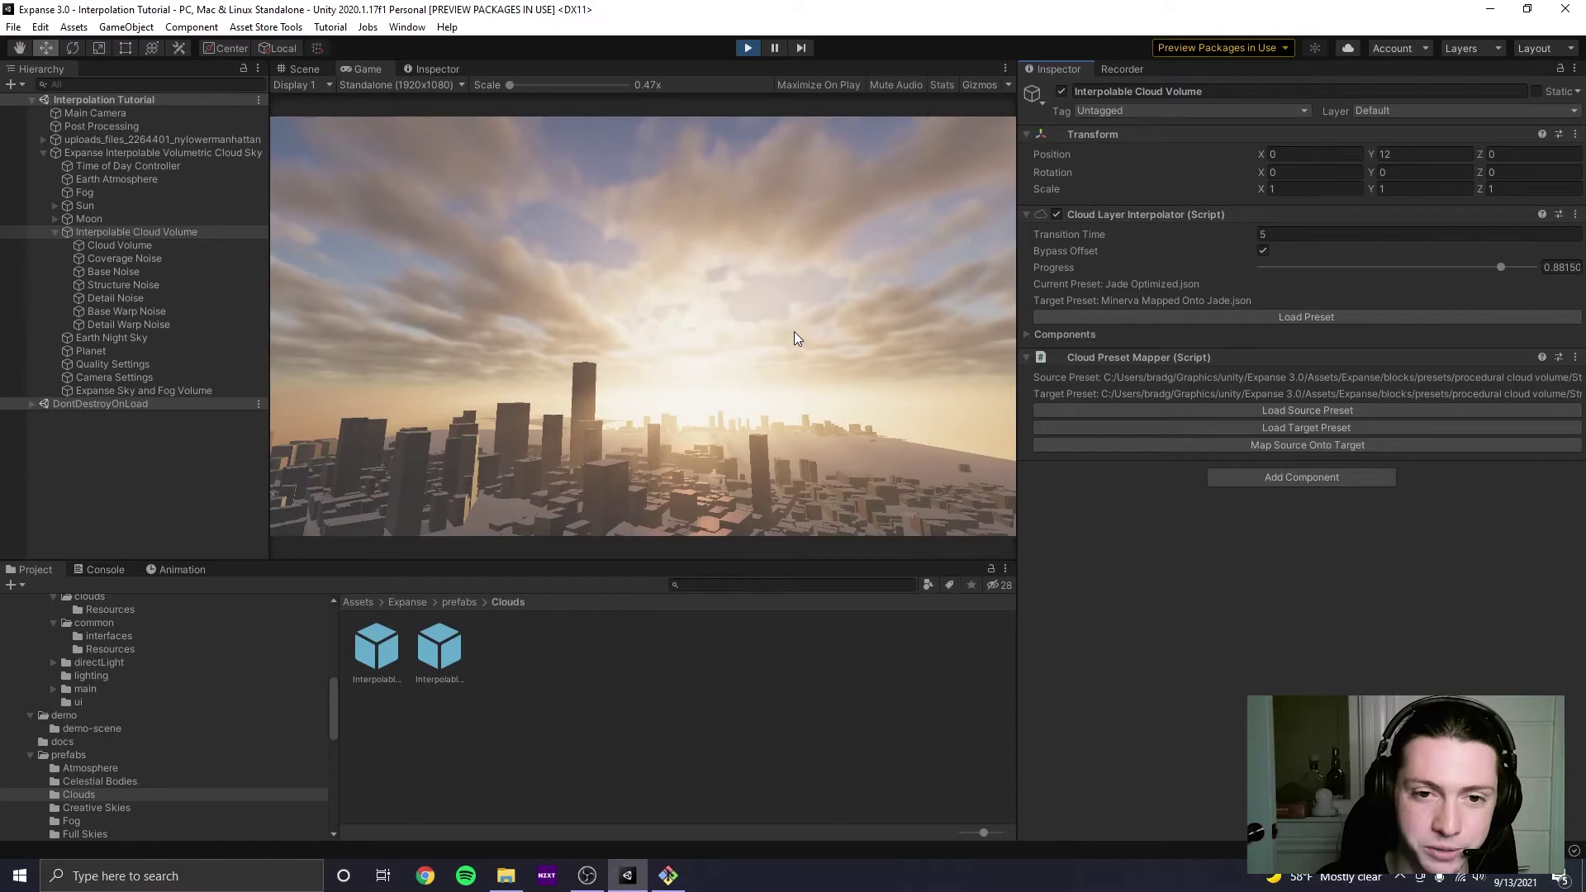
Blend back to the 'Jade Optimized.json' preset, then stop Play mode.
left_click(1252, 316)
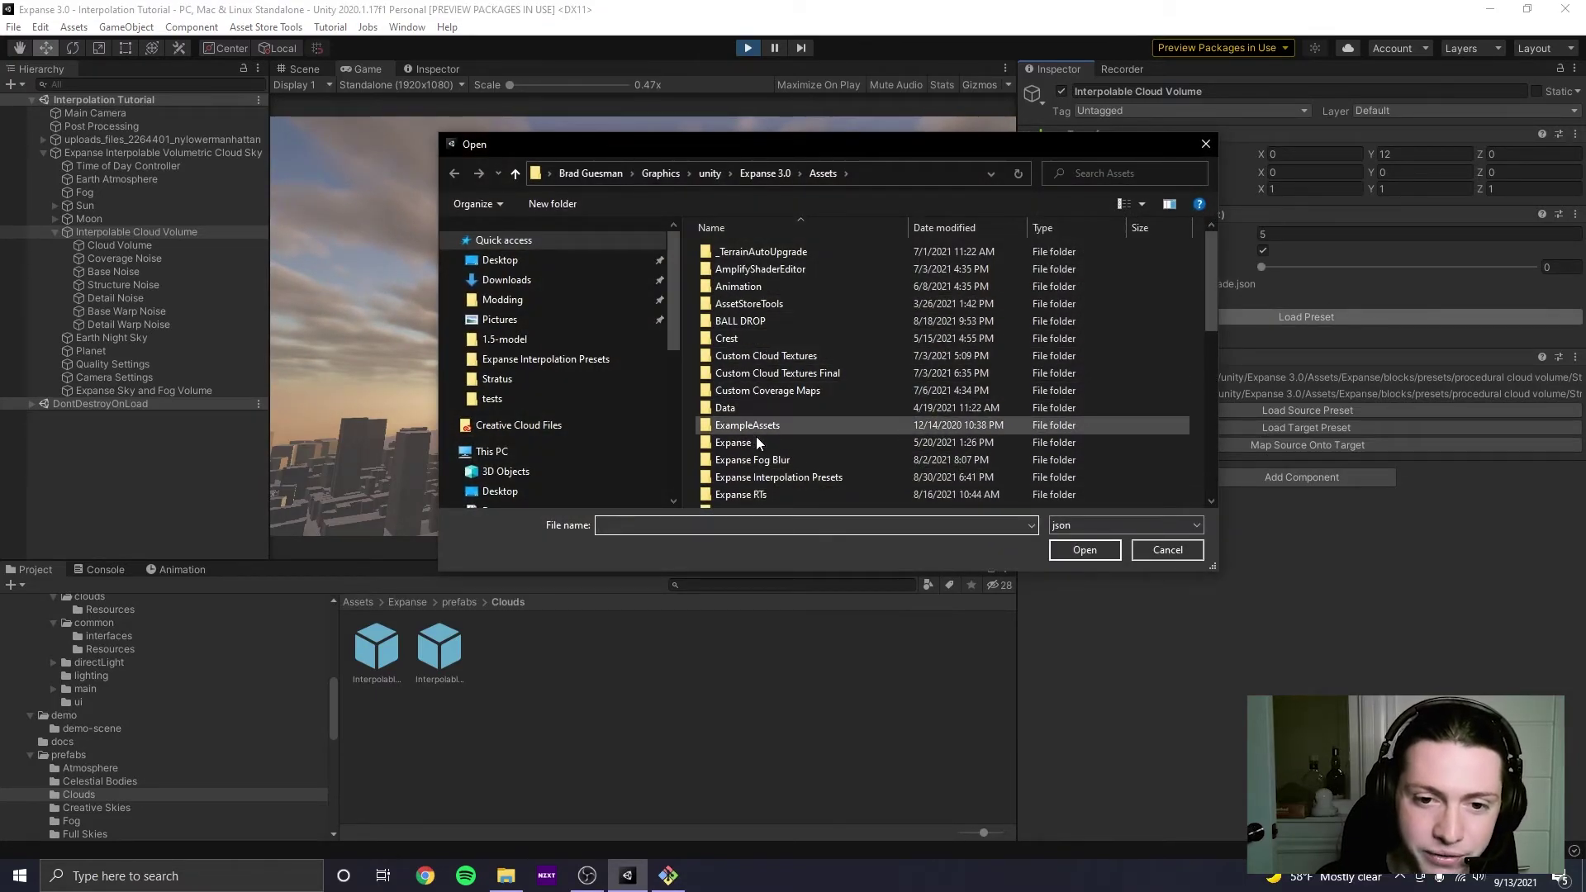
double_click(756, 442)
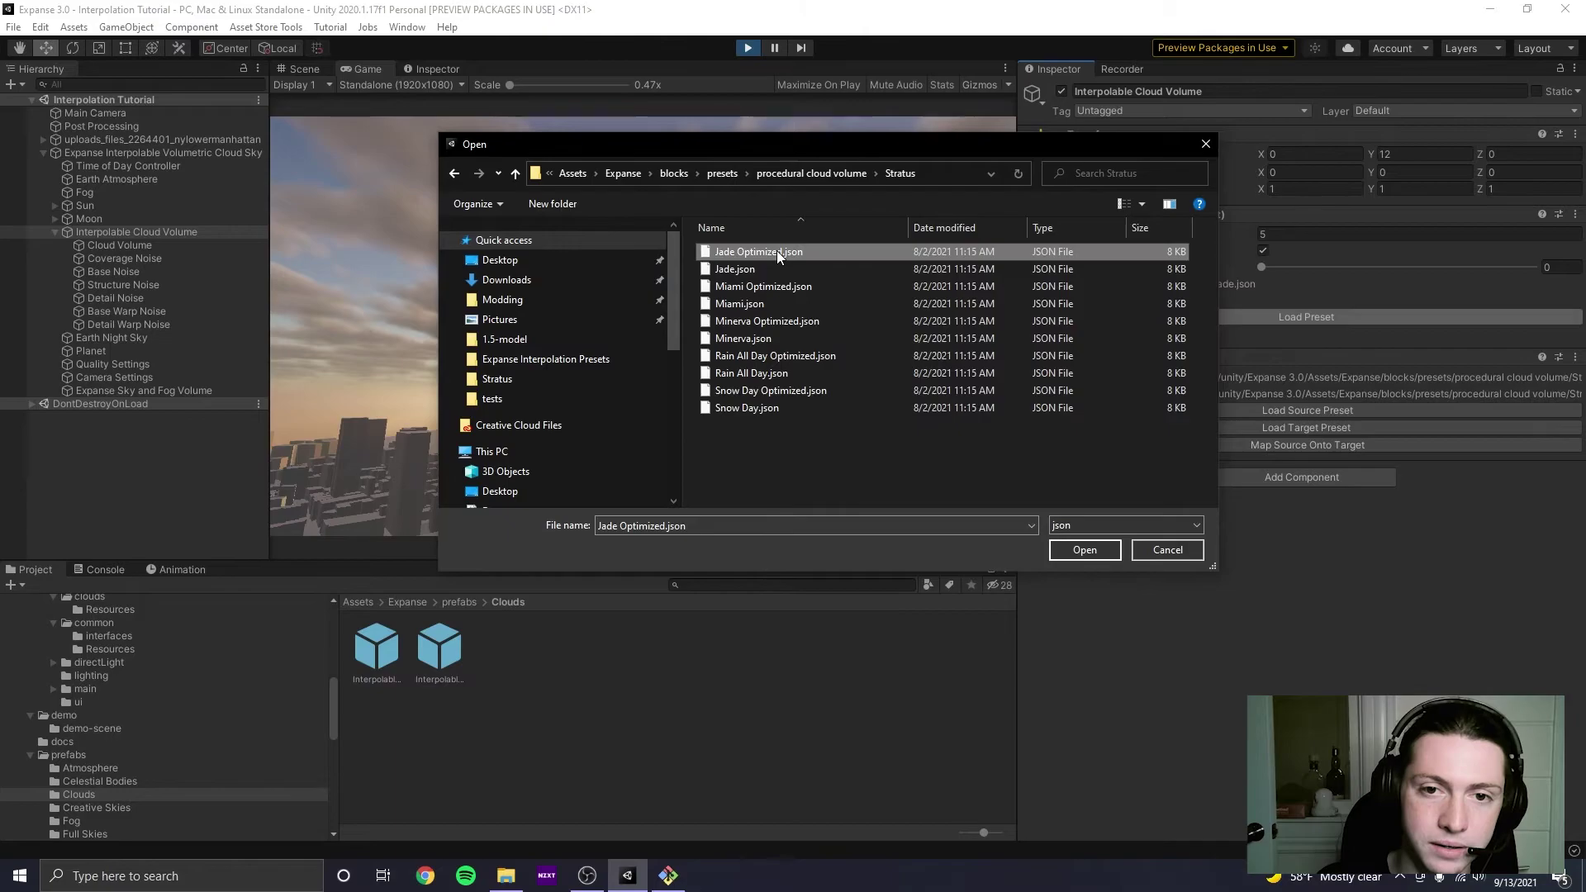
double_click(777, 250)
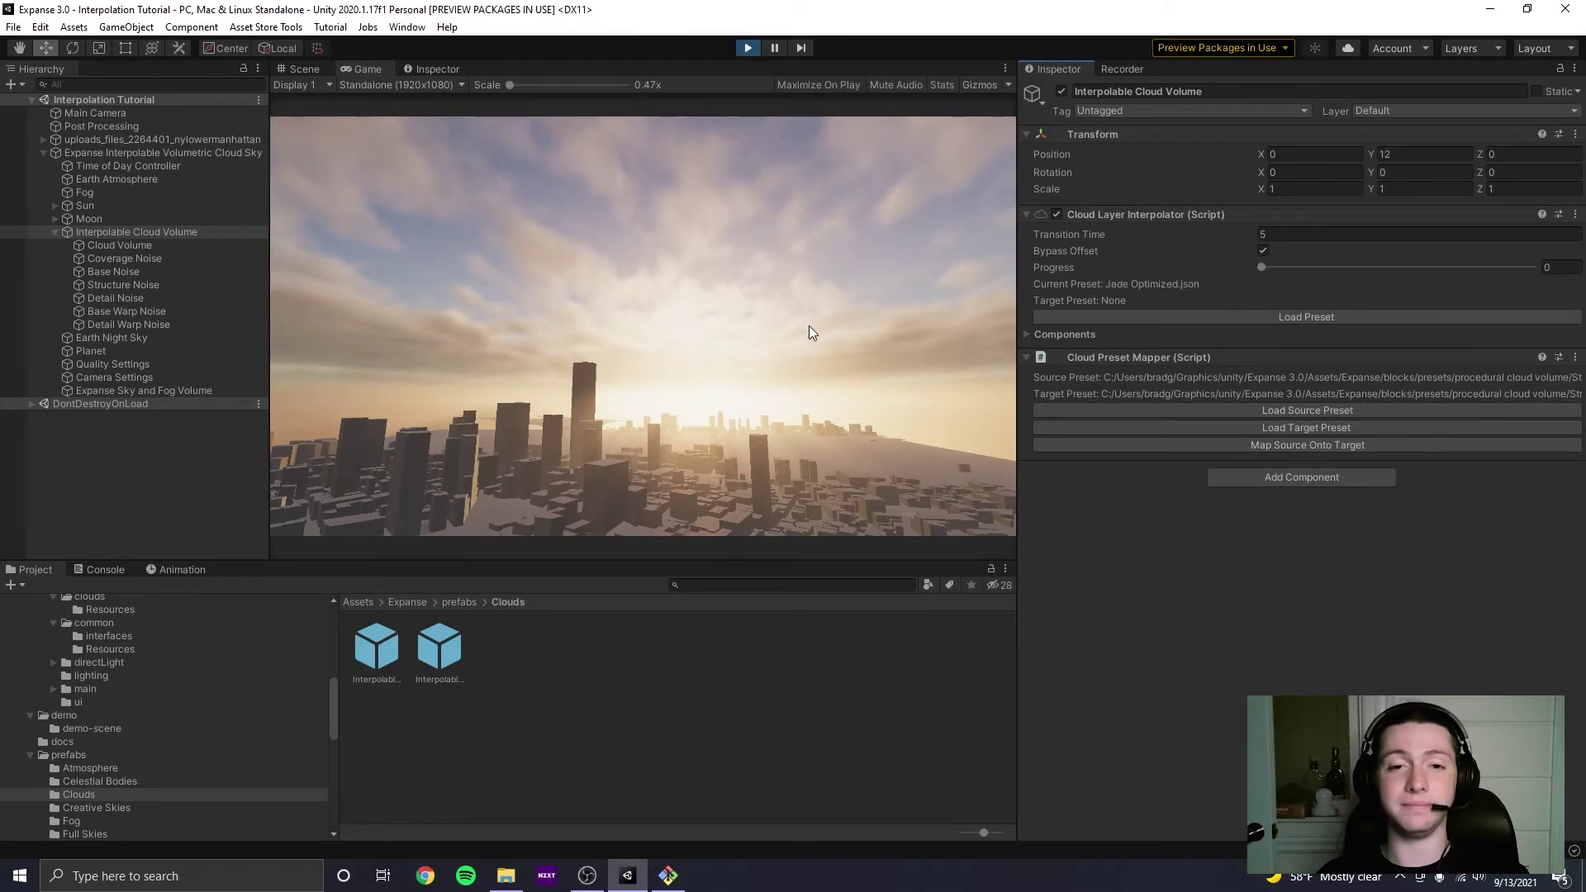
left_click(737, 51)
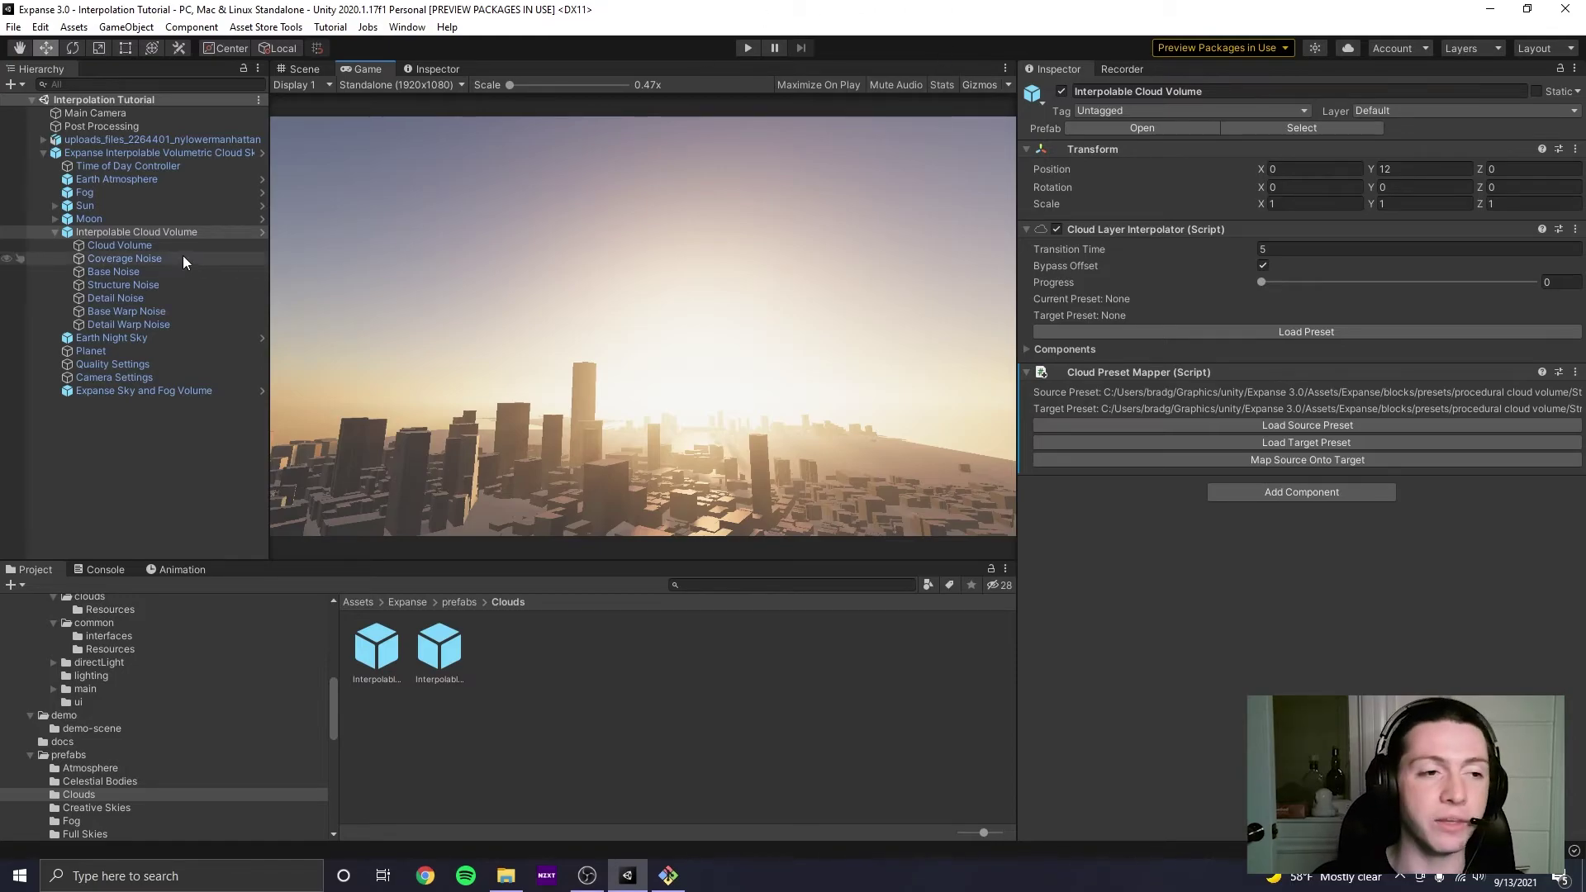
Disable the Interpolable Cloud Volume object.
left_click(55, 231)
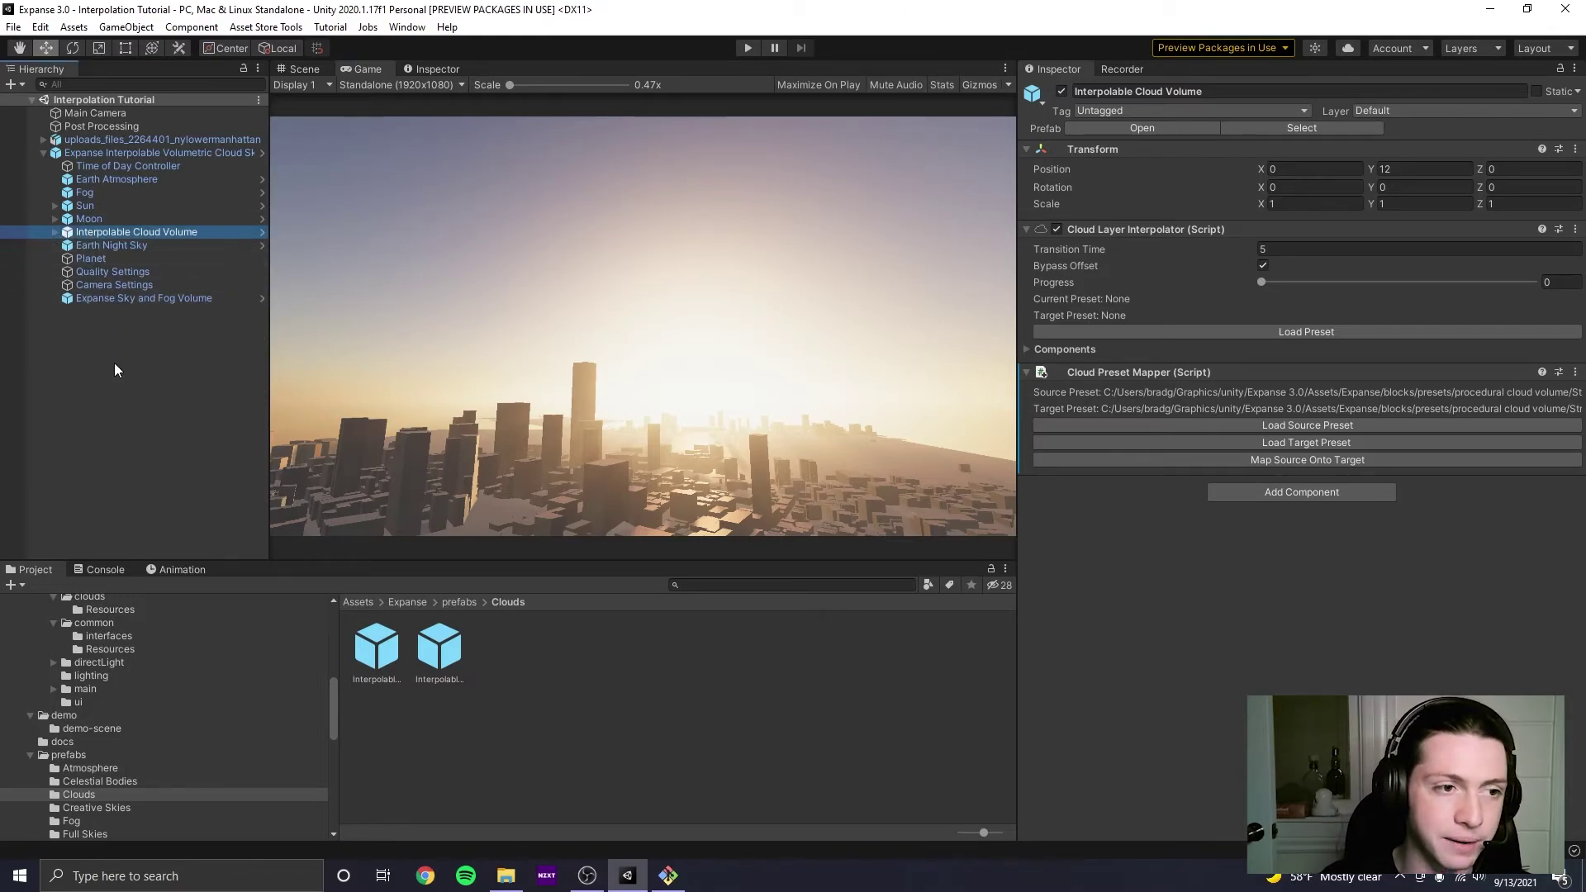
left_click(116, 364)
left_click(116, 231)
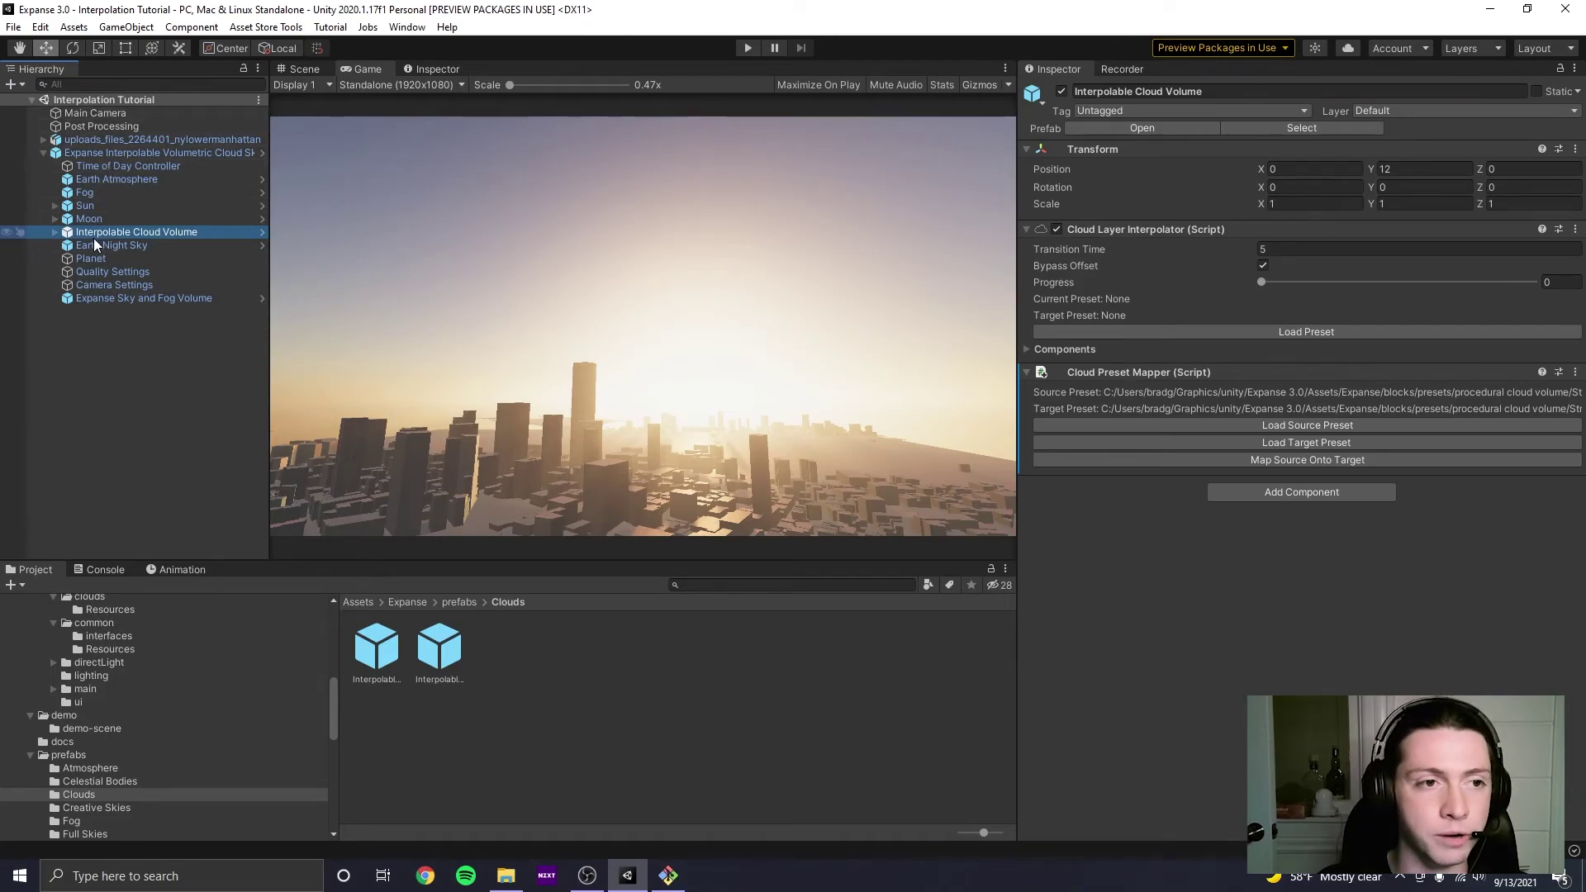
left_click(170, 316)
left_click(166, 220)
left_click(166, 231)
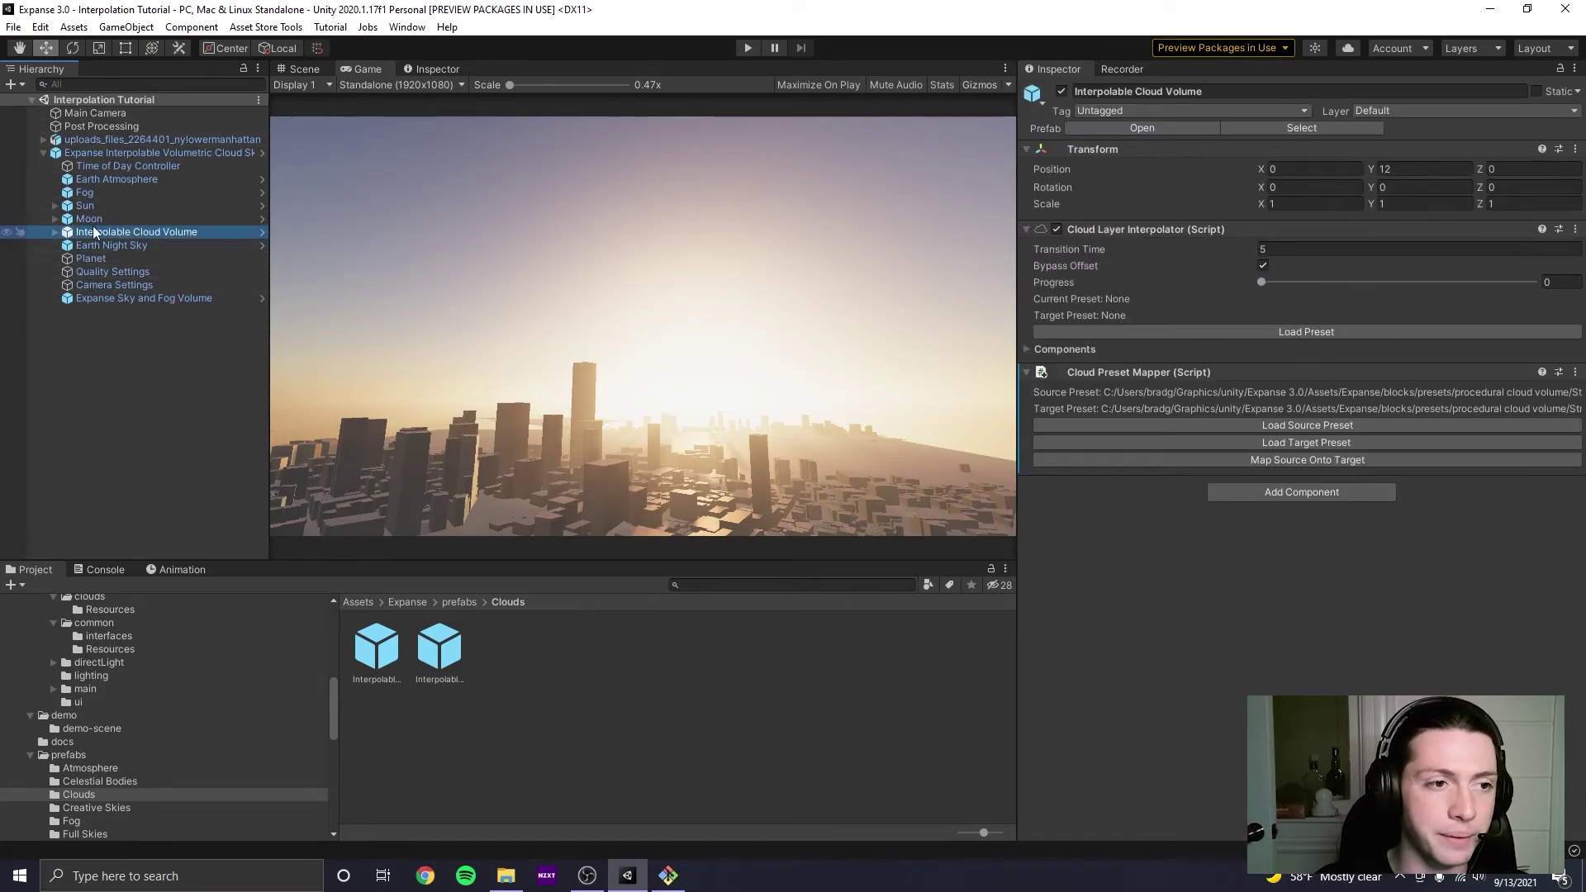
left_click(1062, 93)
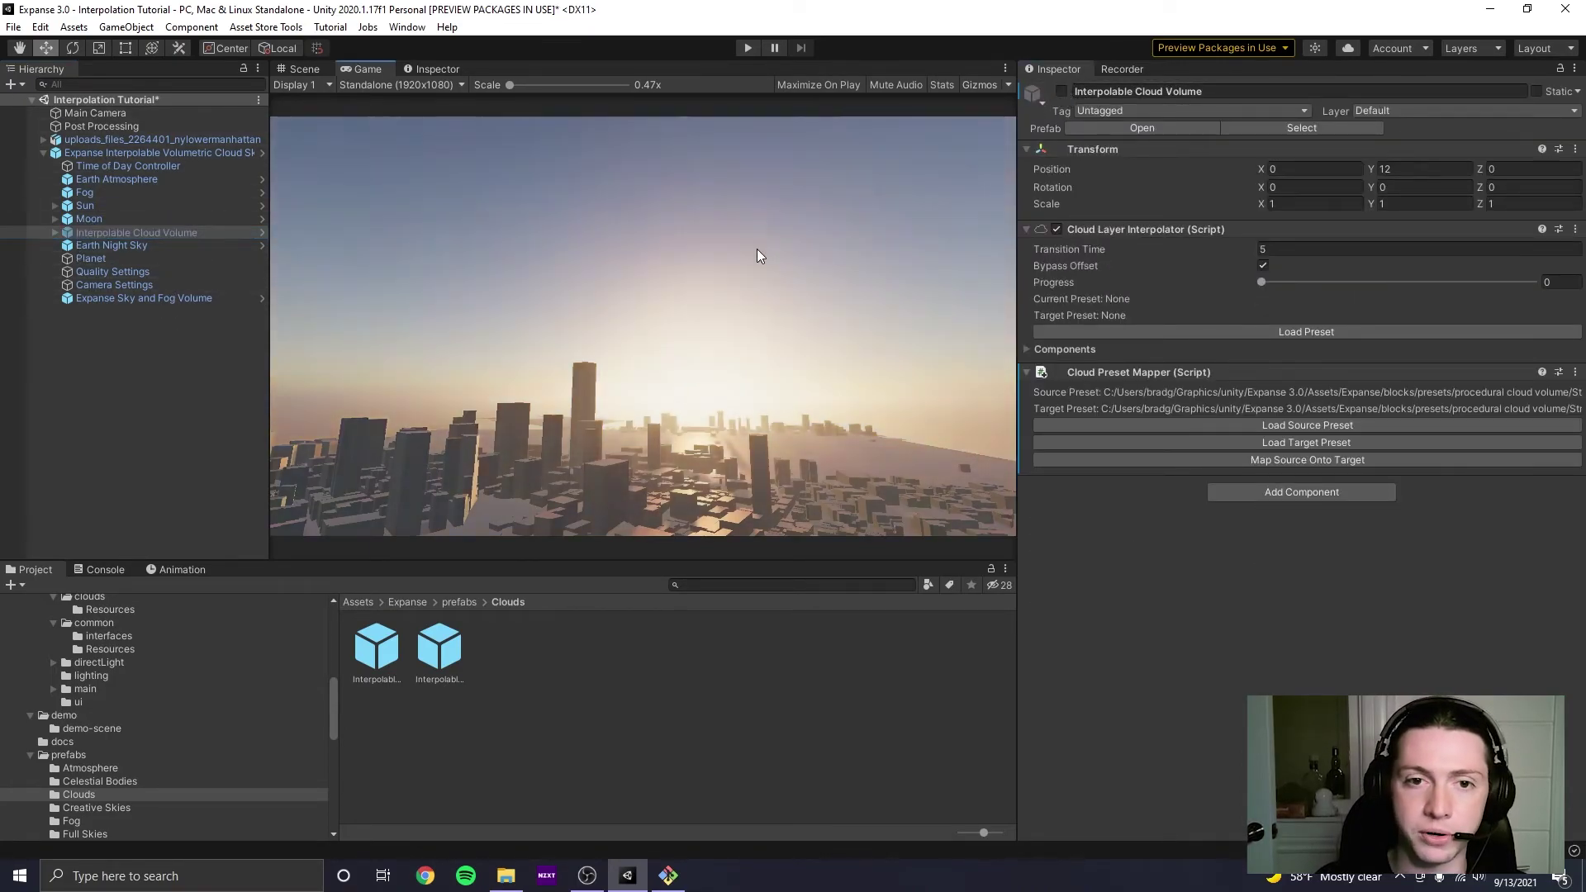
left_click(113, 358)
Create an empty GameObject beside Expanse Sky and Fog Volume and search for a Procedural component.
right_click(127, 345)
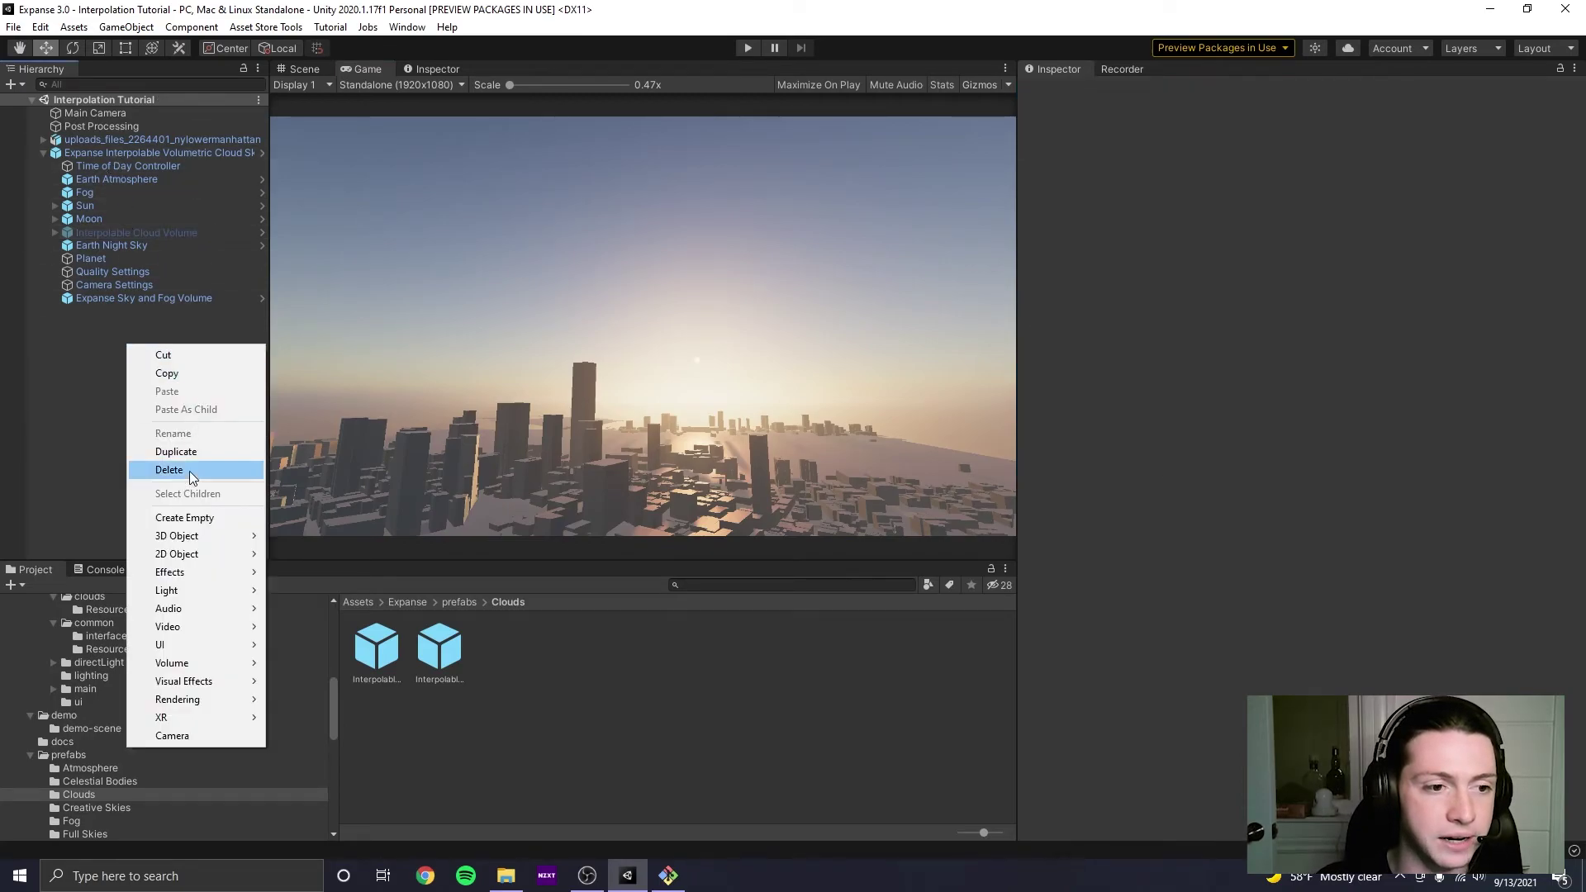
left_click(185, 517)
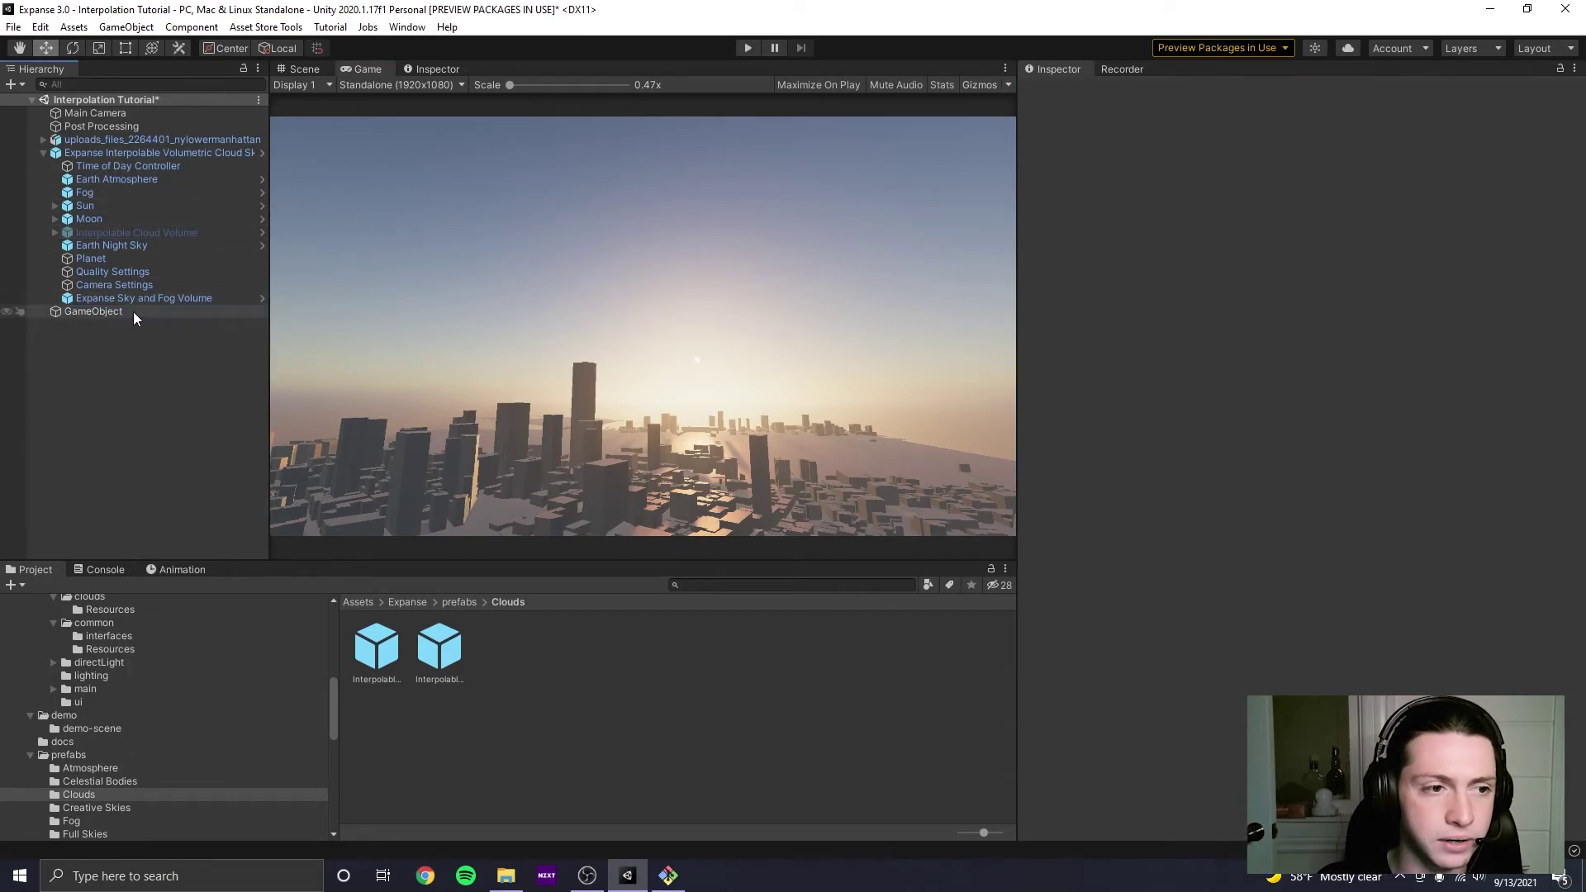
left_click_drag(132, 311, 138, 304)
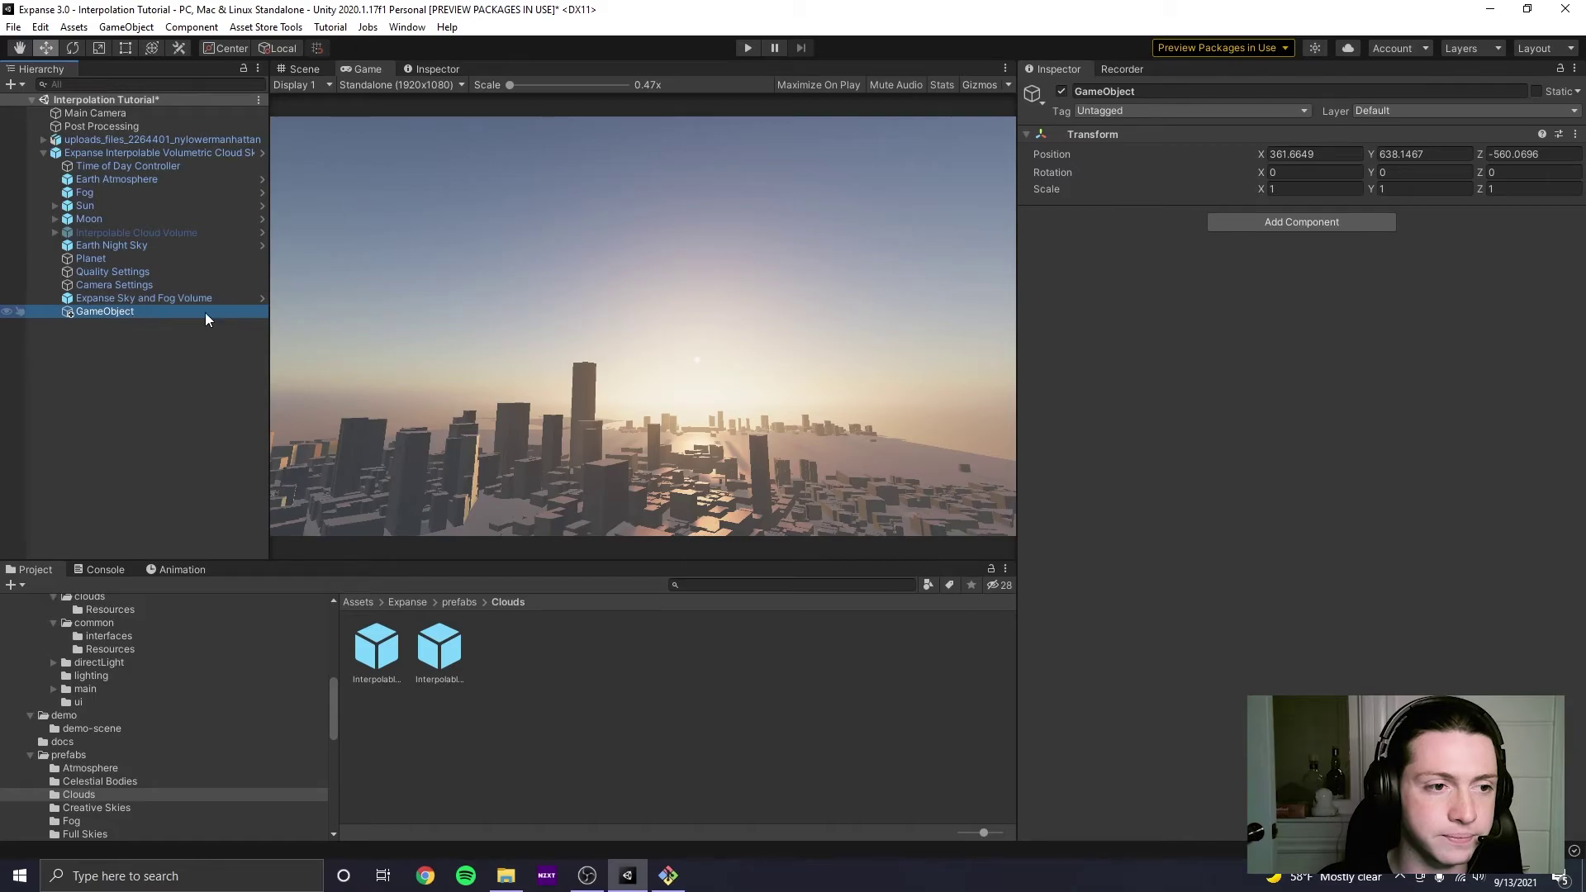
left_click(1288, 225)
type("prced")
key("BackSpace")
key("BackSpace")
key("BackSpace")
Add a Procedural Cloud Volume Block and load the 'Minerva Mapped Onto Jade.json' preset into it.
type("ocedural")
left_click(1307, 296)
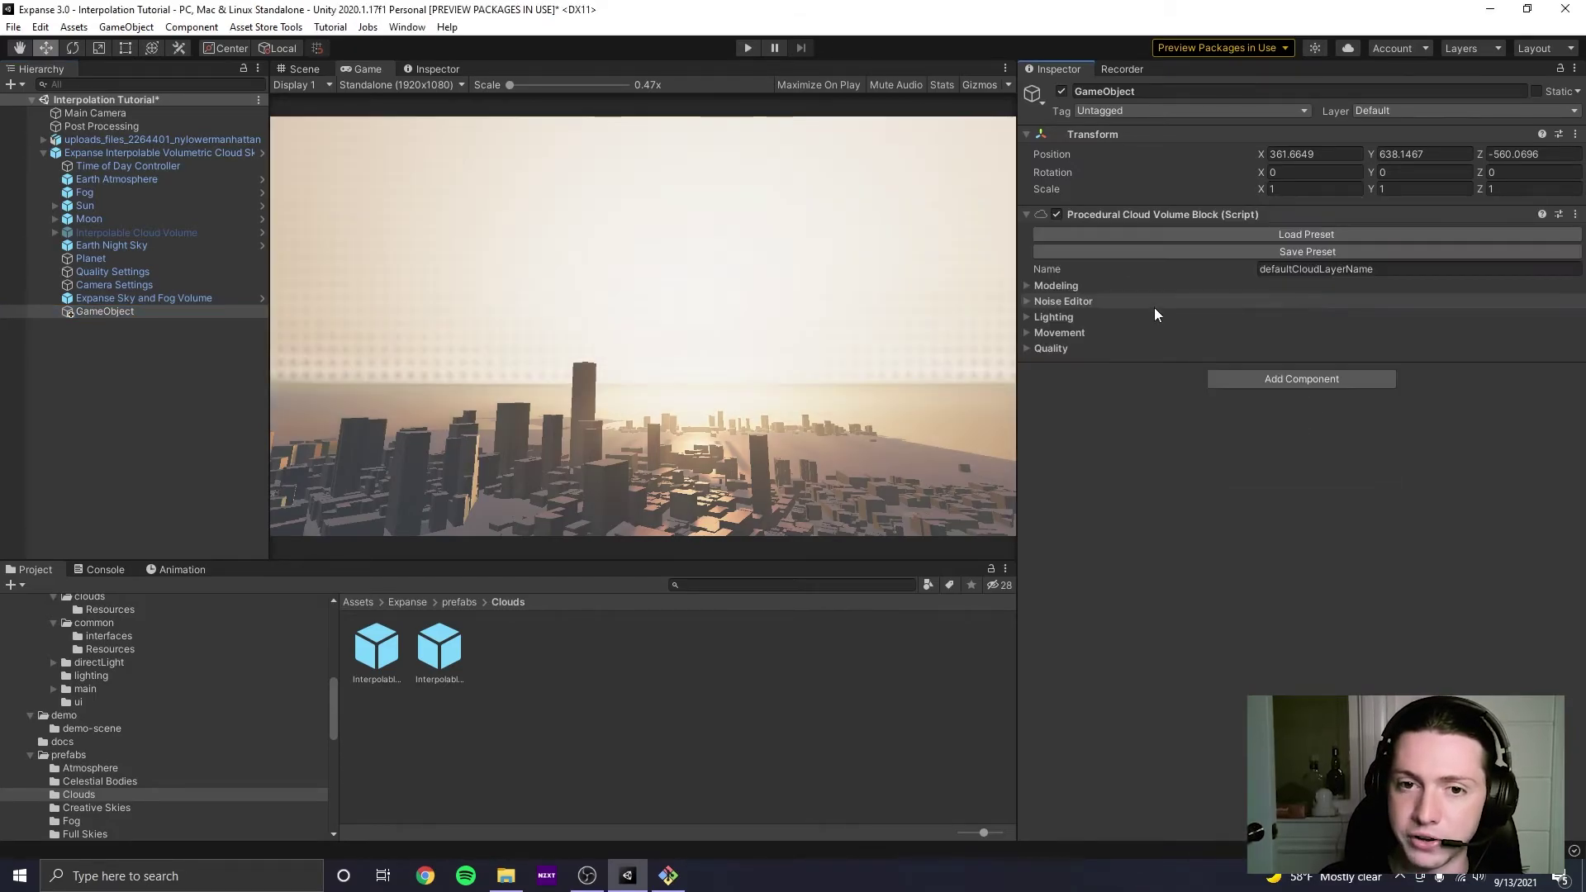
left_click(1284, 236)
scroll(793, 463, "down", 3)
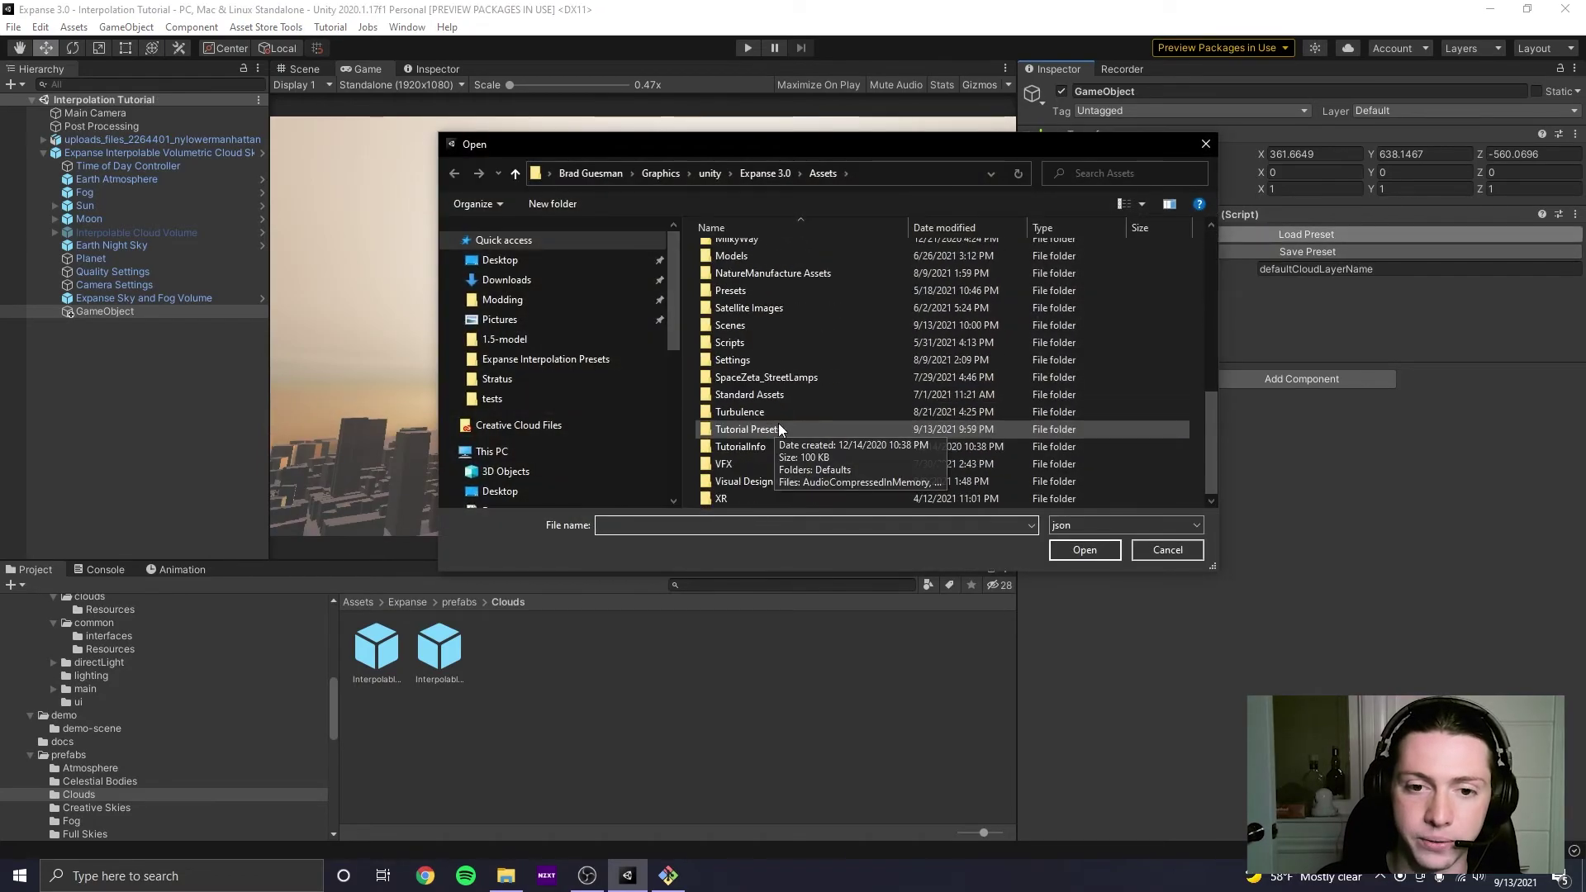
double_click(782, 433)
left_click(765, 251)
double_click(765, 258)
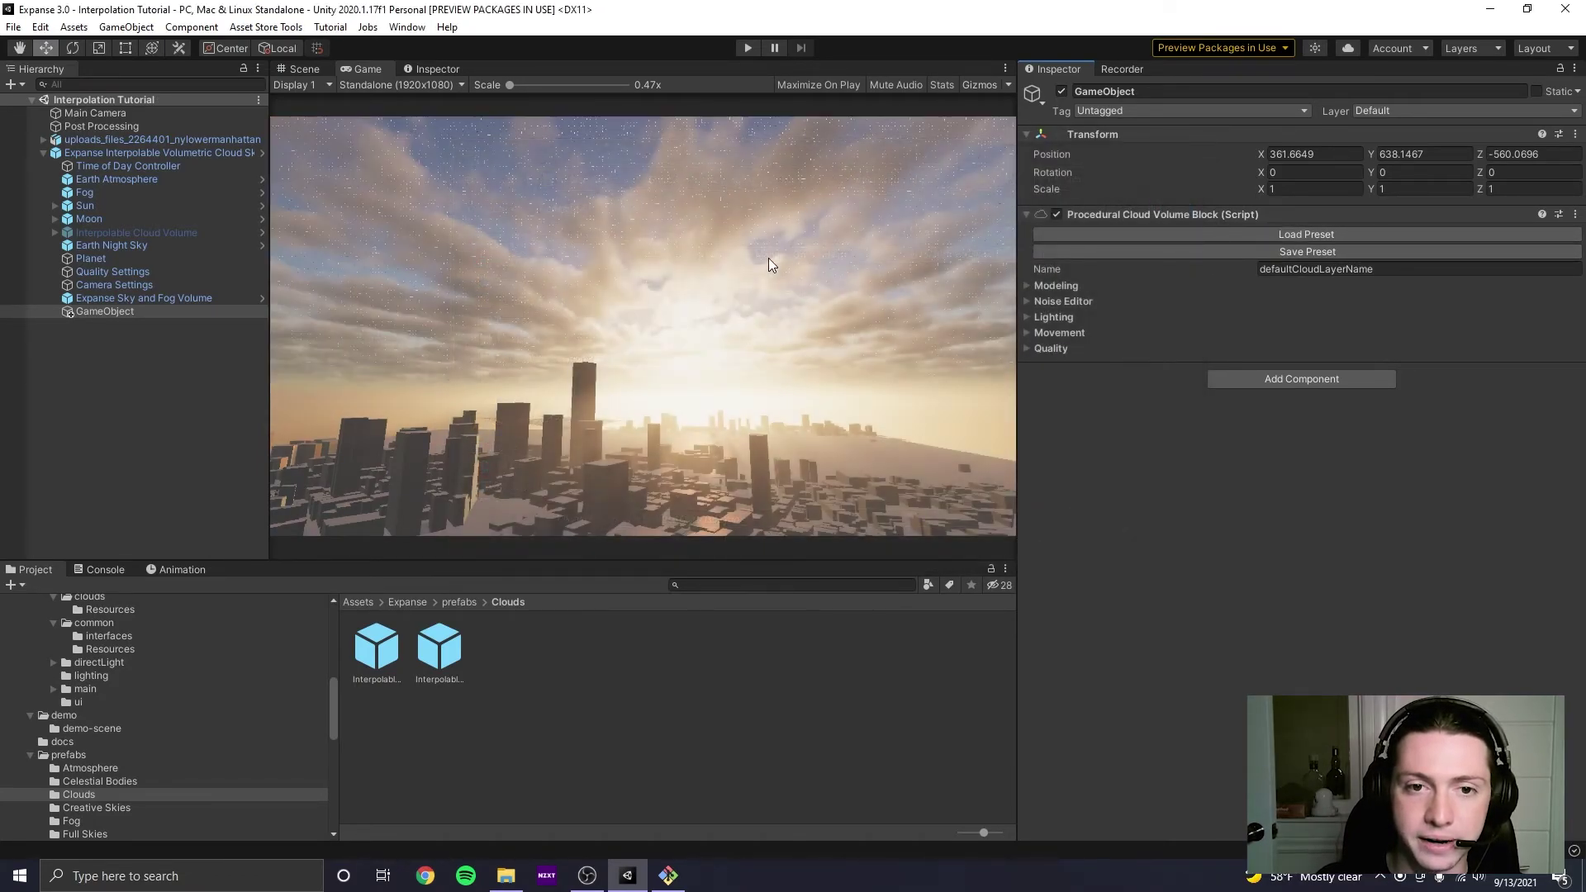
Rename the new cloud object to an Authoring Cloud Volume name.
left_click(122, 299)
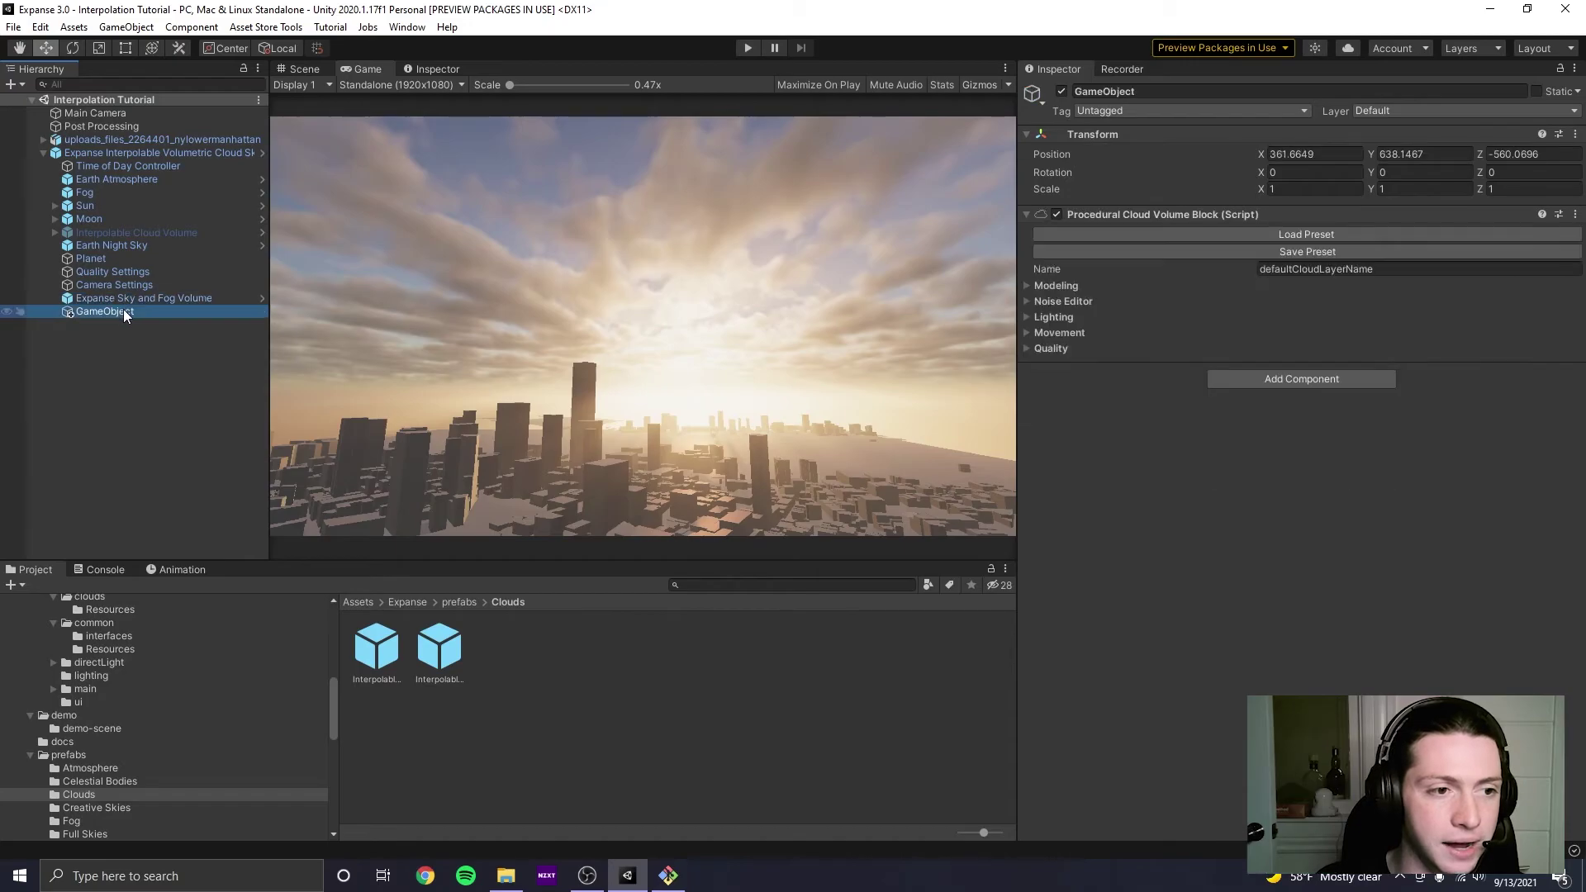
right_click(124, 311)
left_click(171, 398)
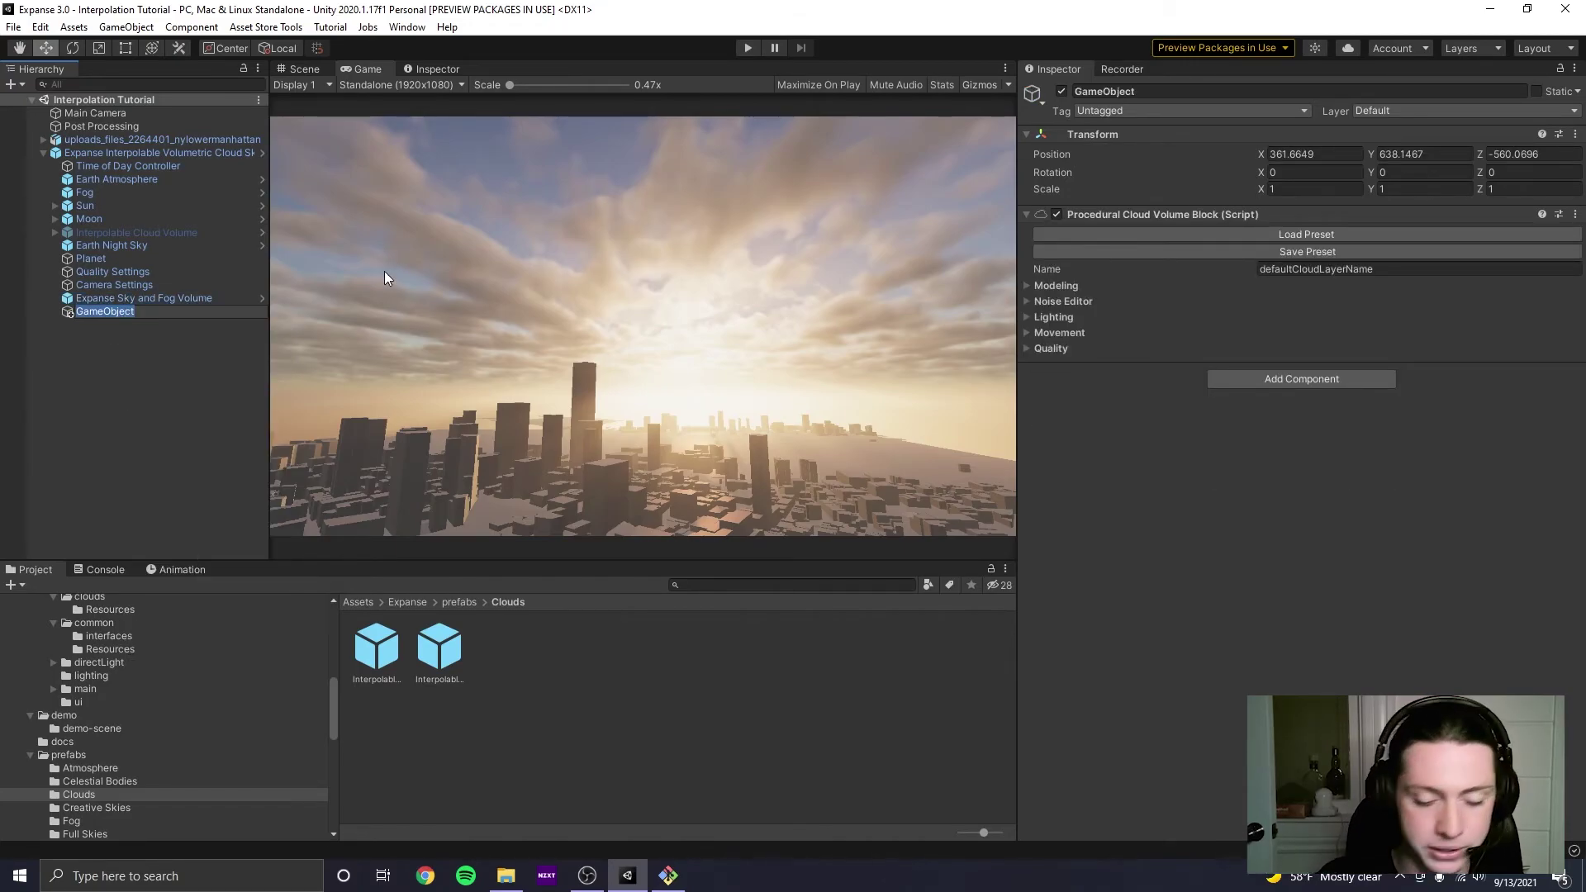
type("Authoring Cl")
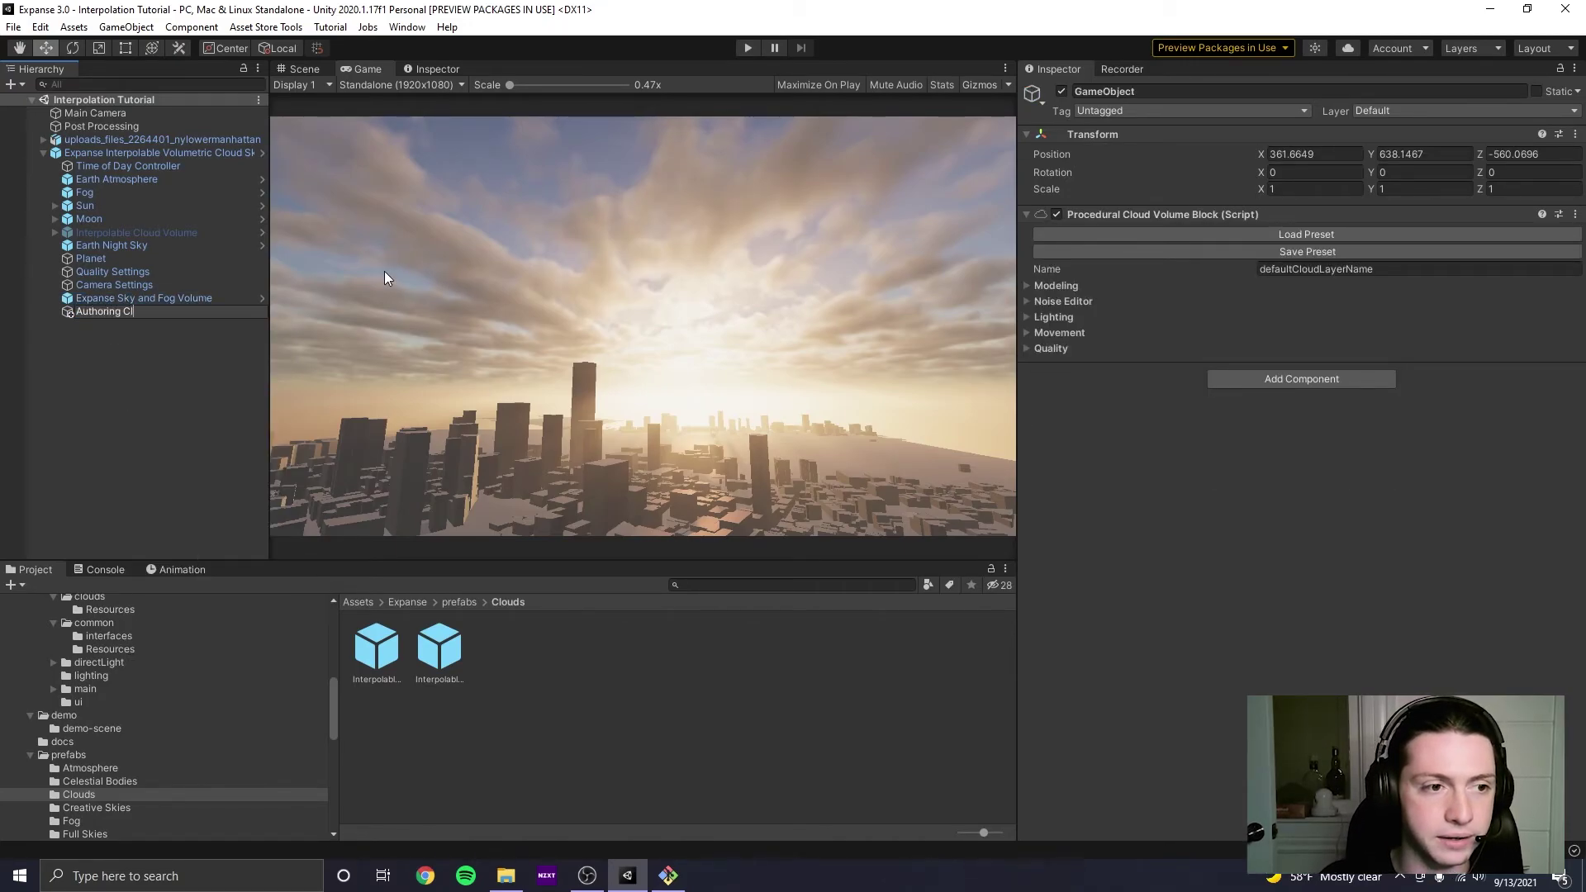
type("oud Volme")
key("Return")
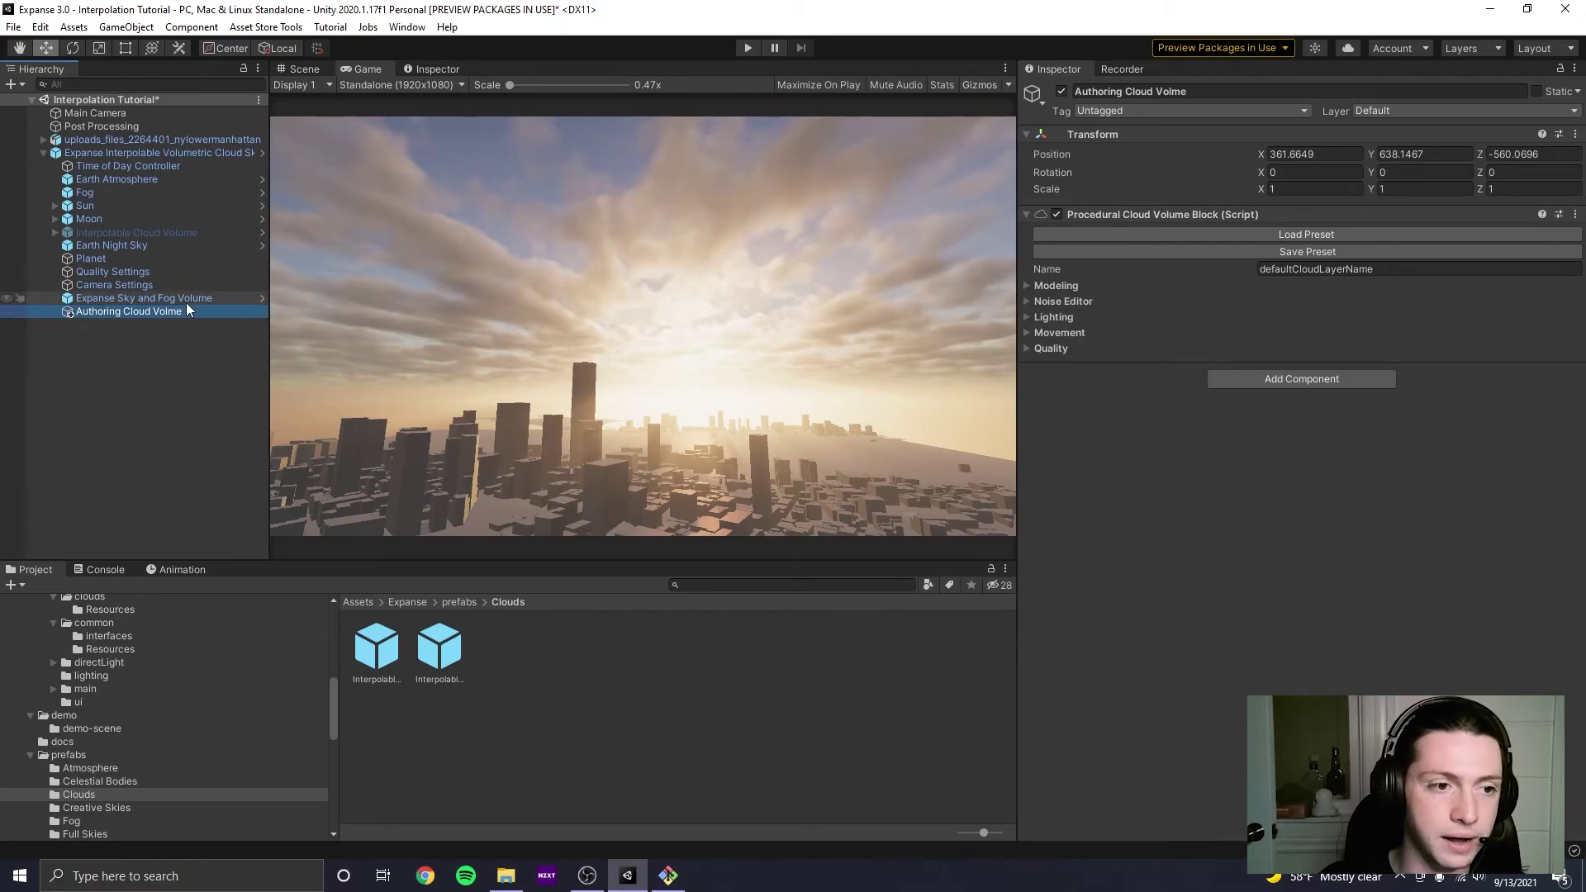
Fix the name's typo so it reads 'Authoring Cloud Volume'.
right_click(186, 310)
left_click(240, 403)
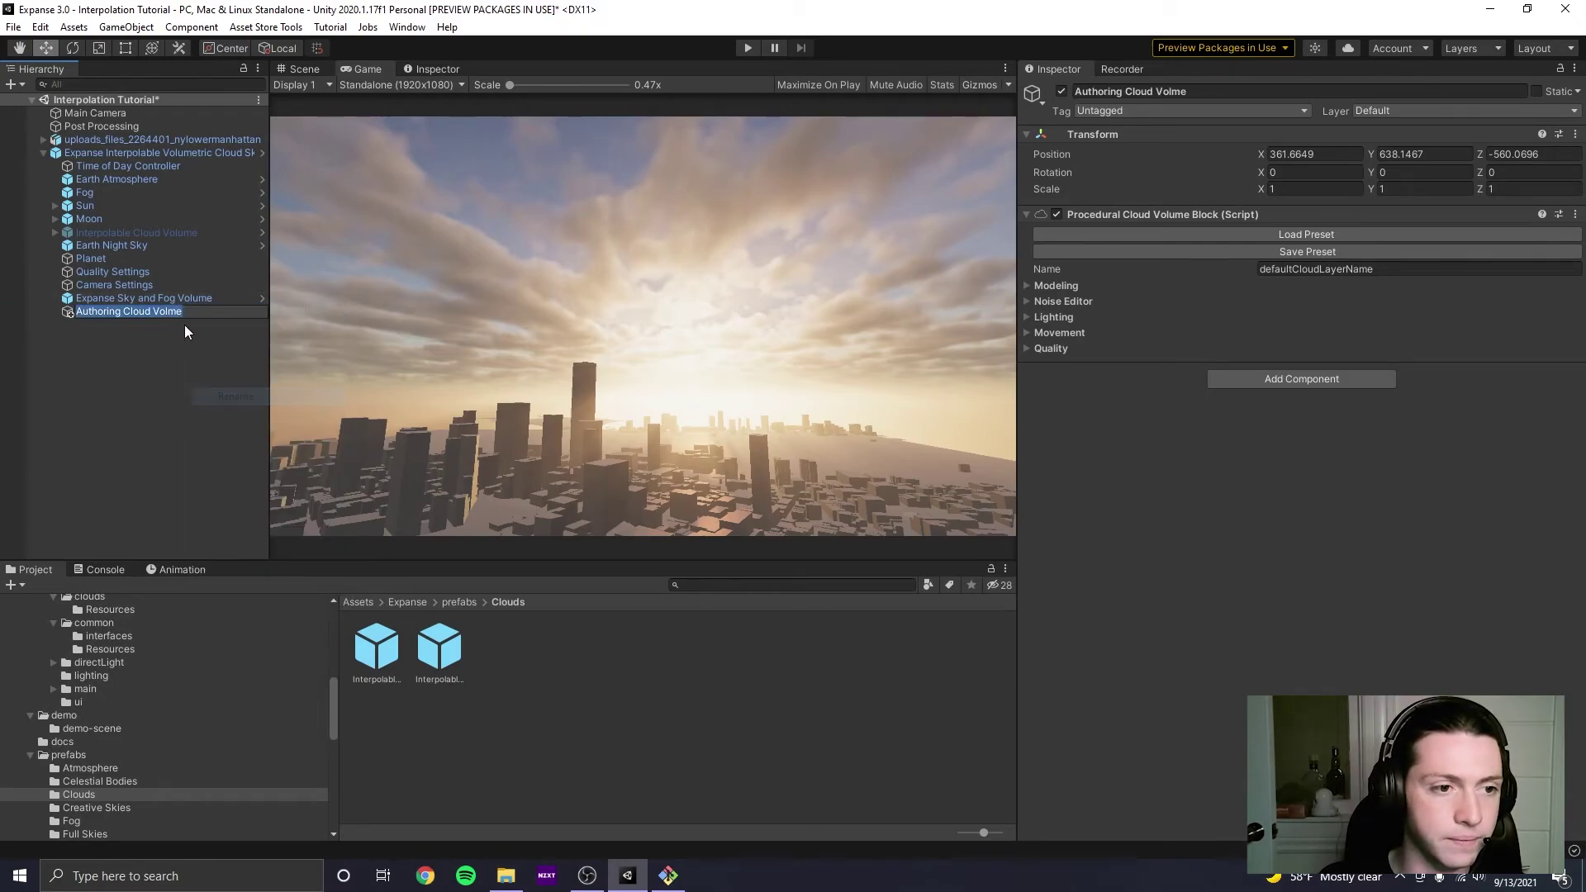
key("Right")
key("Left")
key("Left")
type("u")
key("Return")
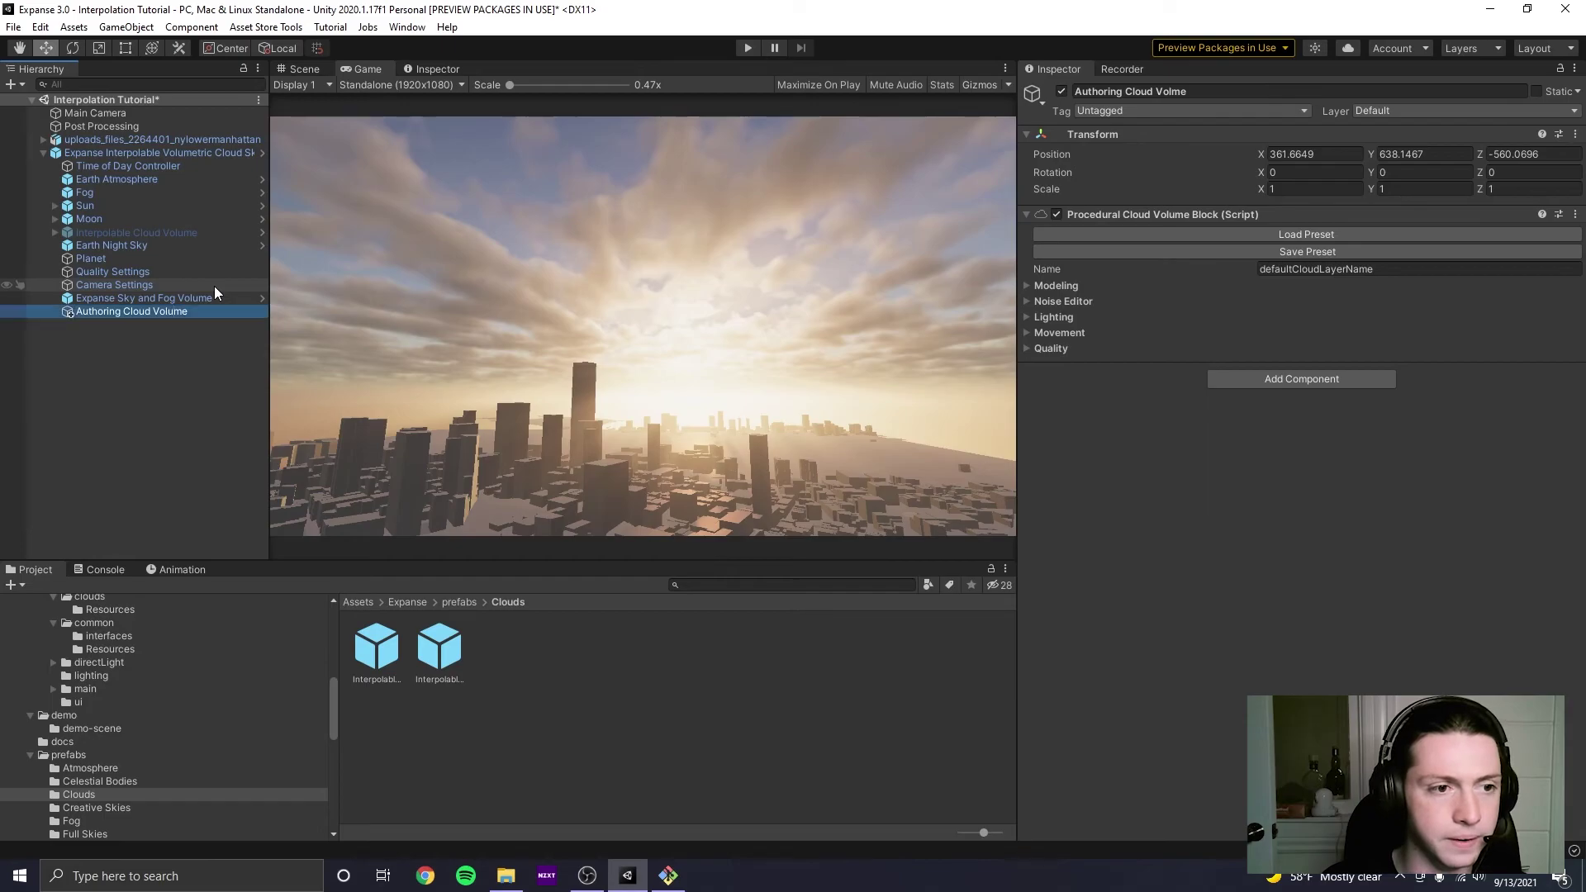
left_click(648, 303)
left_click(155, 312)
Lower the Authoring Cloud Volume's Coverage Intensity to 0.732 under Modeling.
left_click(769, 297)
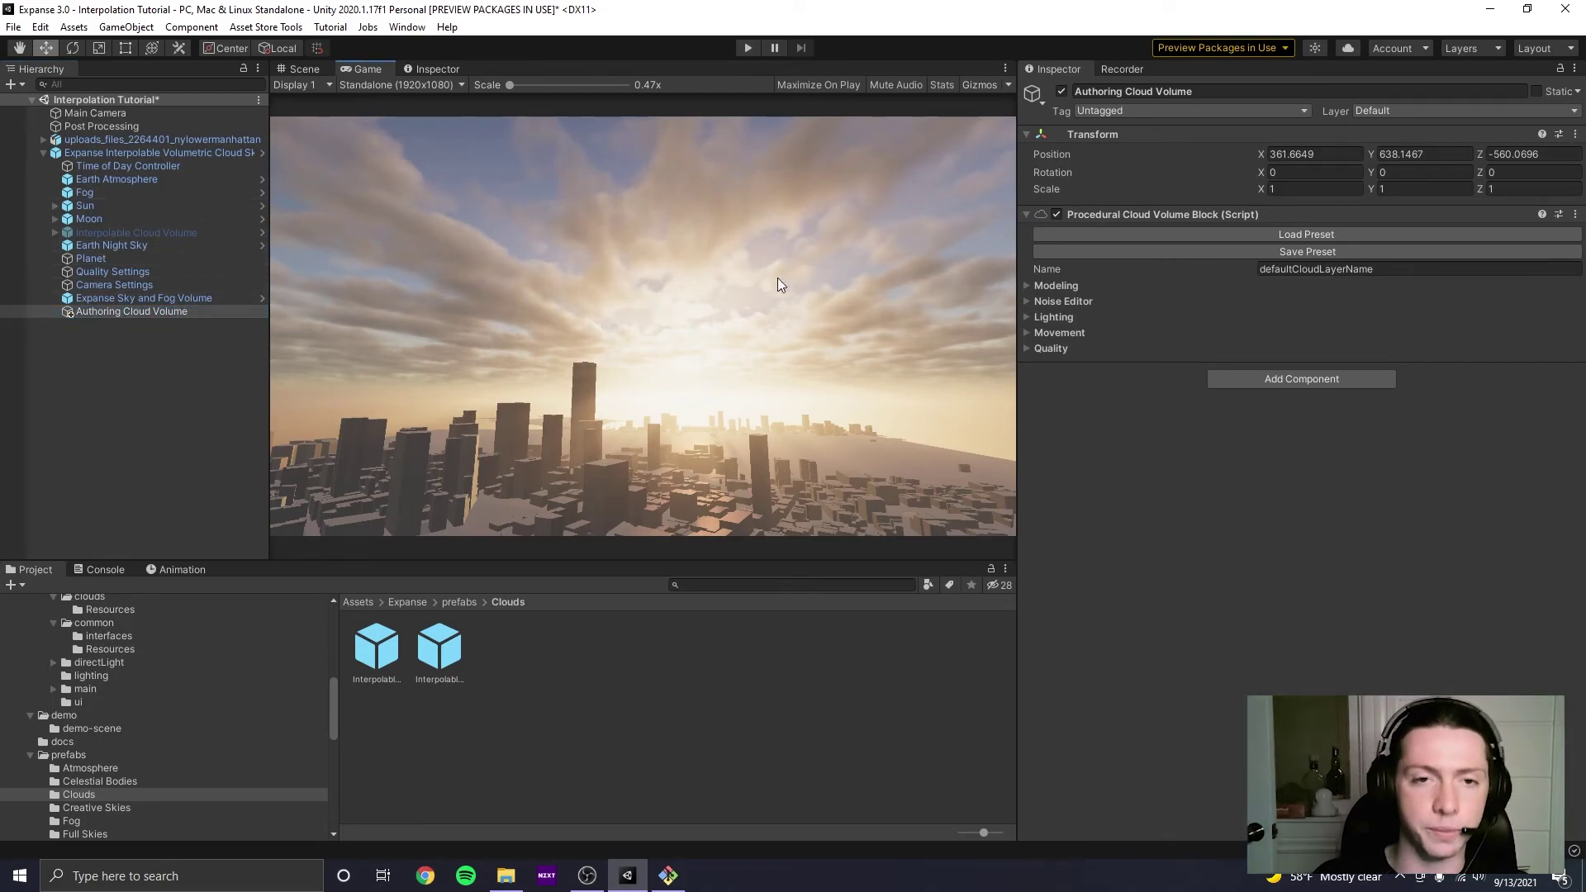
left_click(1074, 286)
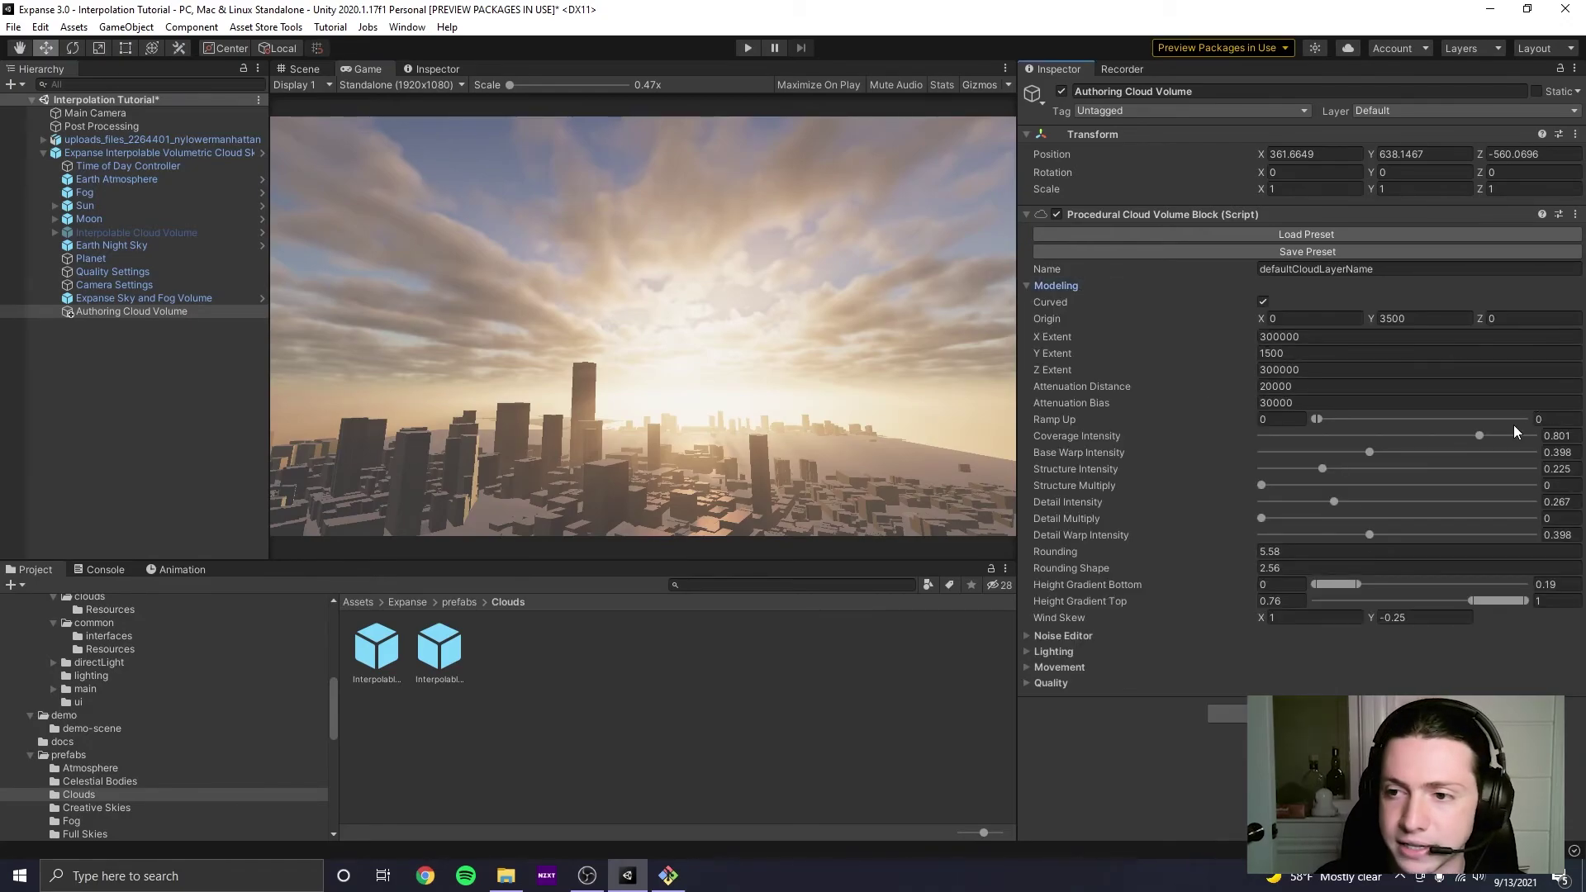
left_click_drag(1509, 435, 1438, 446)
Disable the Authoring Cloud Volume, enable the Interpolable Cloud Volume, and inspect its child Cloud Volume settings.
left_click(136, 231)
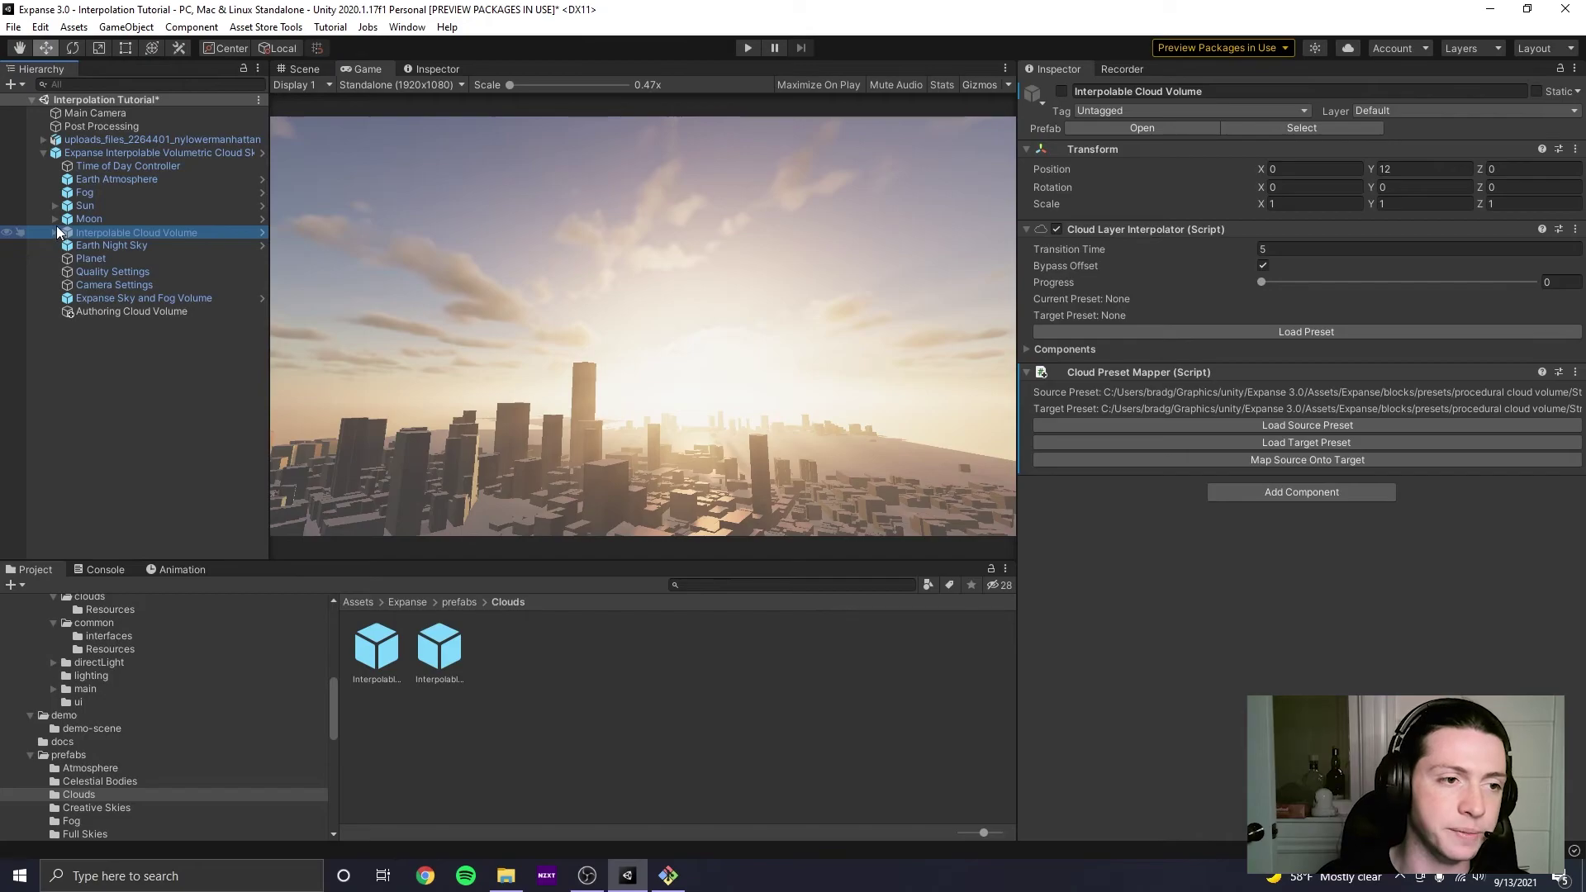
left_click(55, 232)
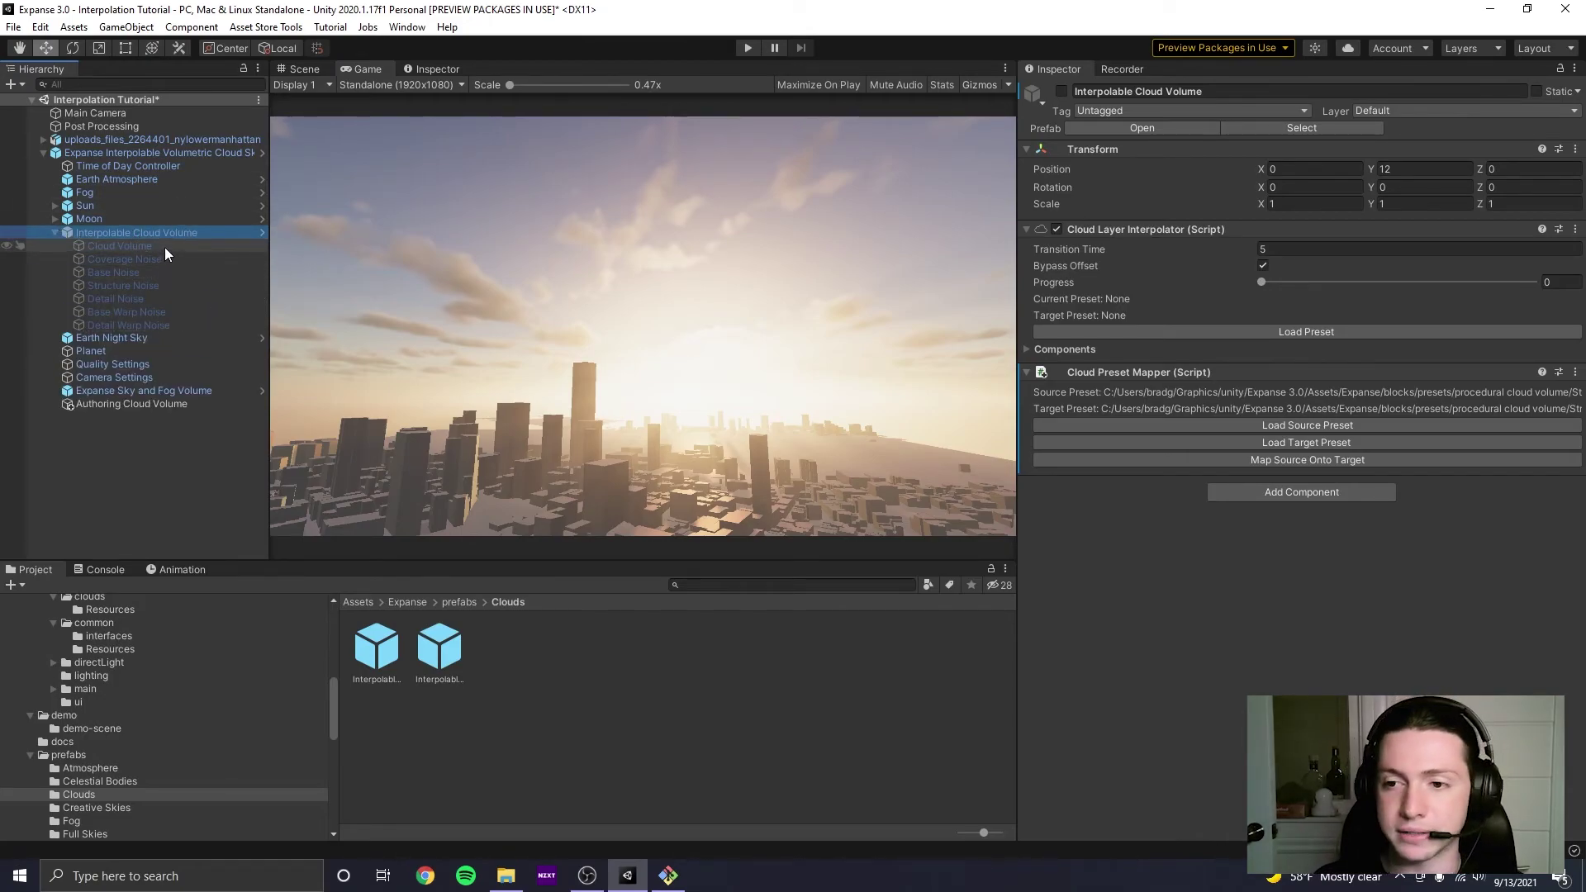
left_click(131, 245)
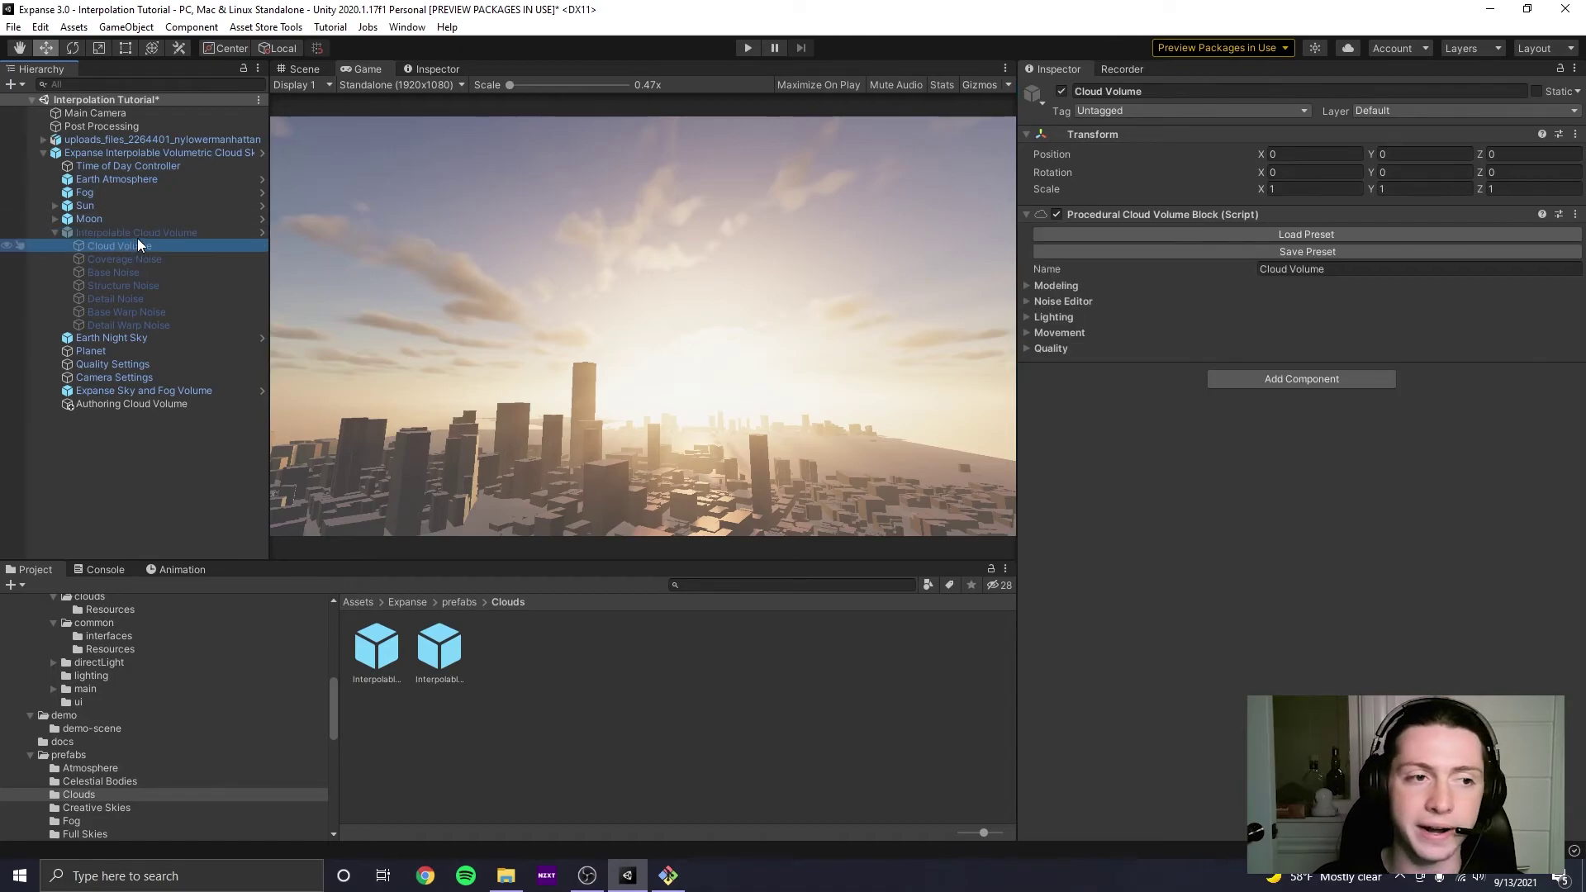
left_click(147, 258)
left_click(170, 403)
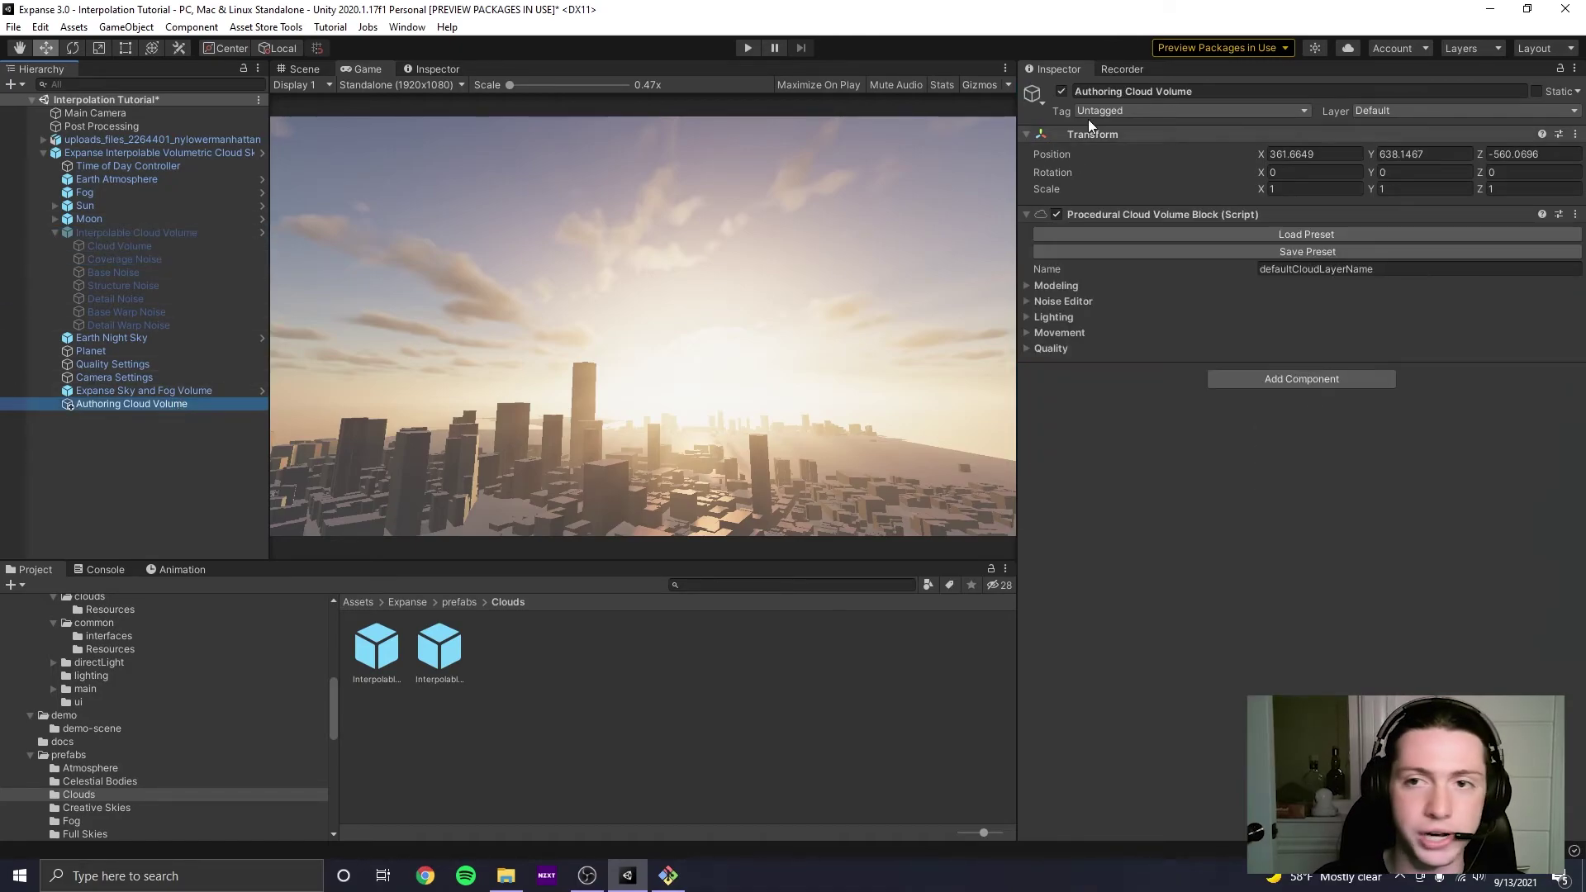
left_click(1060, 91)
left_click(136, 232)
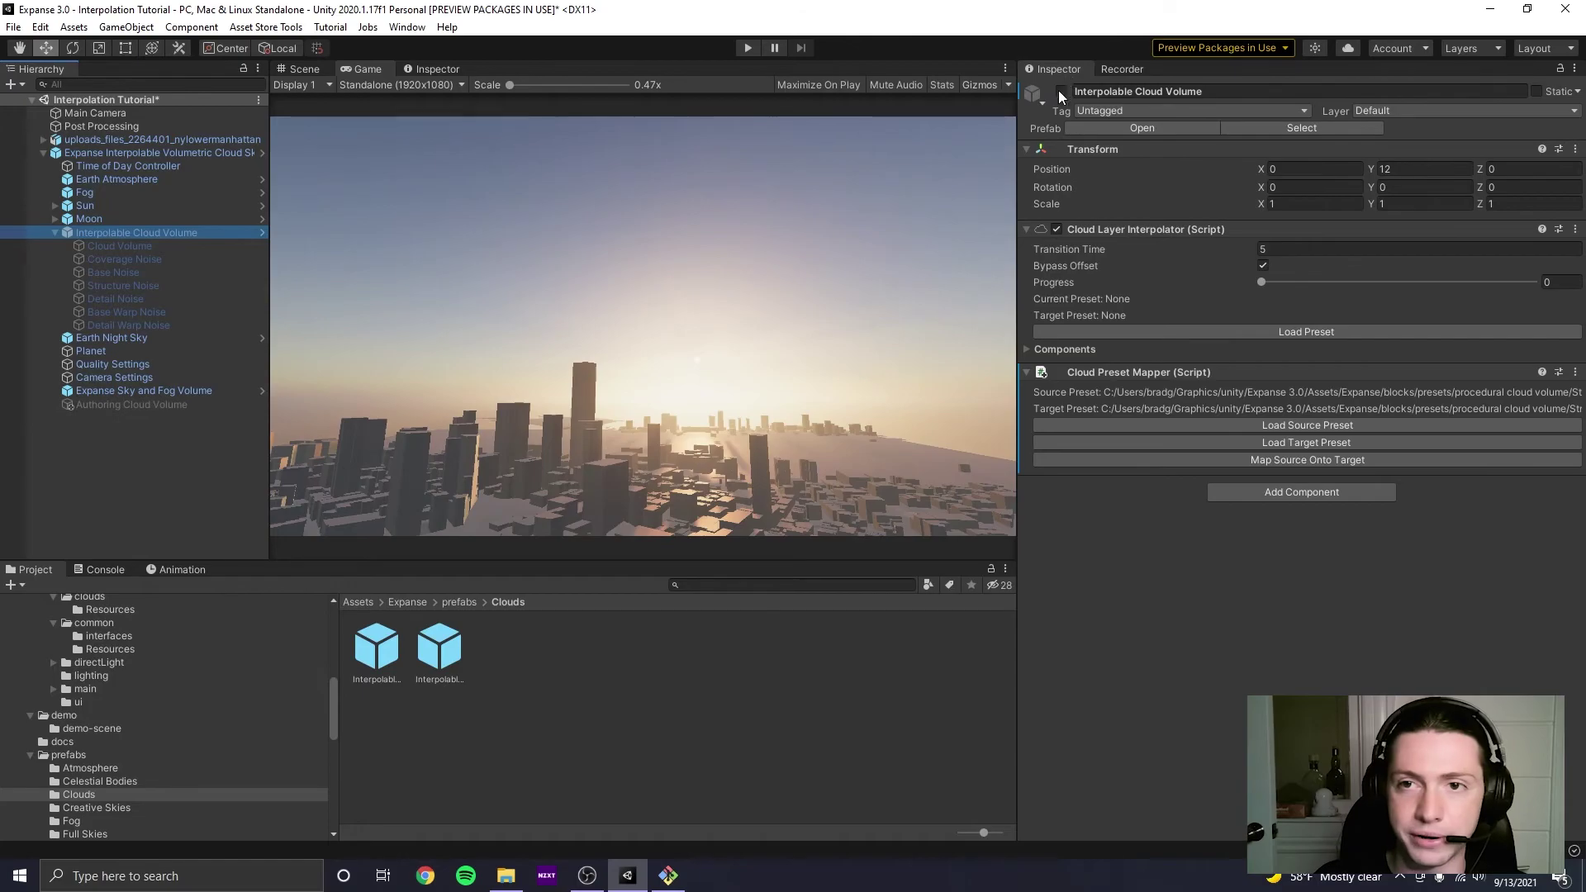
left_click(1061, 90)
left_click(145, 246)
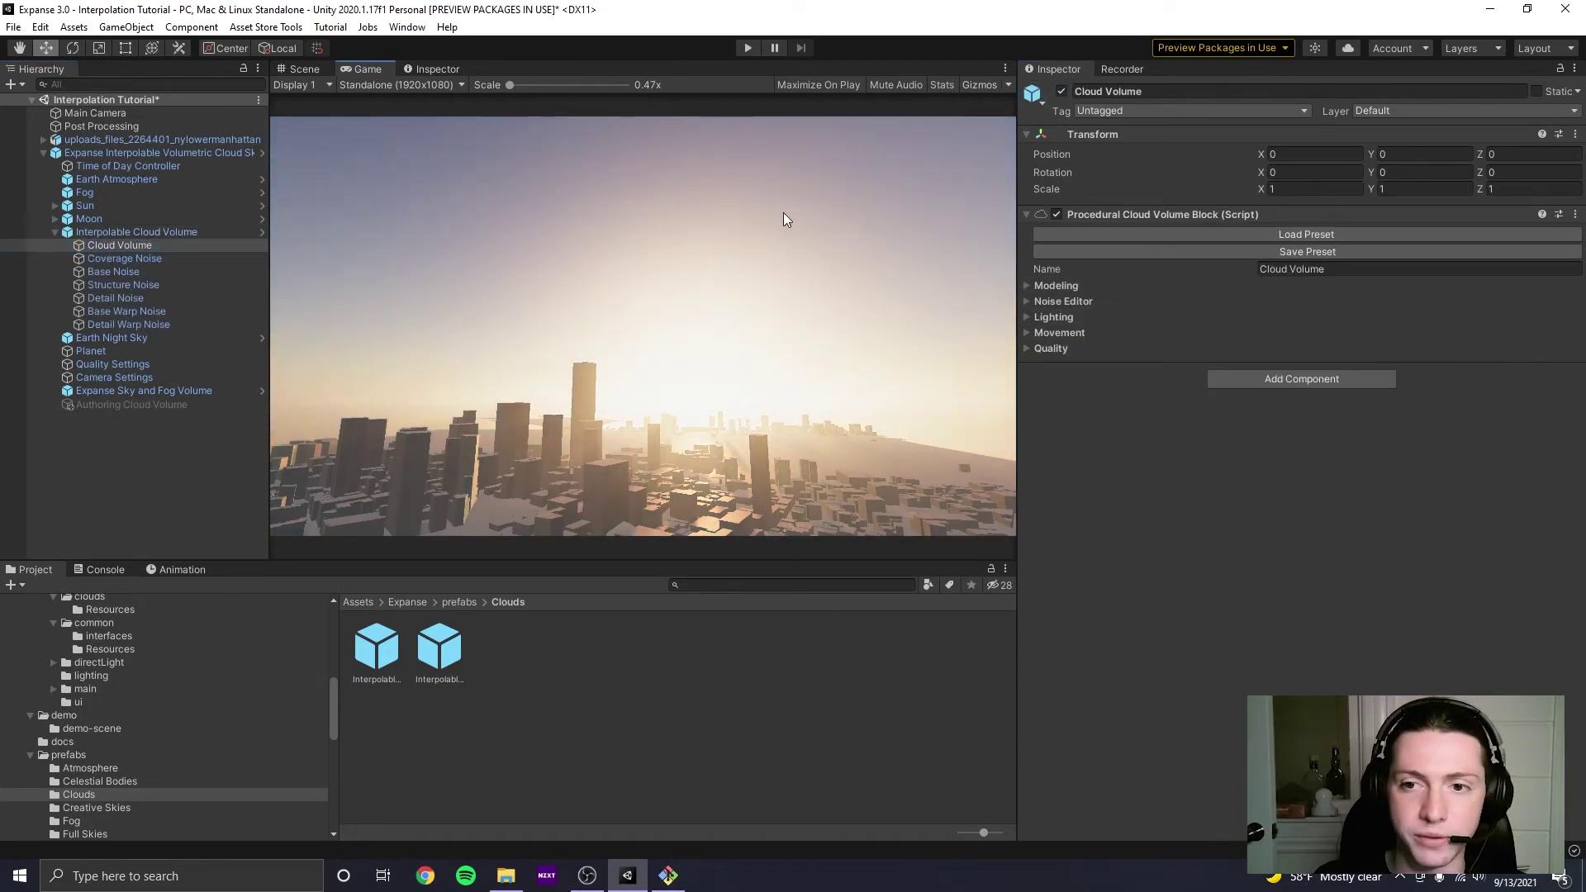
left_click(1042, 300)
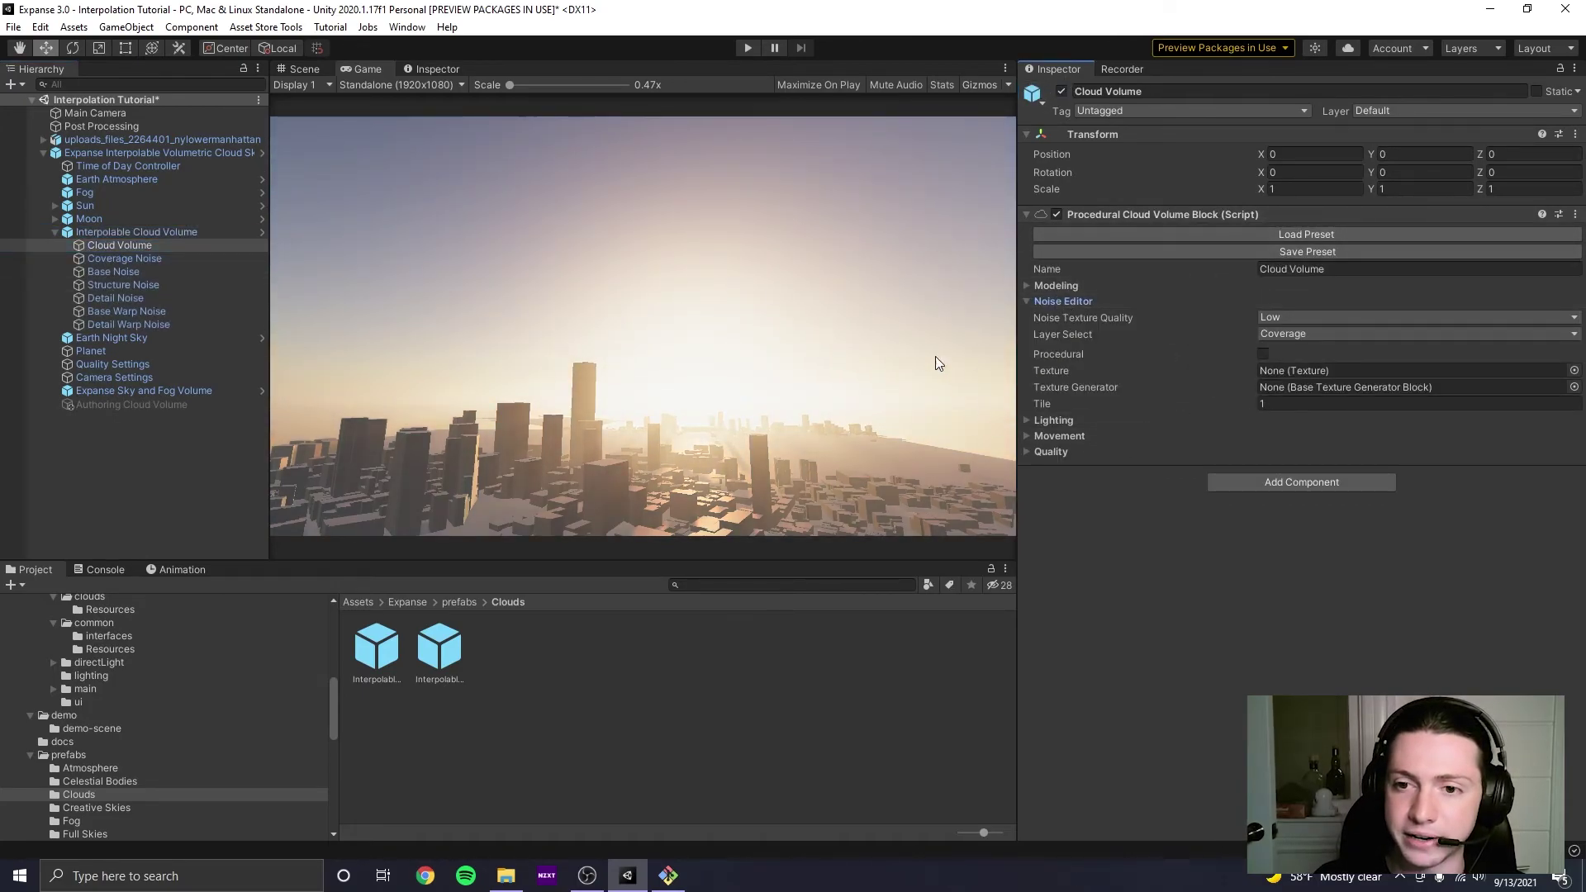
left_click(198, 246)
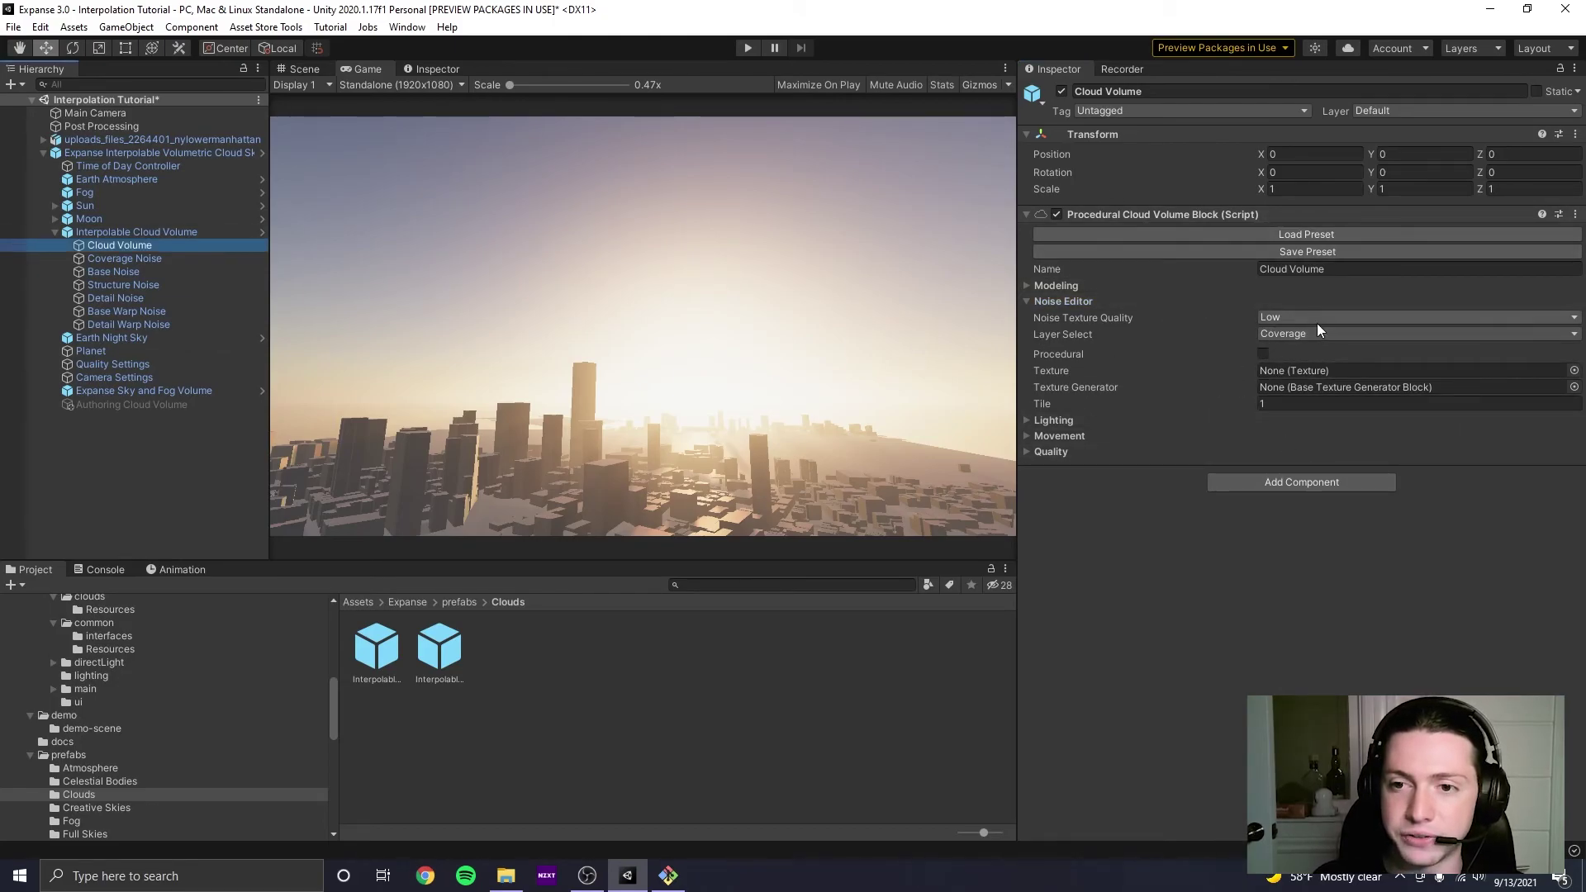
Disable the Interpolable Cloud Volume and re-enable the Authoring Cloud Volume.
left_click(1074, 286)
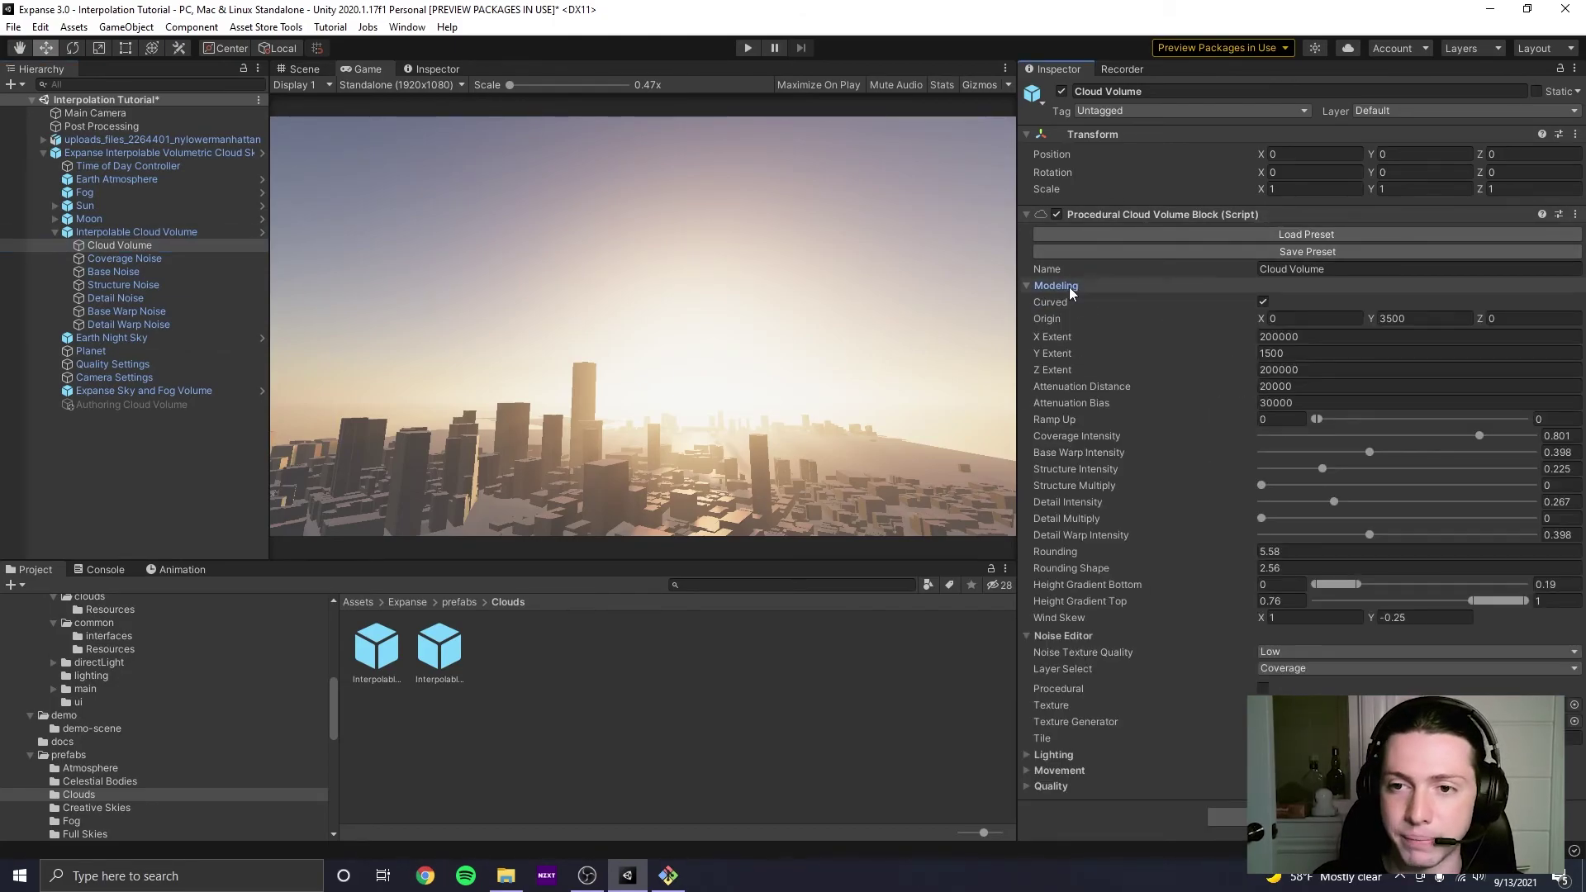
left_click(1068, 286)
left_click(1079, 304)
left_click(124, 232)
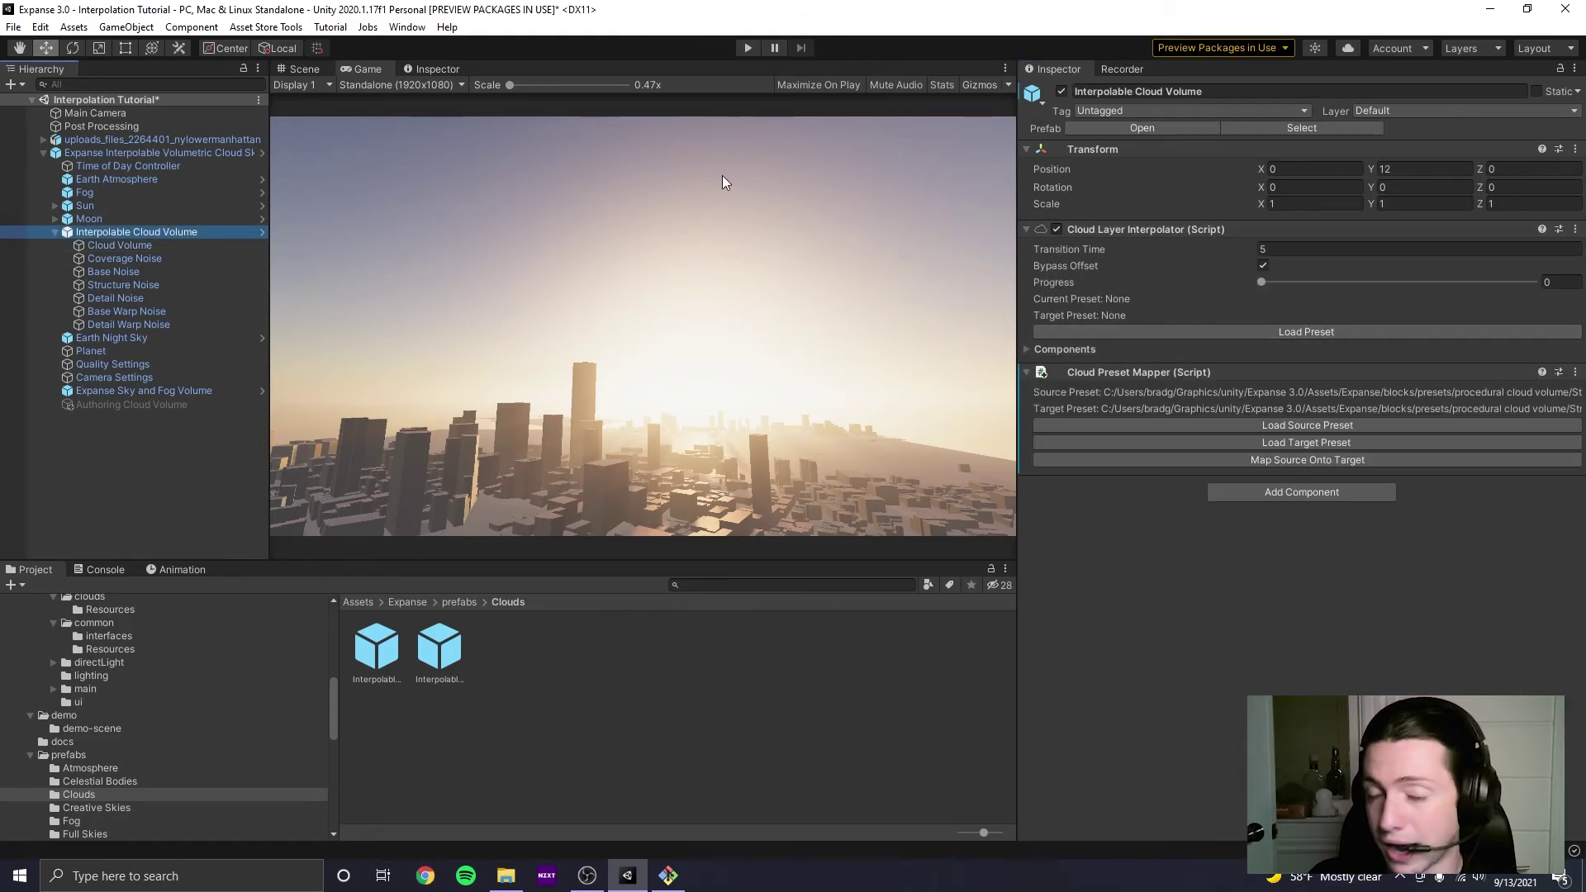
left_click(148, 244)
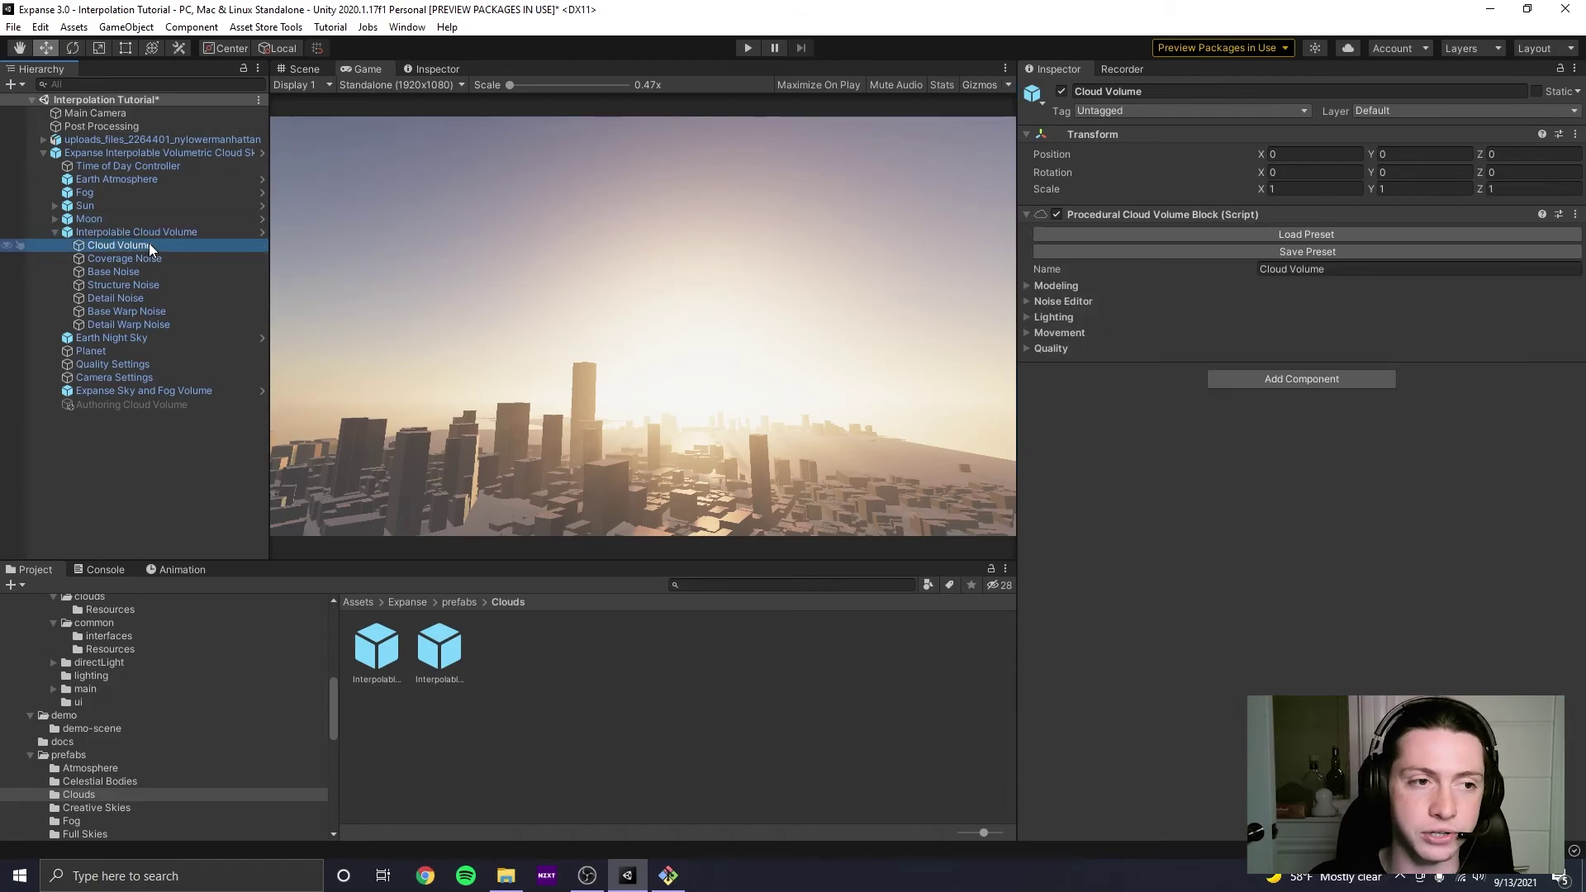
left_click(88, 233)
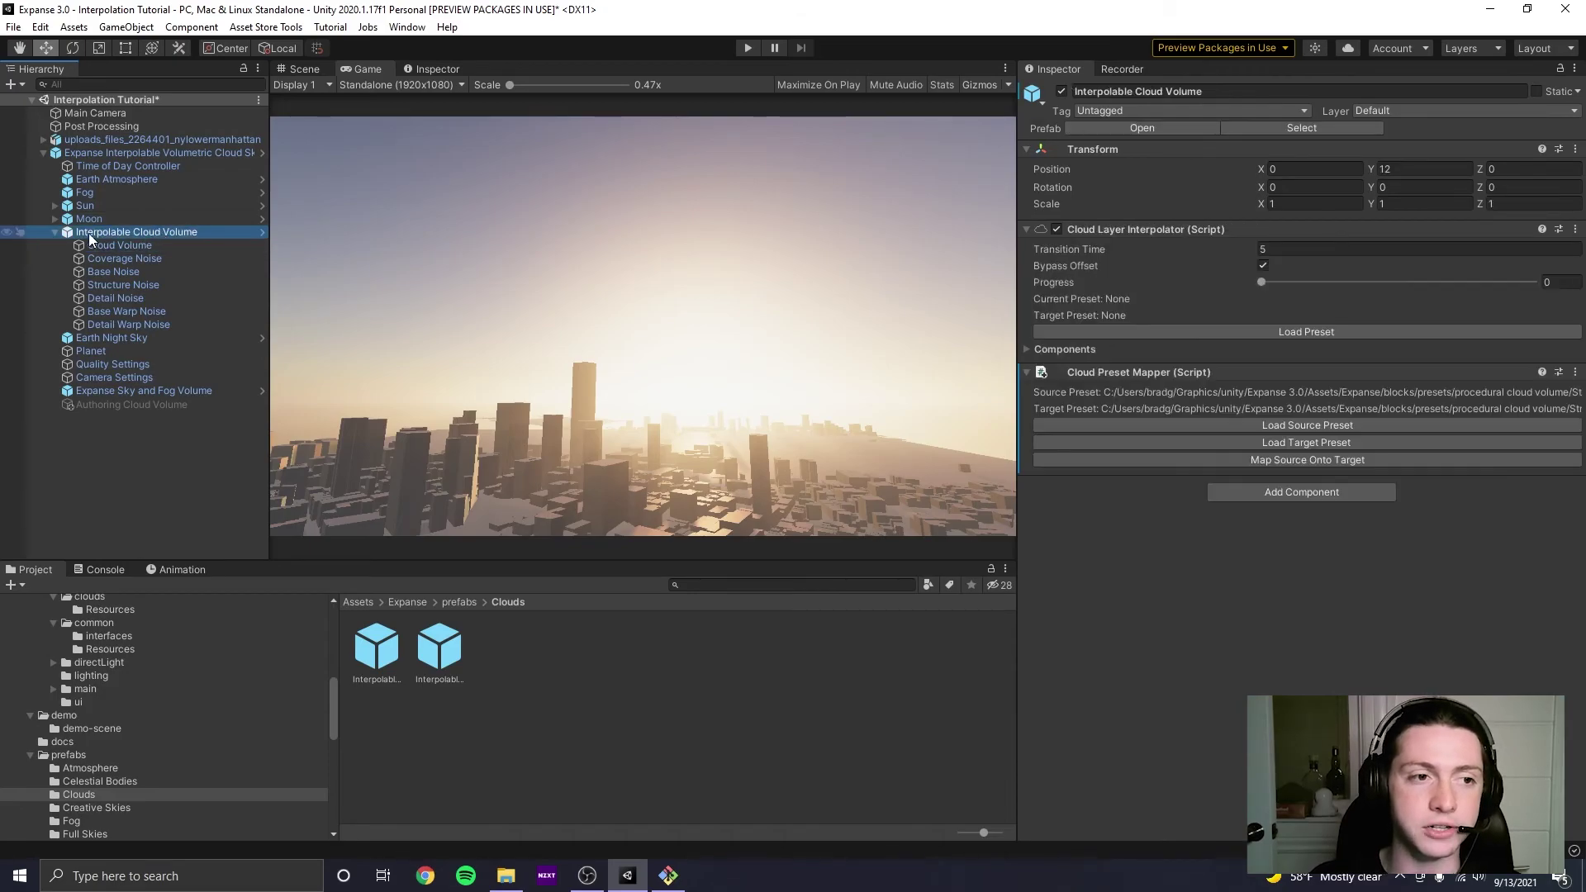
left_click(1058, 91)
left_click(159, 406)
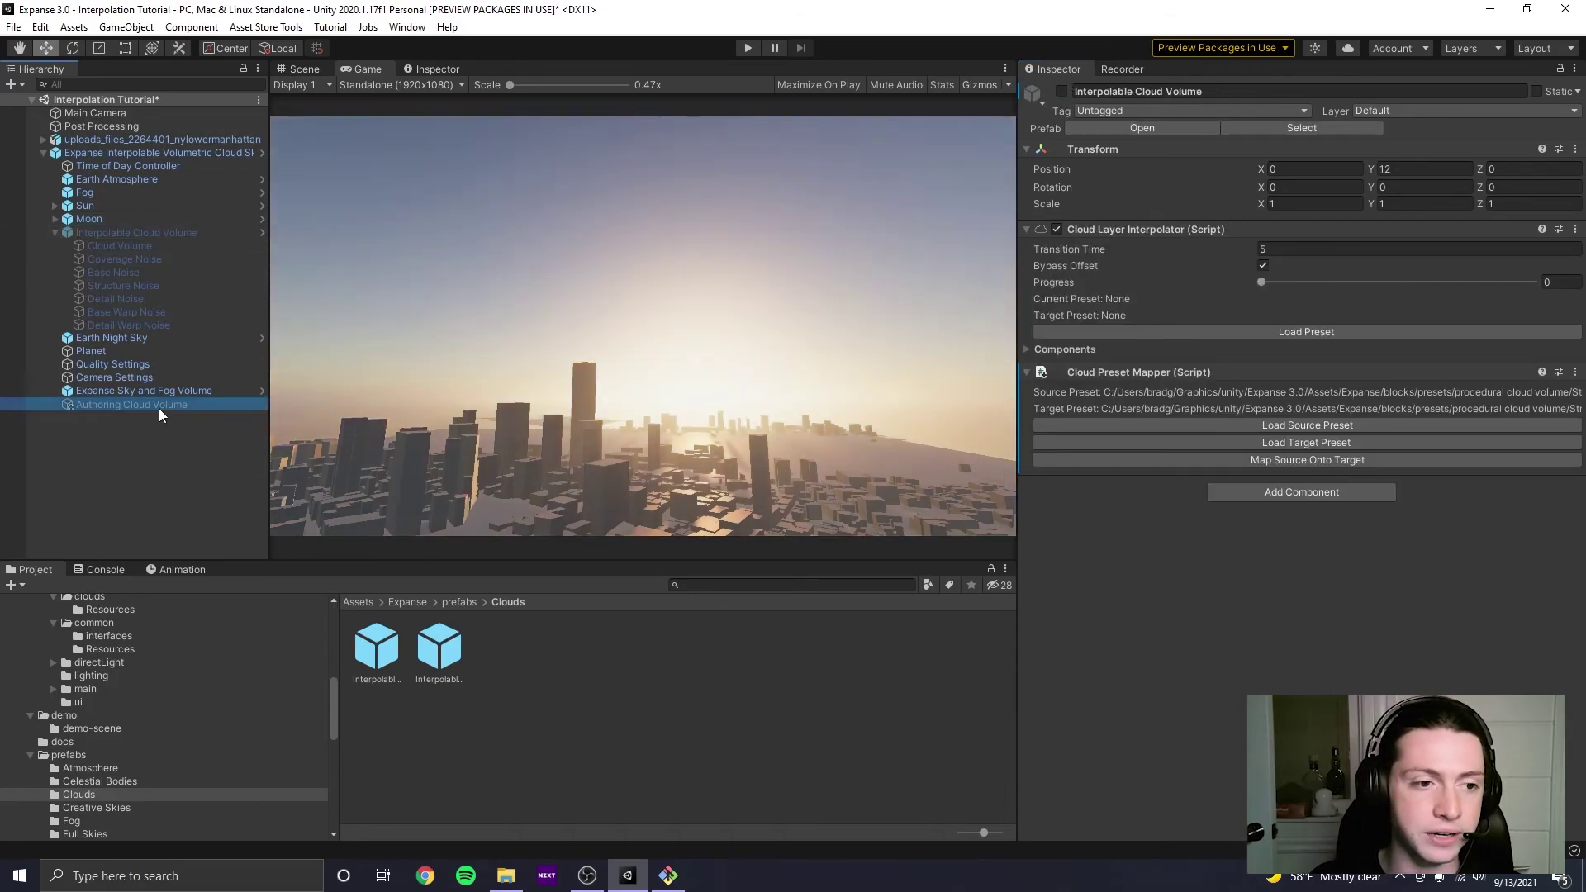
left_click(1062, 91)
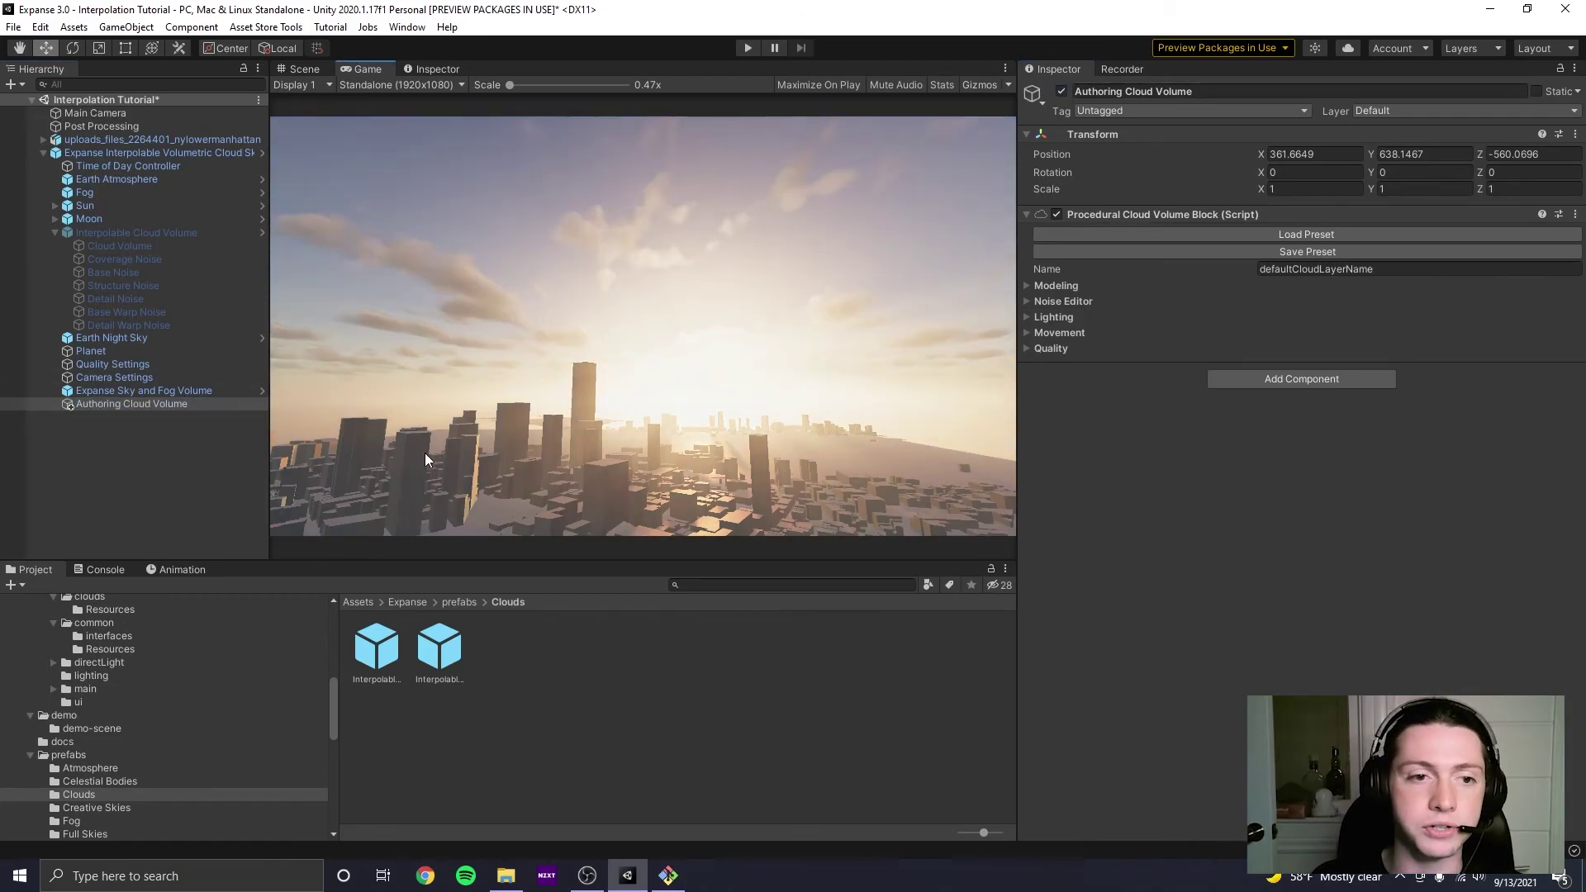